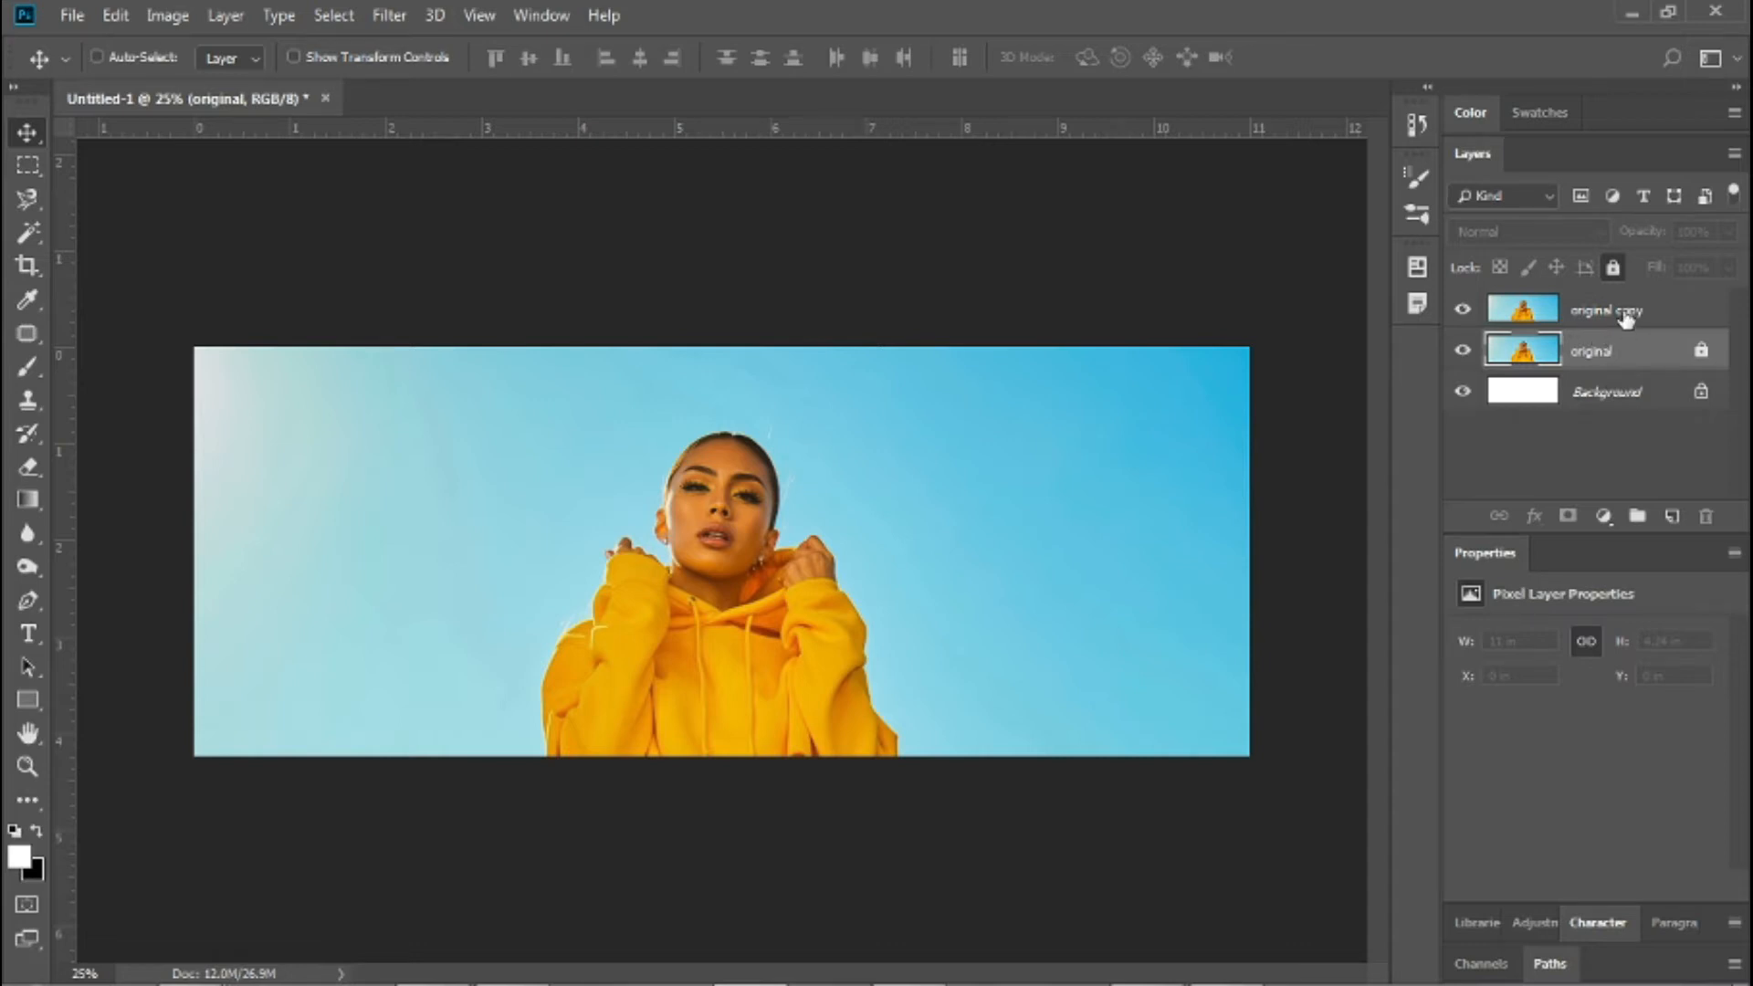
- Rename the "original copy" layer to "model"
{"action": "double_click", "coordinate": [1625, 312]}
{"action": "double_click", "coordinate": [1631, 310]}
{"action": "left_click_drag", "start_coordinate": [1651, 311], "coordinate": [1541, 318]}
{"action": "type", "text": "model"}
{"action": "key", "text": "Return"}
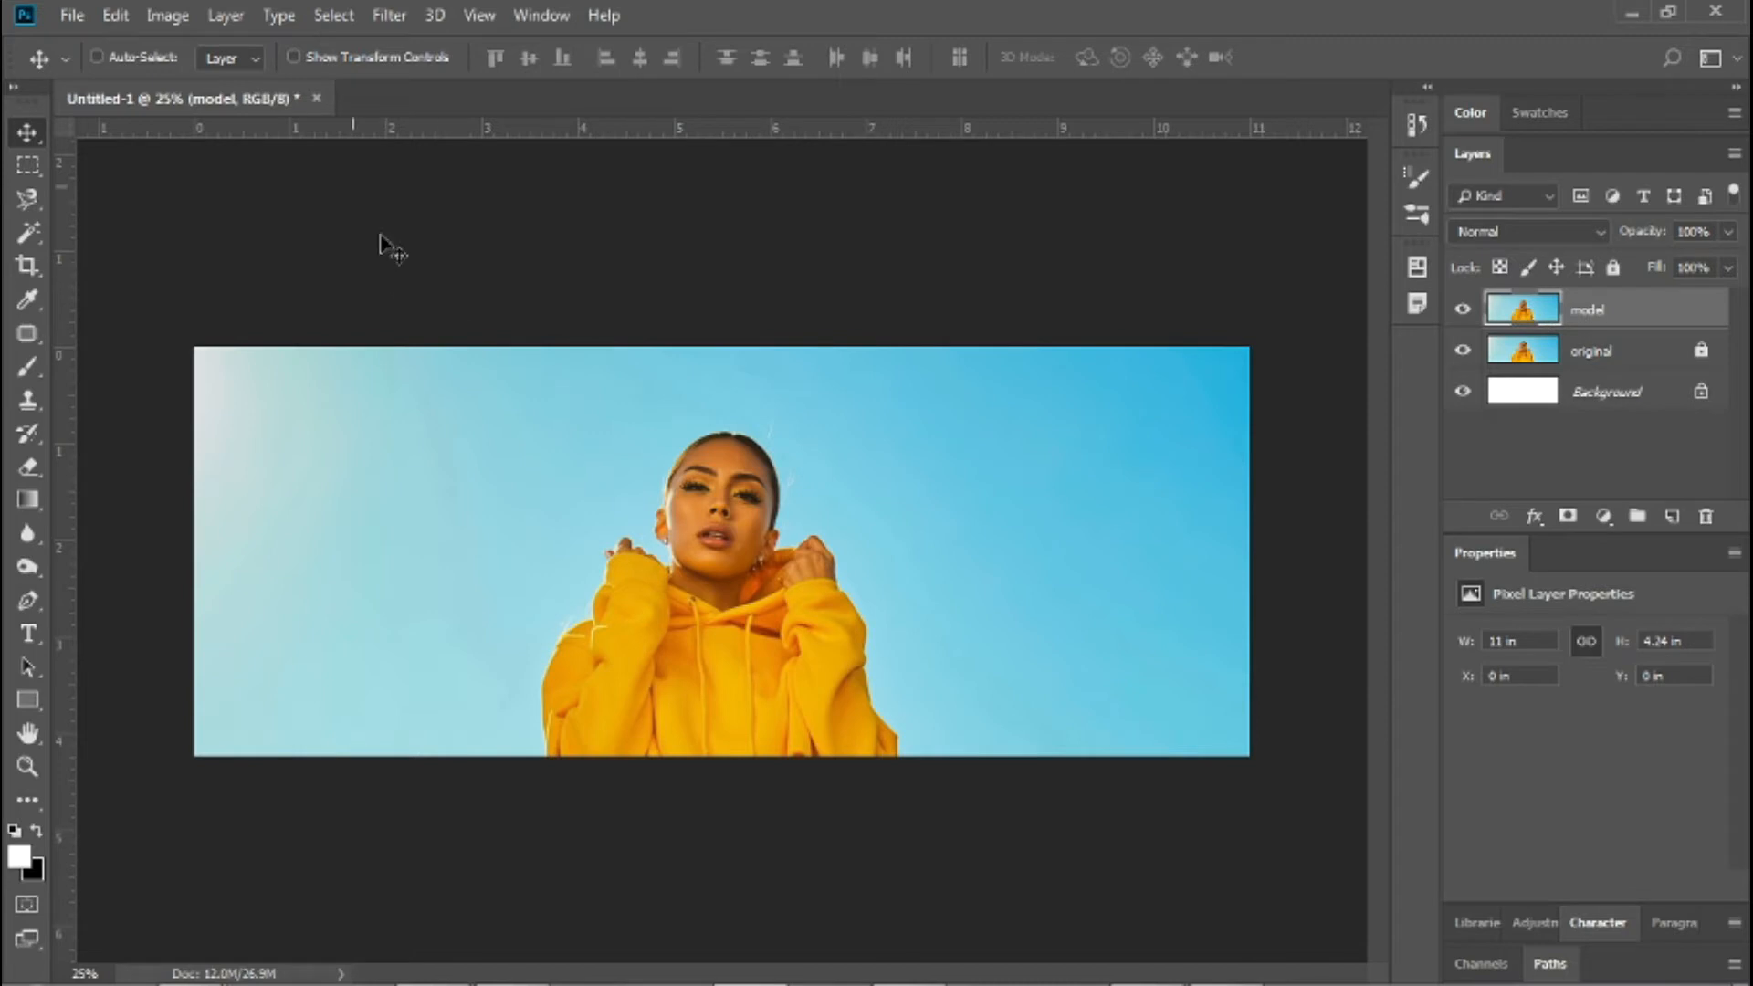
- Open Select and Mask for the model layer, preview the Onion Skin view, and set the view mode to Overlay
{"action": "left_click", "coordinate": [330, 14]}
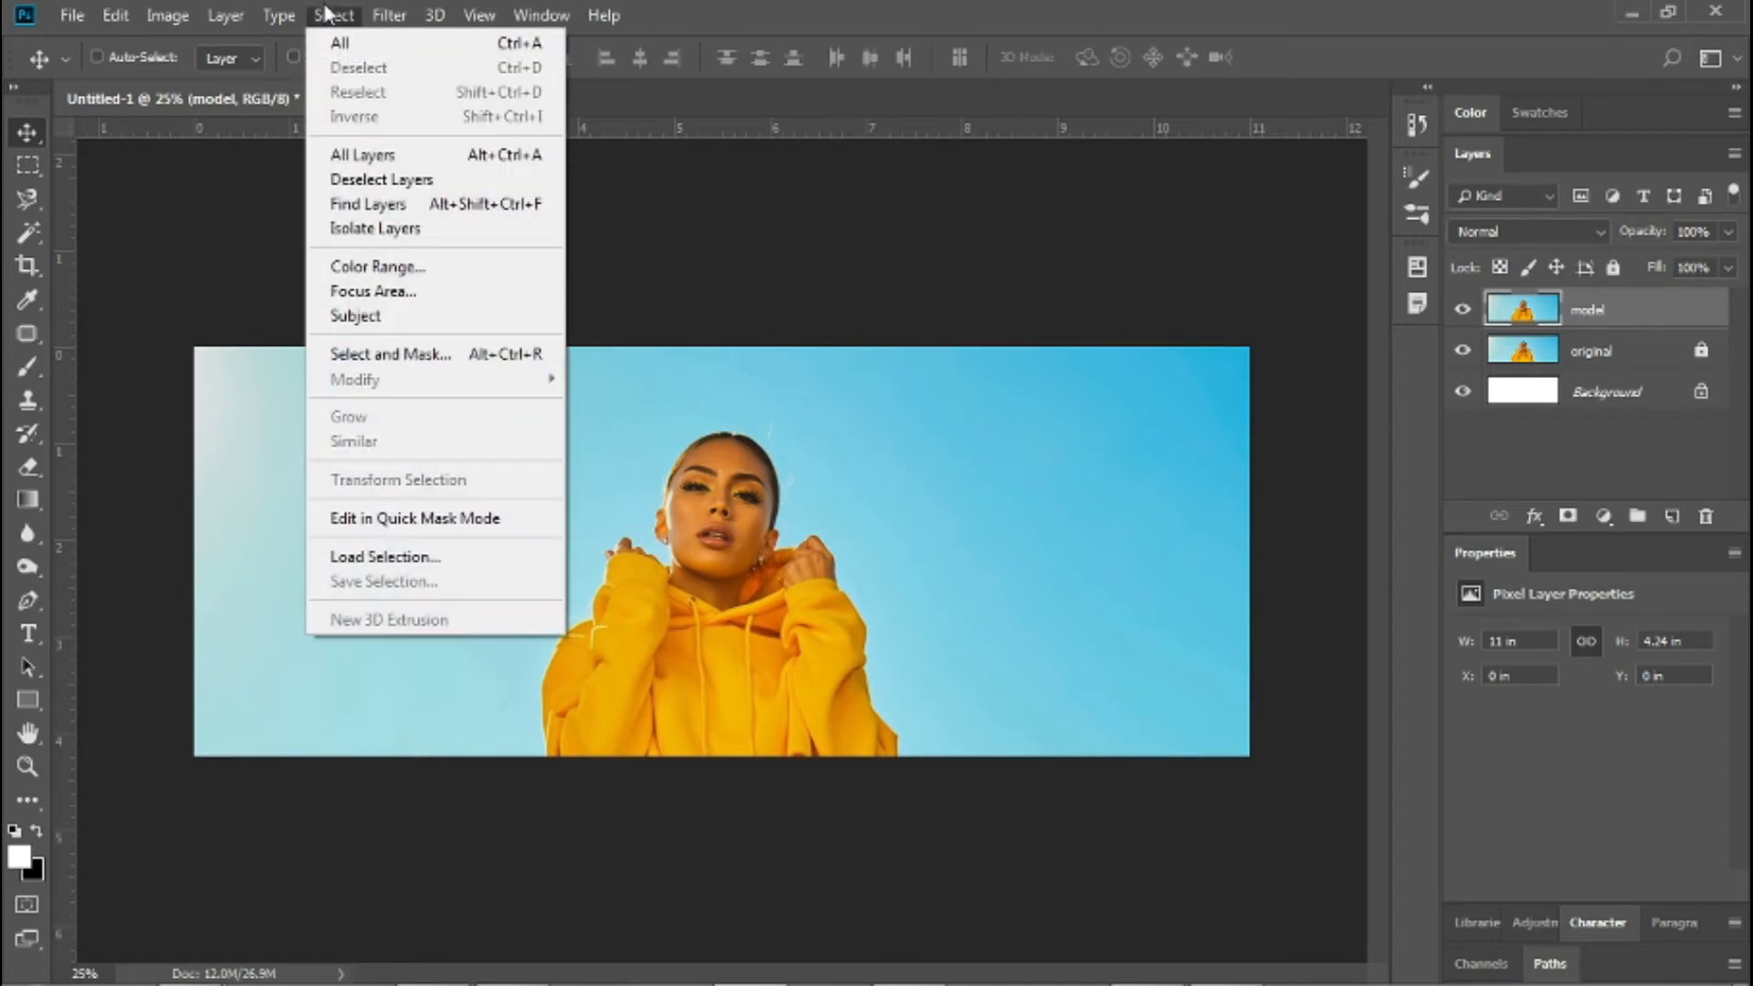
{"action": "left_click", "coordinate": [339, 354]}
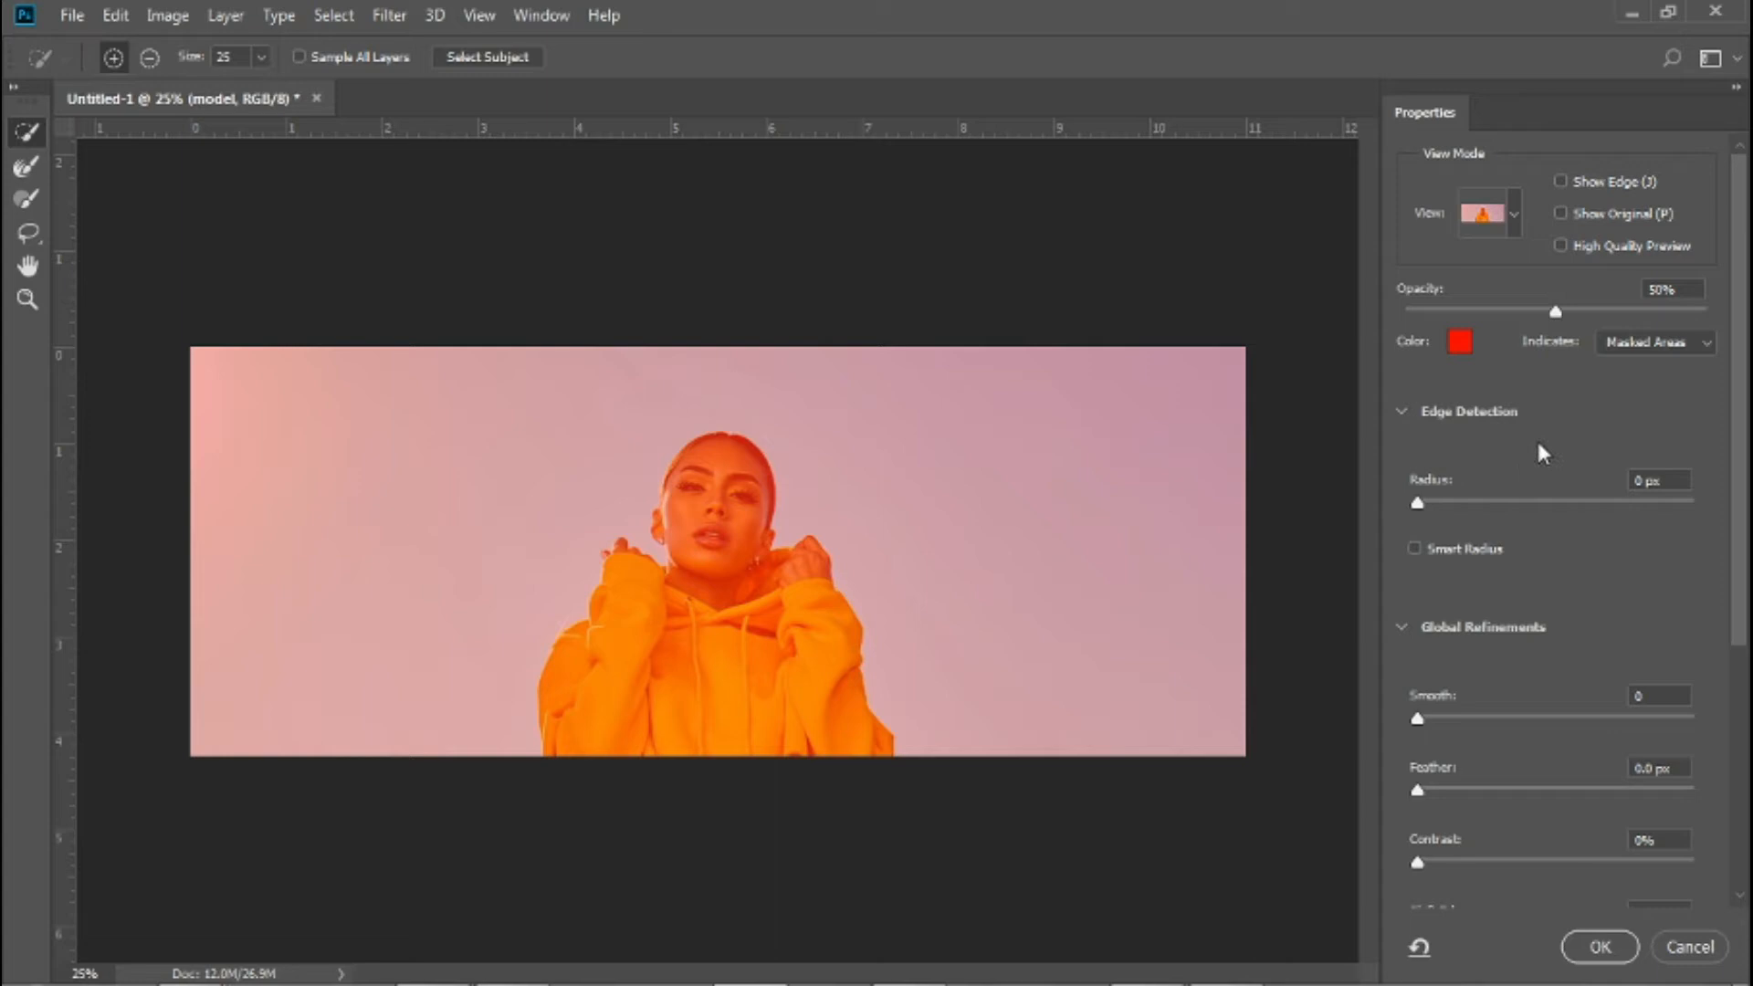
{"action": "left_click", "coordinate": [1410, 422]}
{"action": "left_click", "coordinate": [1514, 212]}
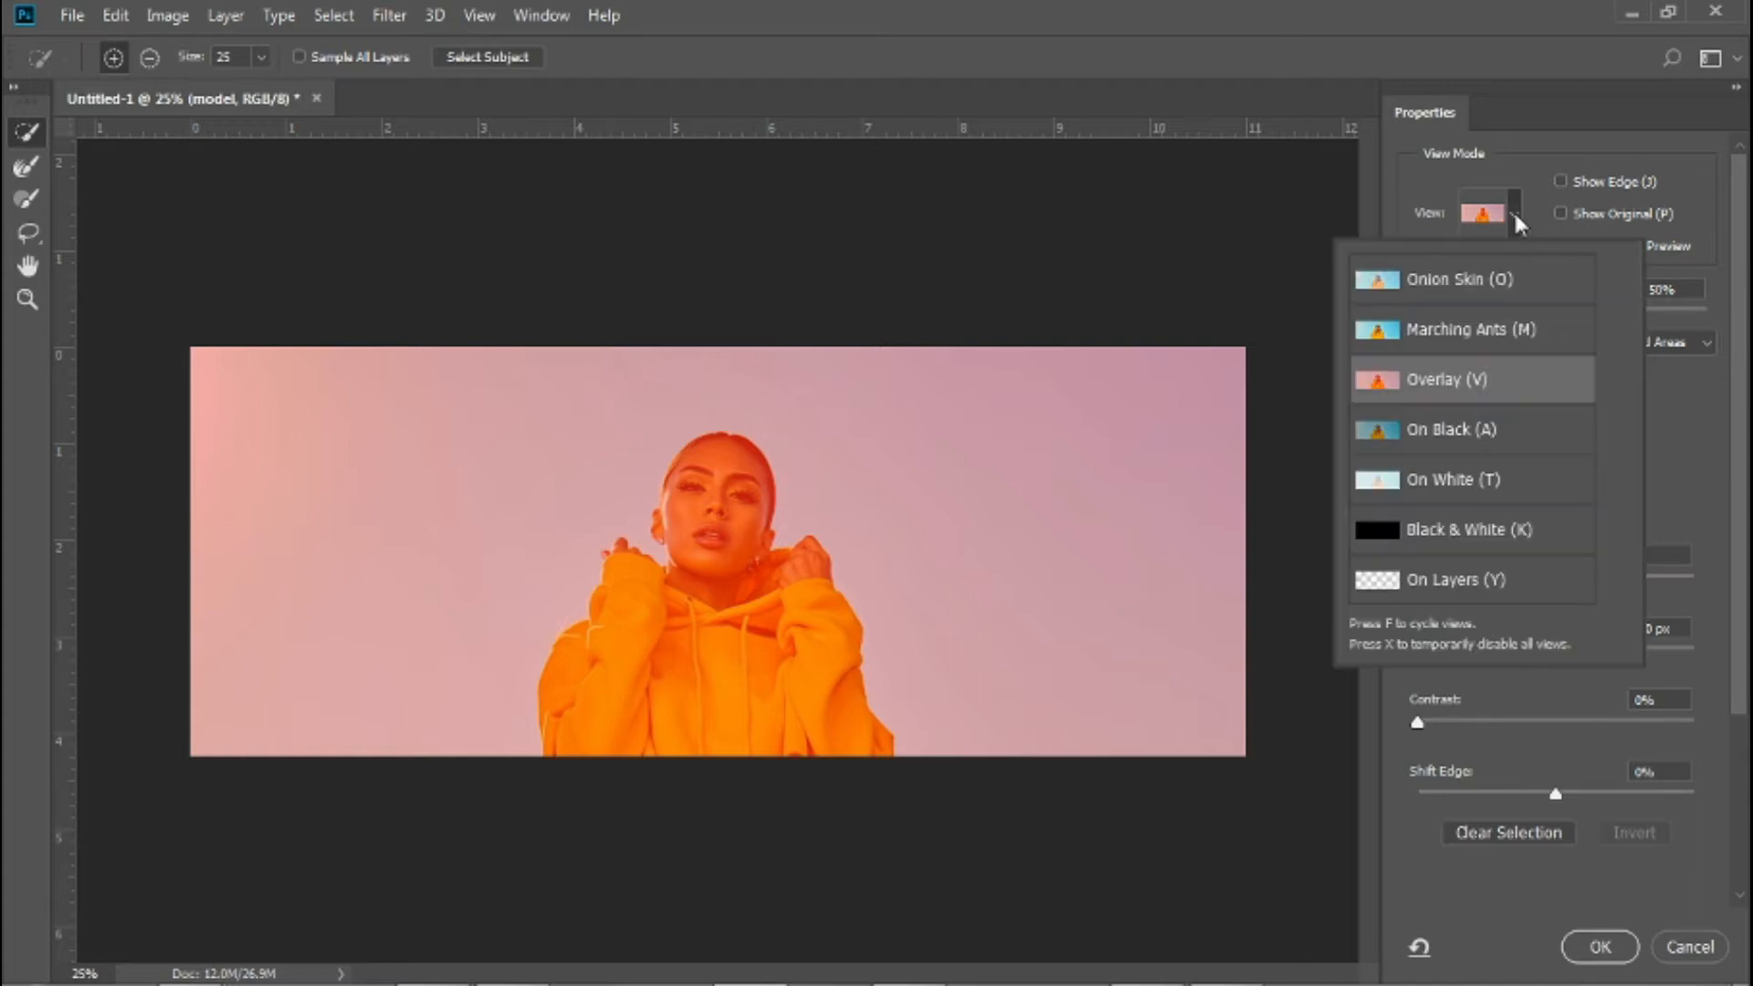
{"action": "left_click", "coordinate": [1460, 281]}
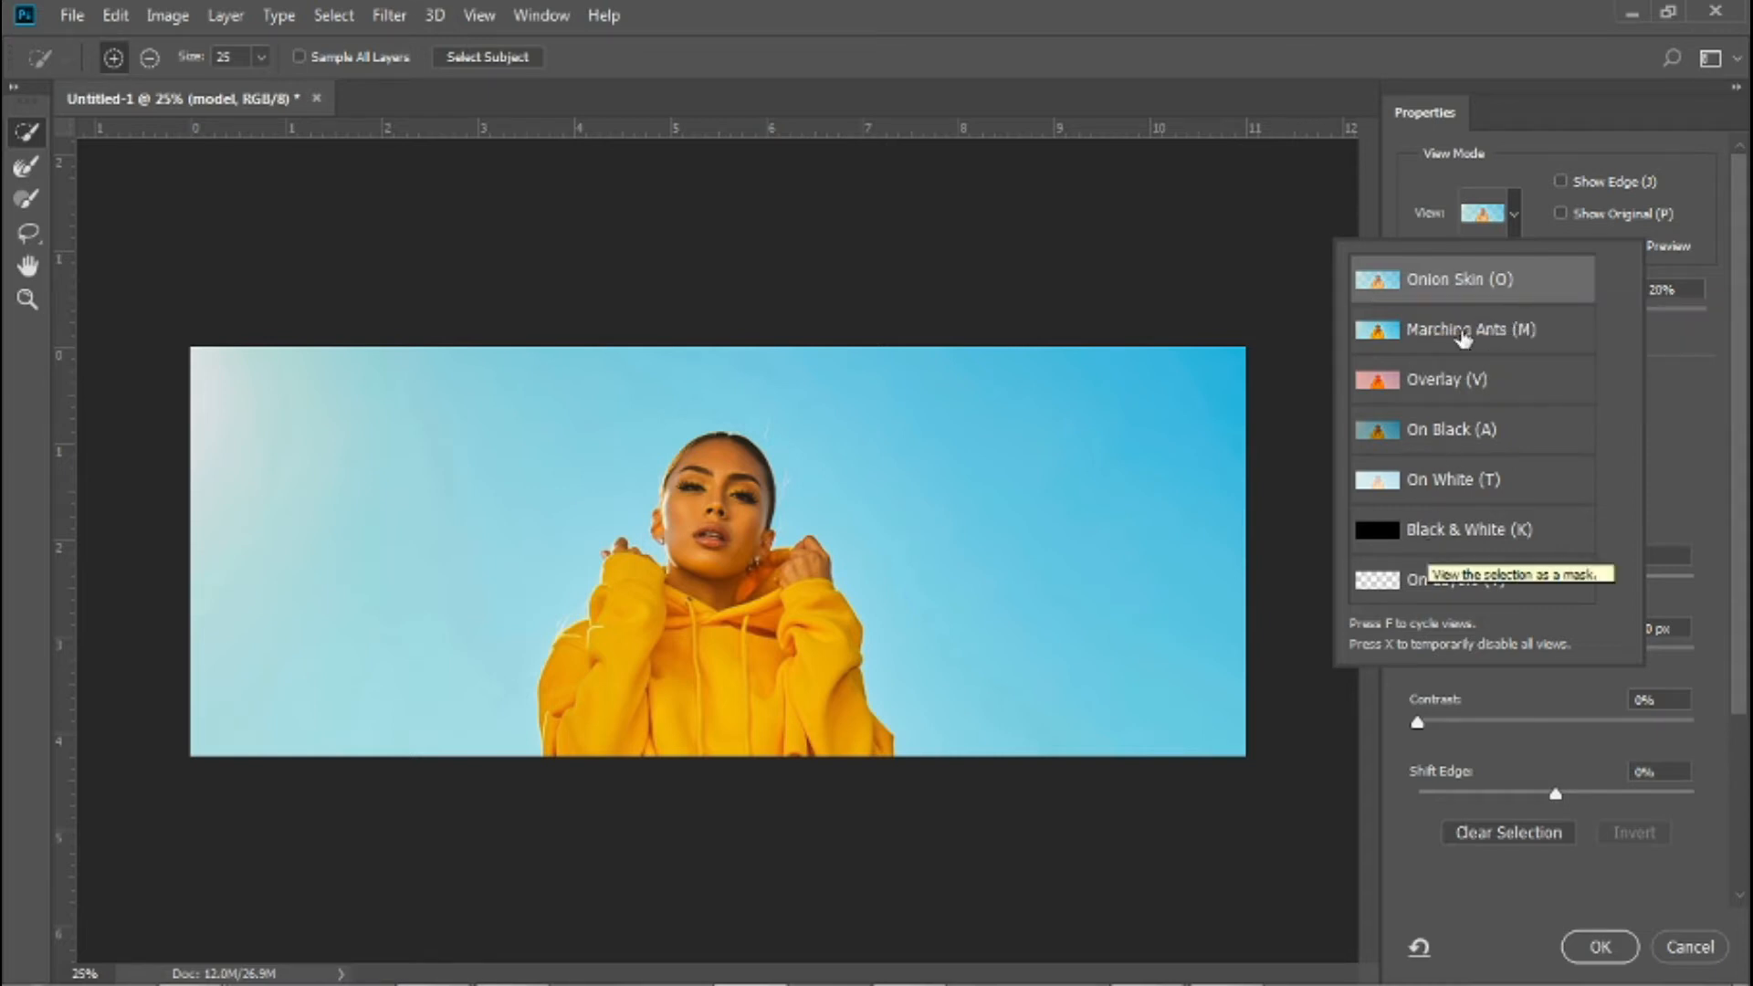
{"action": "left_click", "coordinate": [1492, 387]}
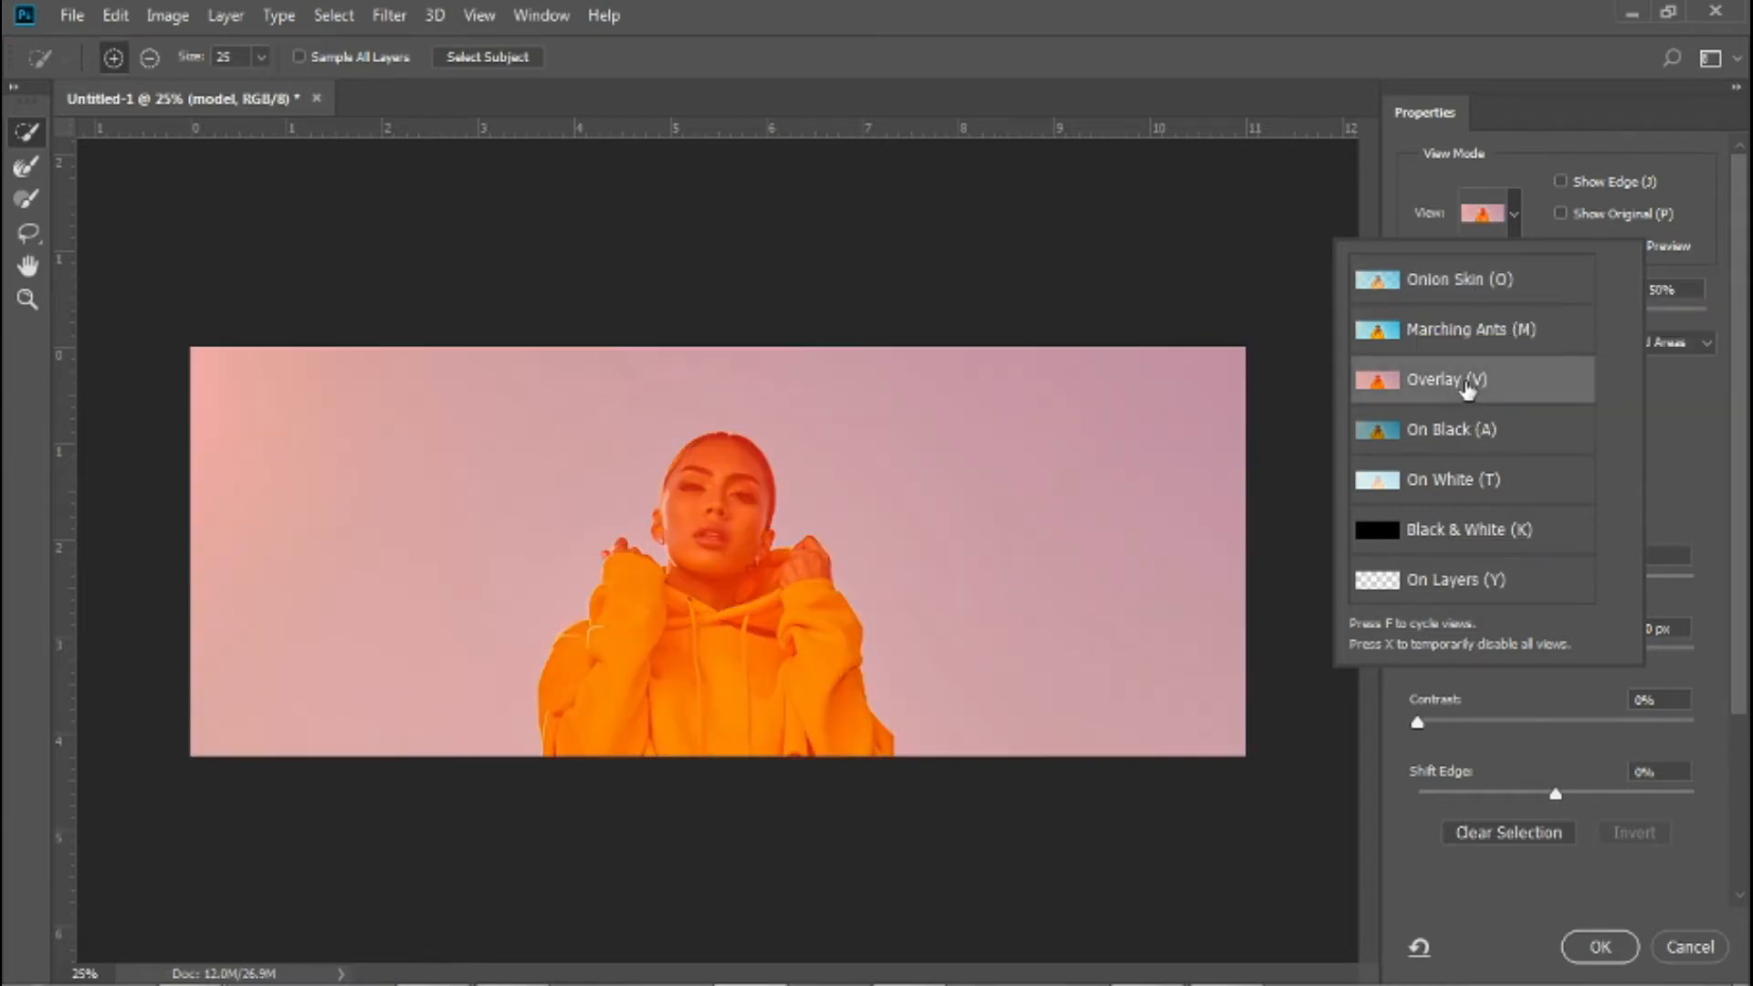
- Select the sky on both sides of the woman with the Quick Selection tool and apply it as a layer mask
{"action": "left_click", "coordinate": [25, 137]}
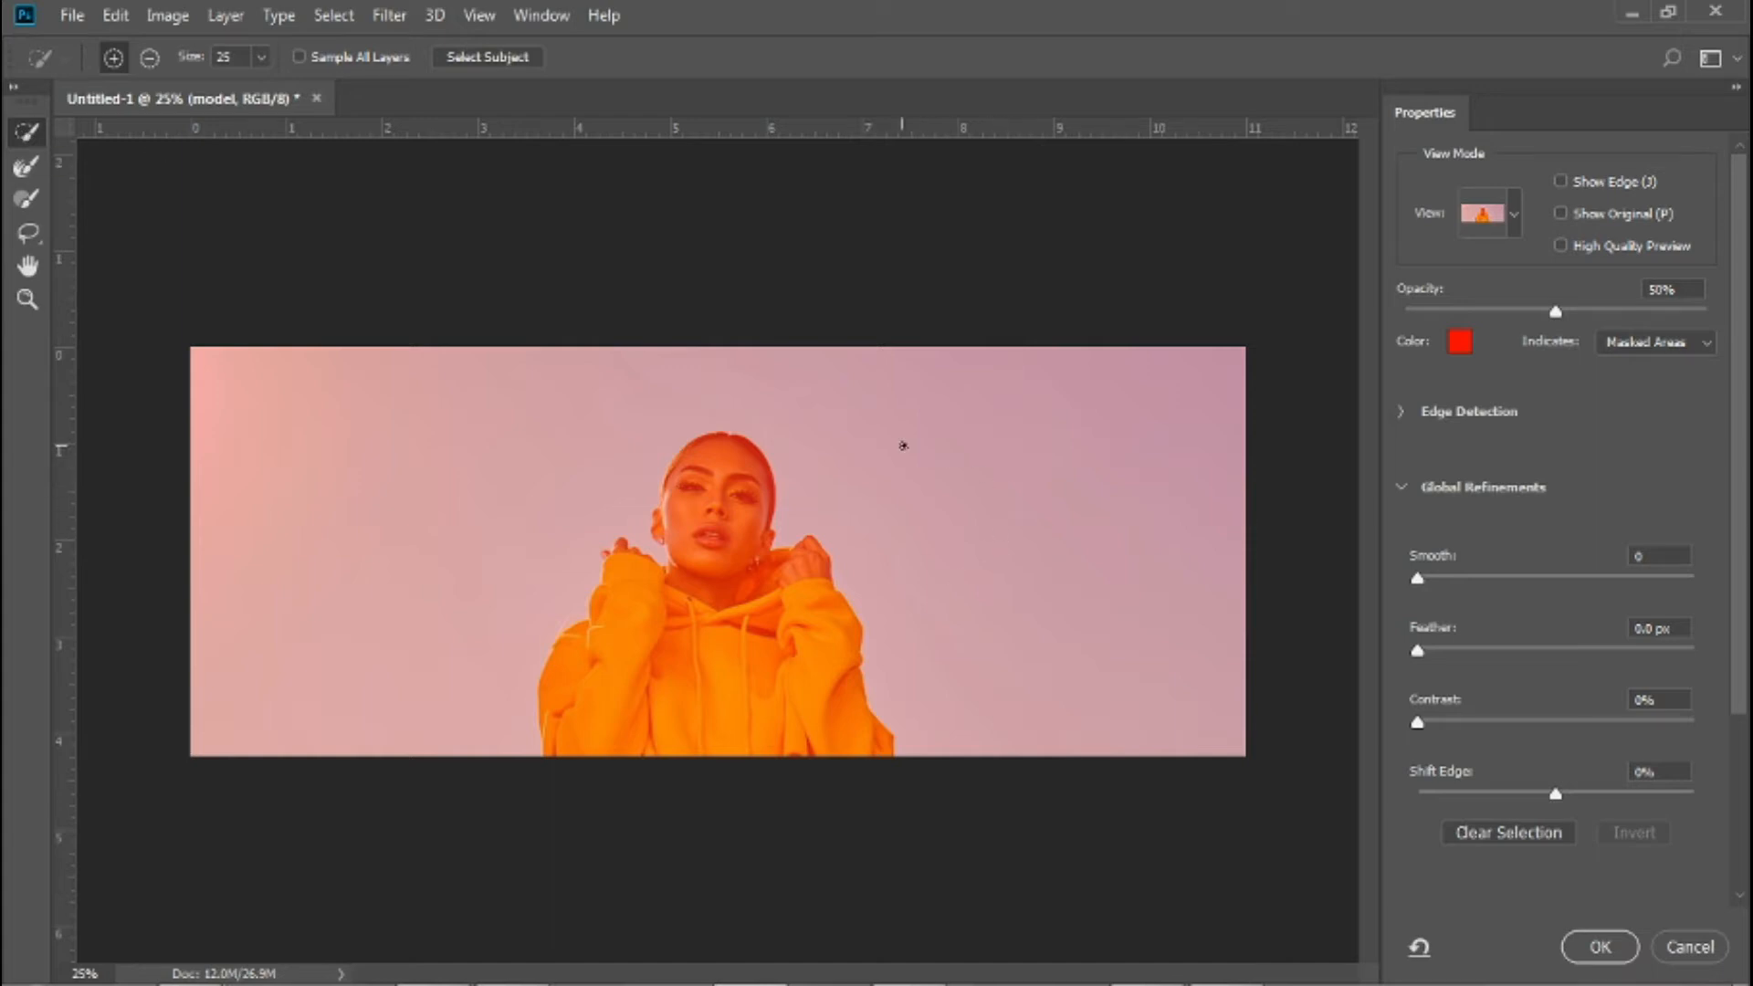
{"action": "left_click", "coordinate": [903, 444]}
{"action": "left_click_drag", "start_coordinate": [968, 454], "coordinate": [949, 484]}
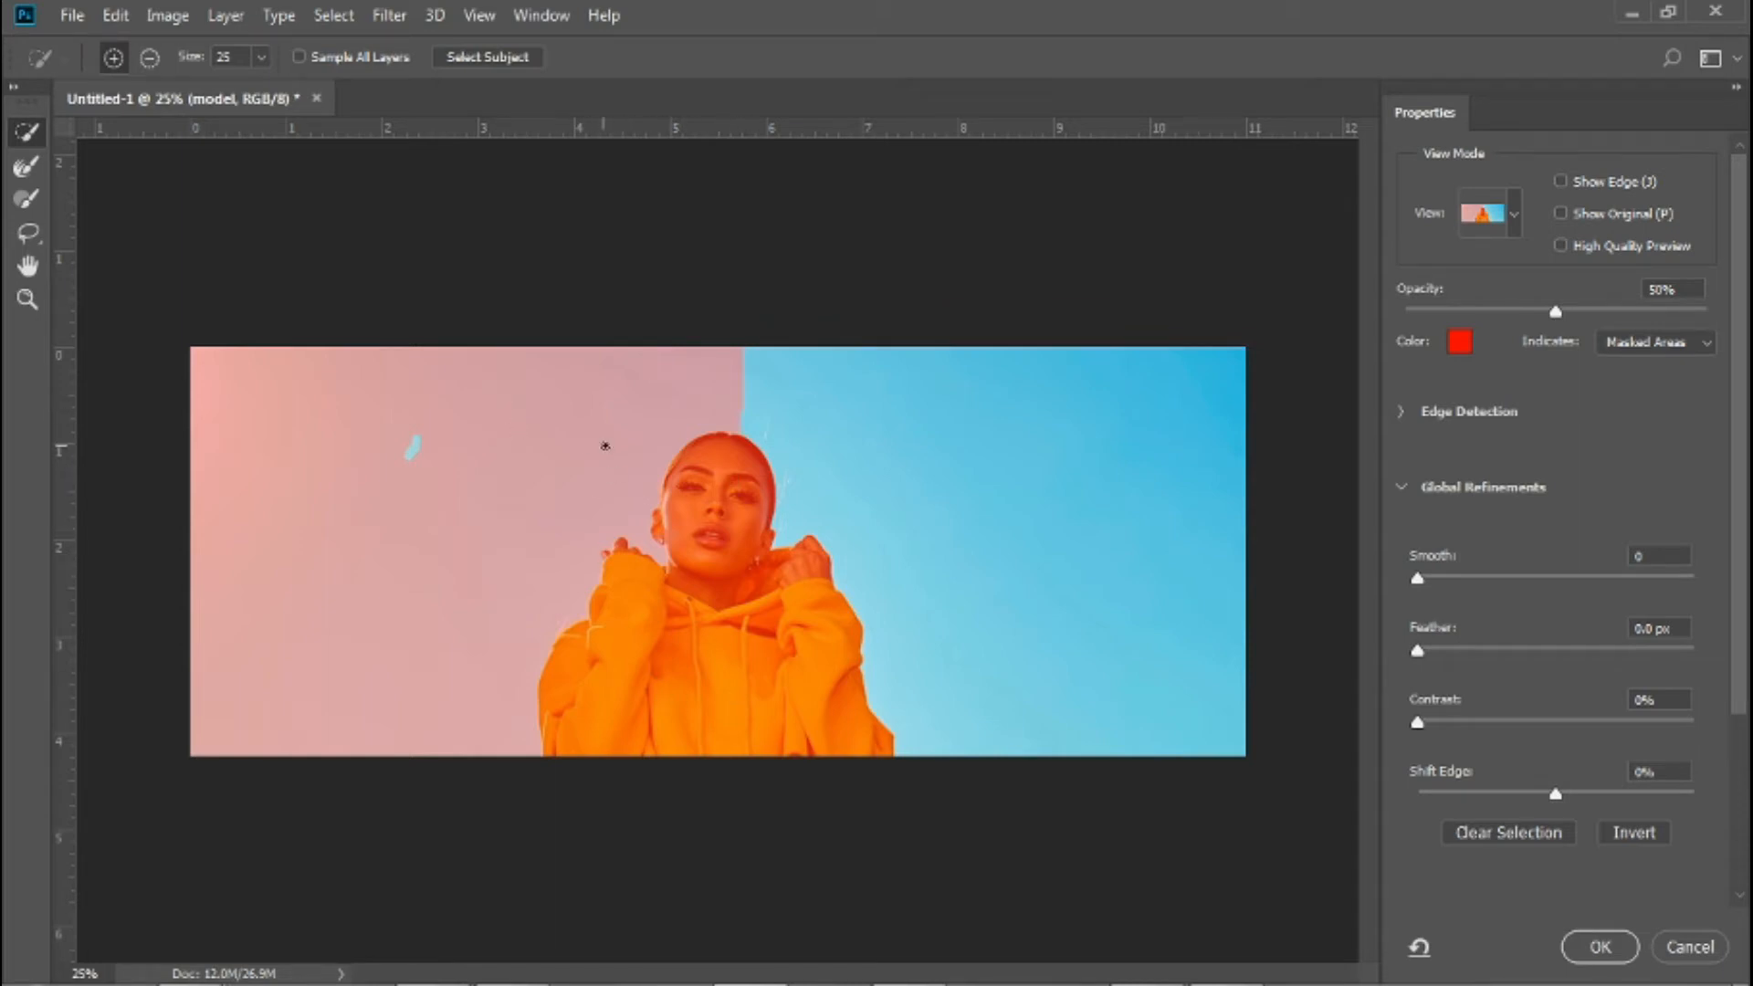
{"action": "left_click", "coordinate": [427, 540]}
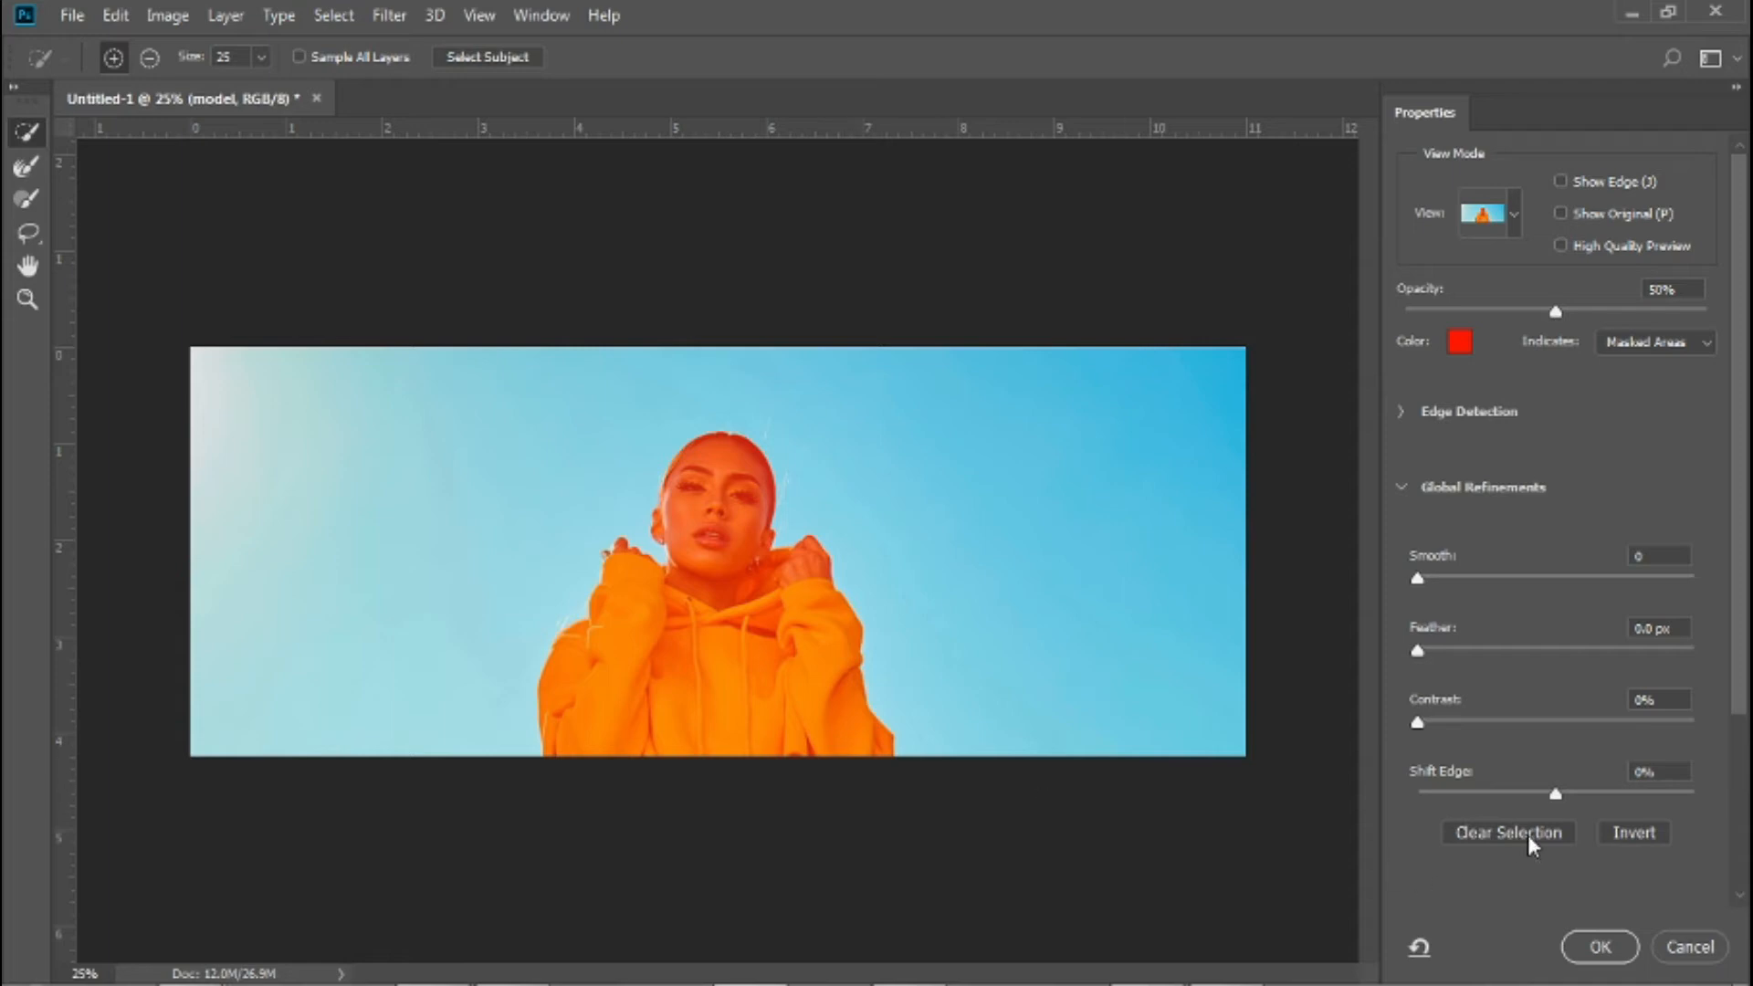
{"action": "left_click", "coordinate": [1589, 946]}
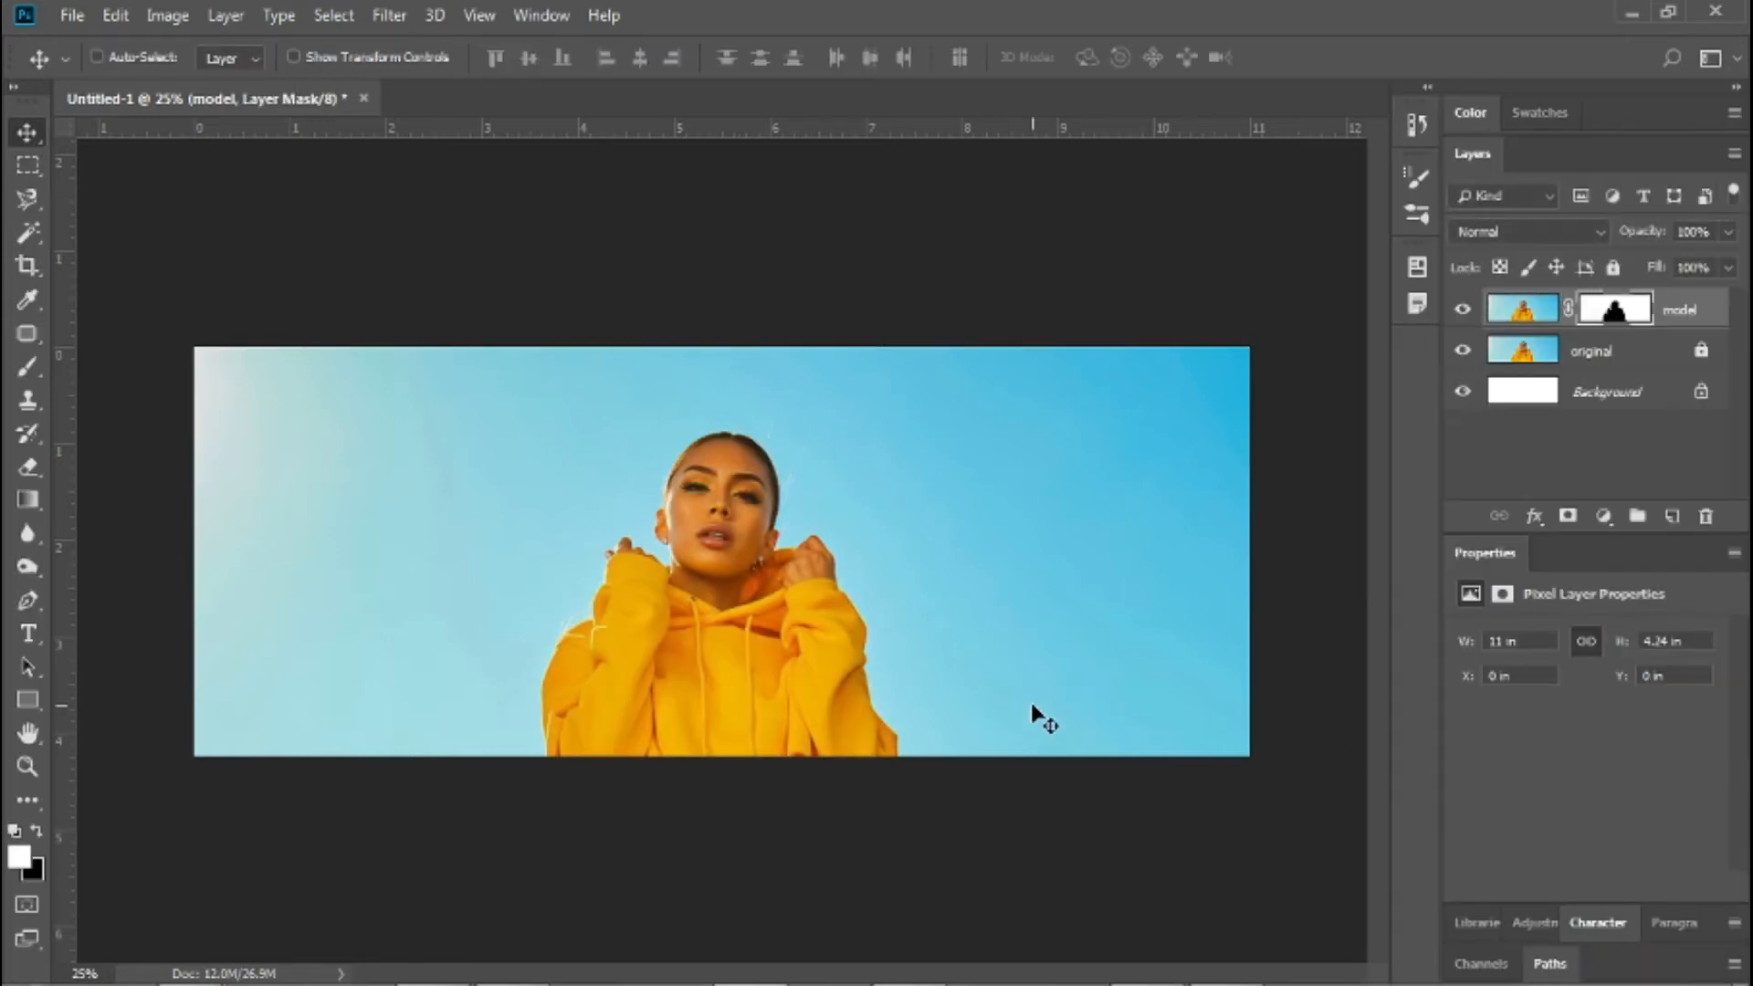
- Hide the original layer and examine the mask edge around the leftover fingertip at the raised hand
{"action": "left_click", "coordinate": [1462, 351]}
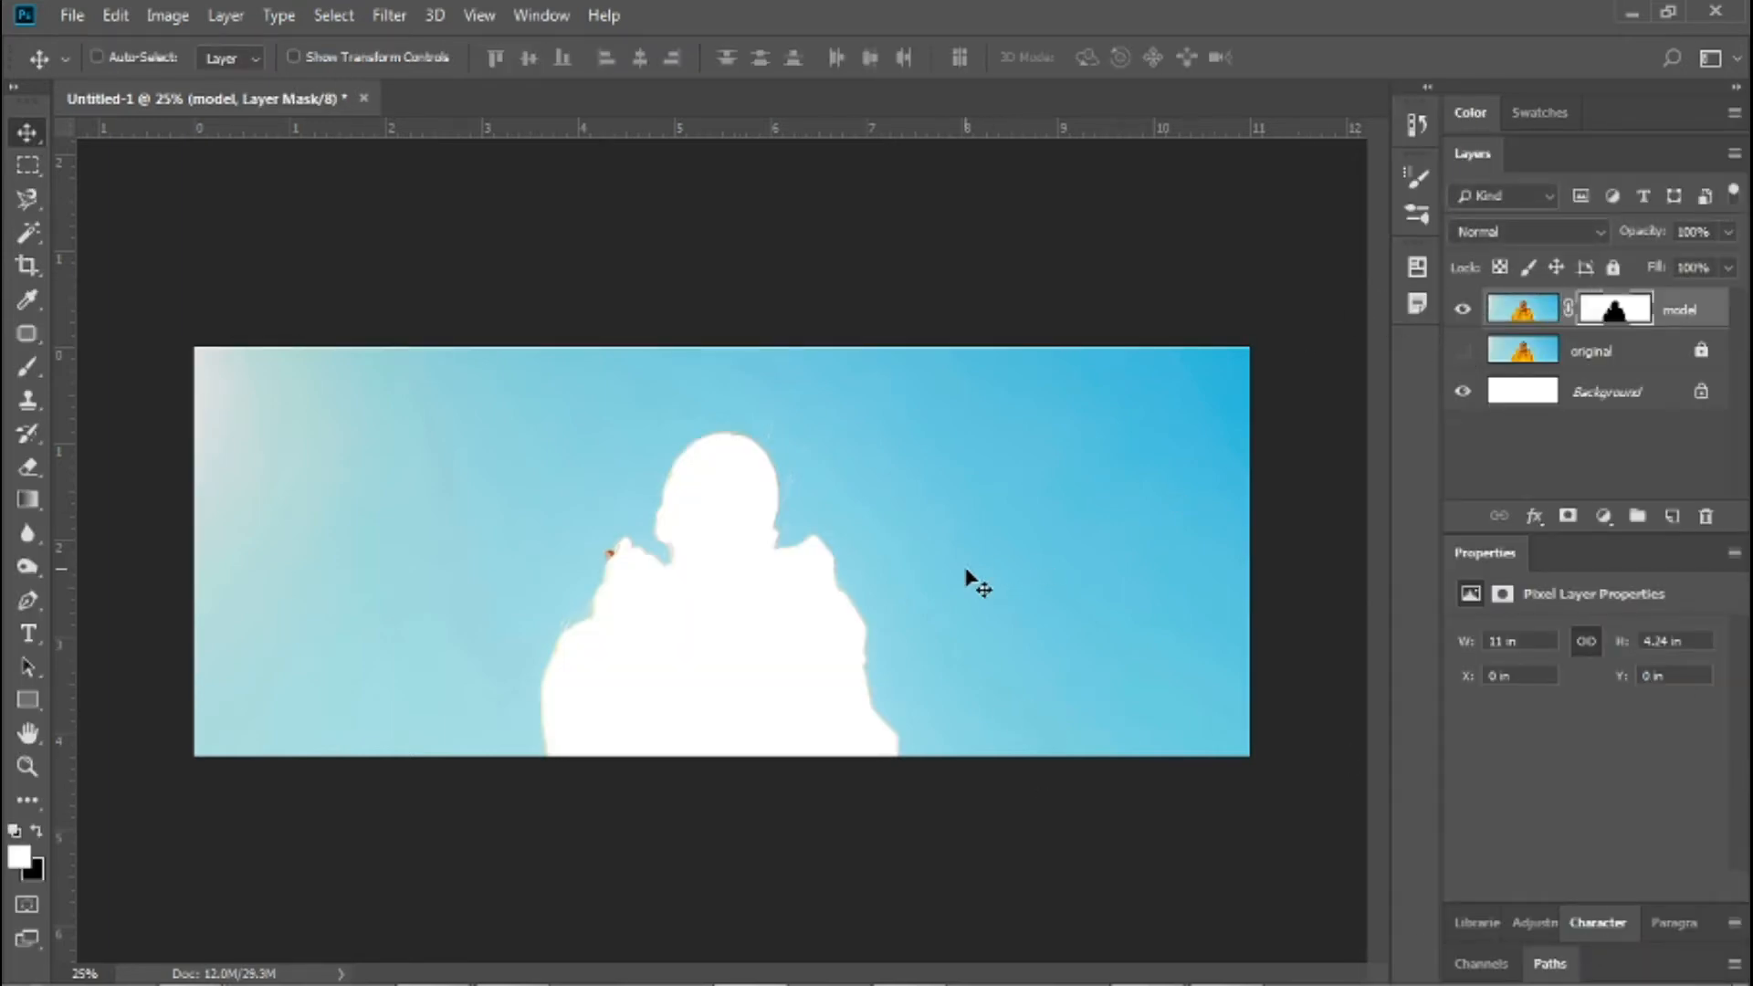
{"action": "key", "text": "z"}
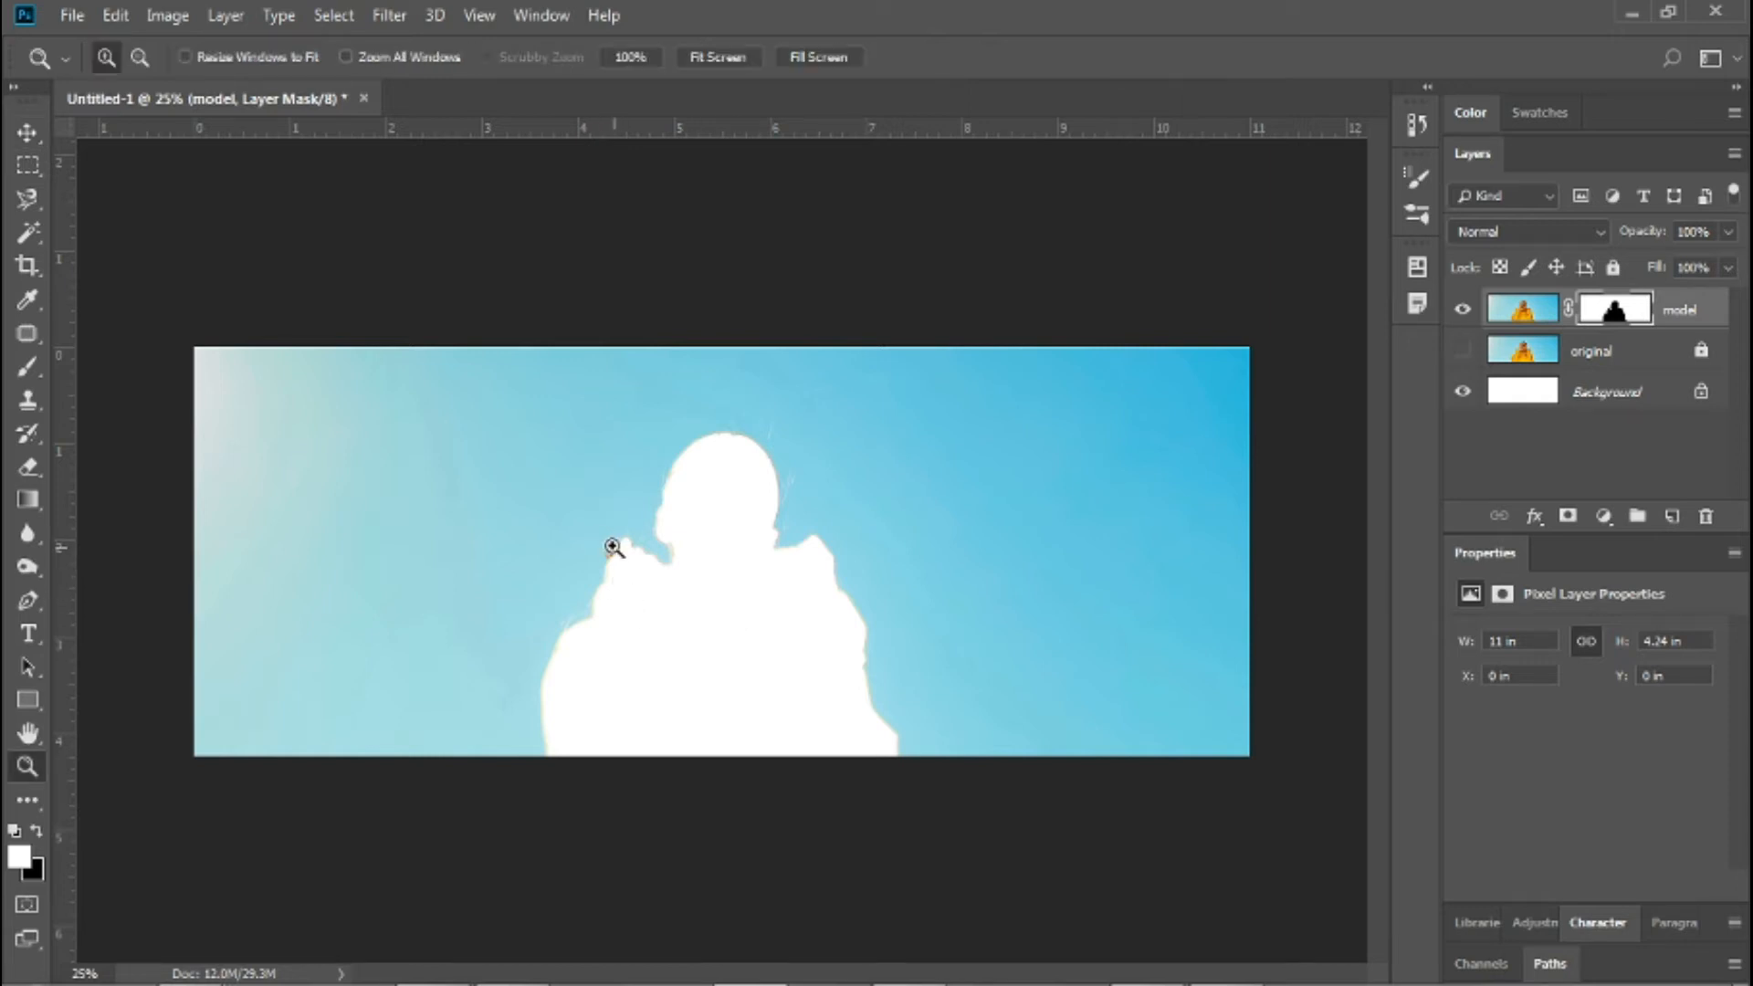
{"action": "left_click", "coordinate": [618, 555]}
{"action": "left_click", "coordinate": [615, 556]}
{"action": "left_click", "coordinate": [602, 556]}
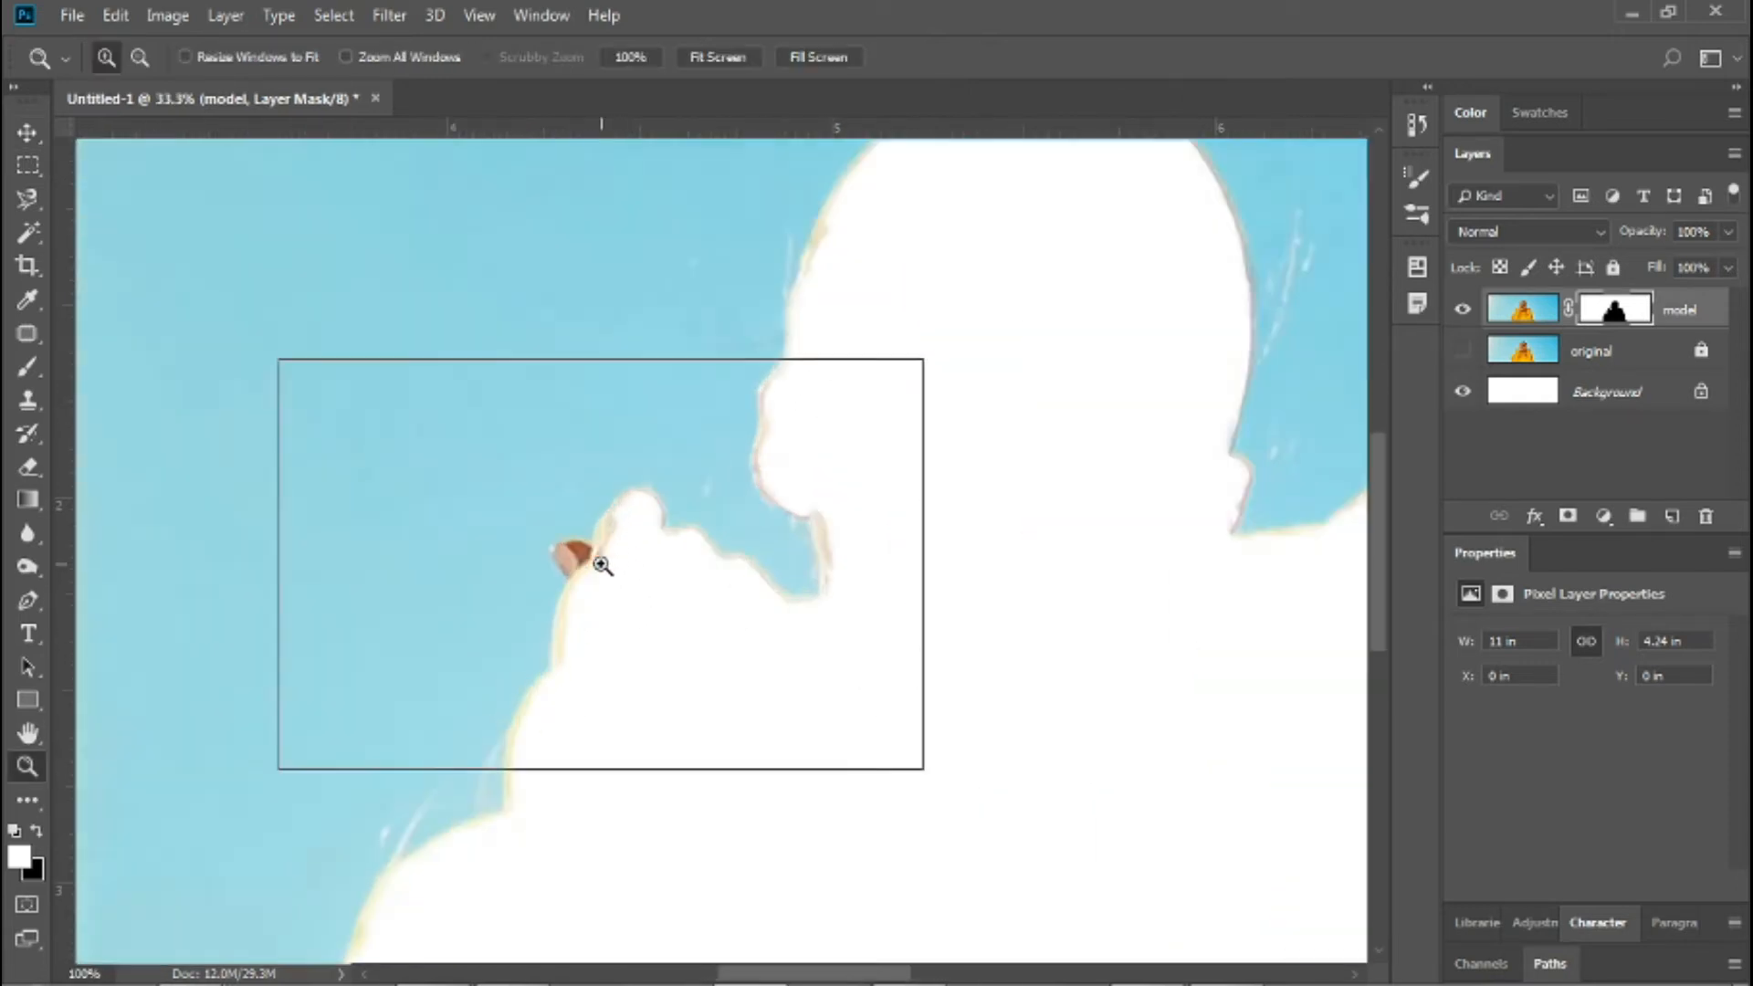
{"action": "left_click", "coordinate": [589, 561]}
{"action": "left_click", "coordinate": [598, 569]}
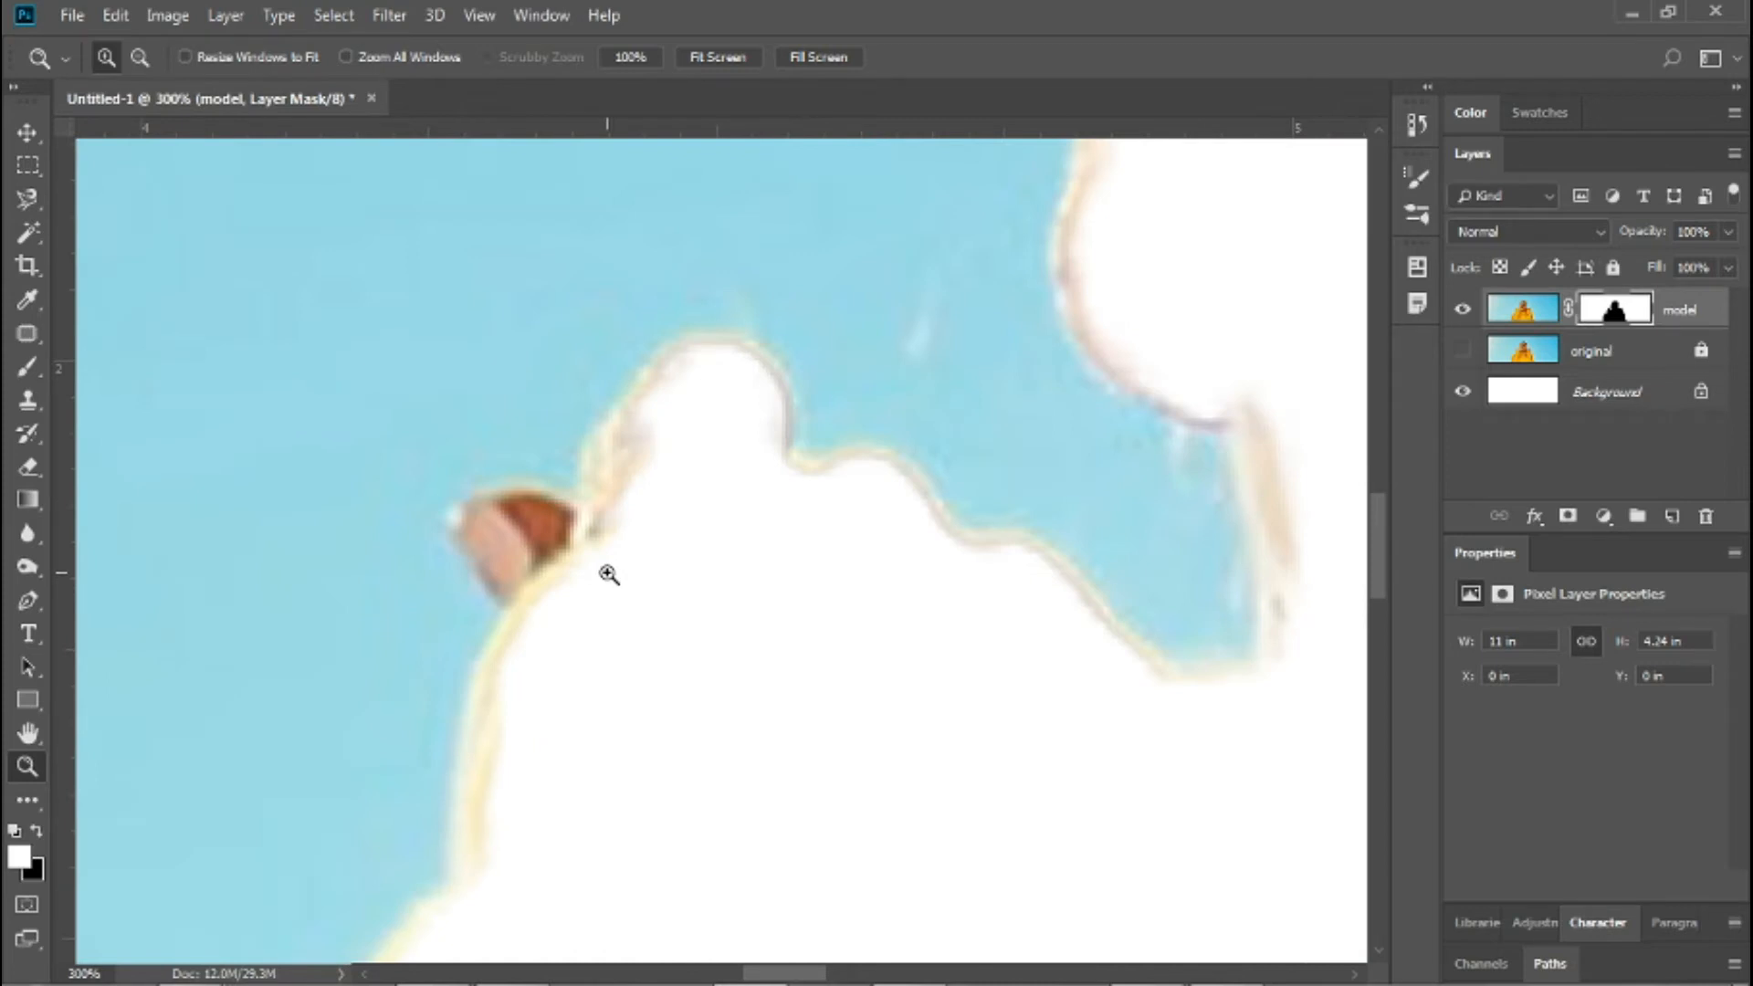
{"action": "key", "text": "ctrl+minus"}
{"action": "key", "text": "ctrl+minus"}
{"action": "key", "text": "ctrl+minus"}
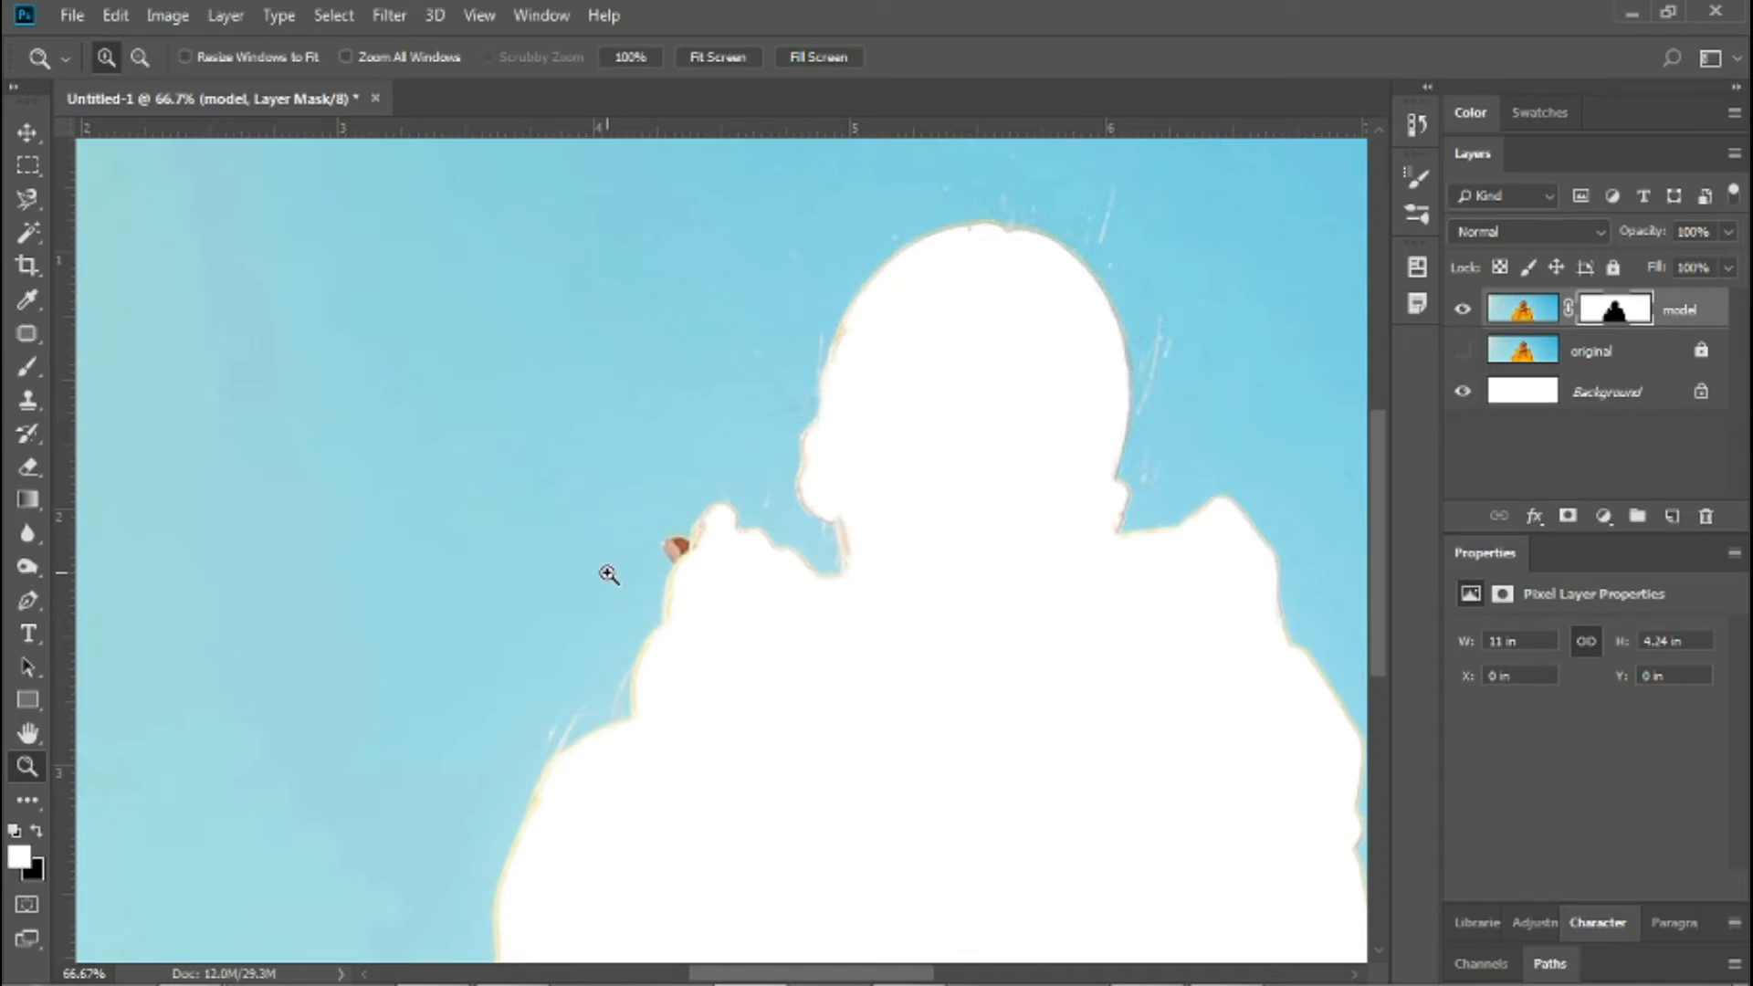
{"action": "left_click", "coordinate": [673, 545], "text": "alt"}
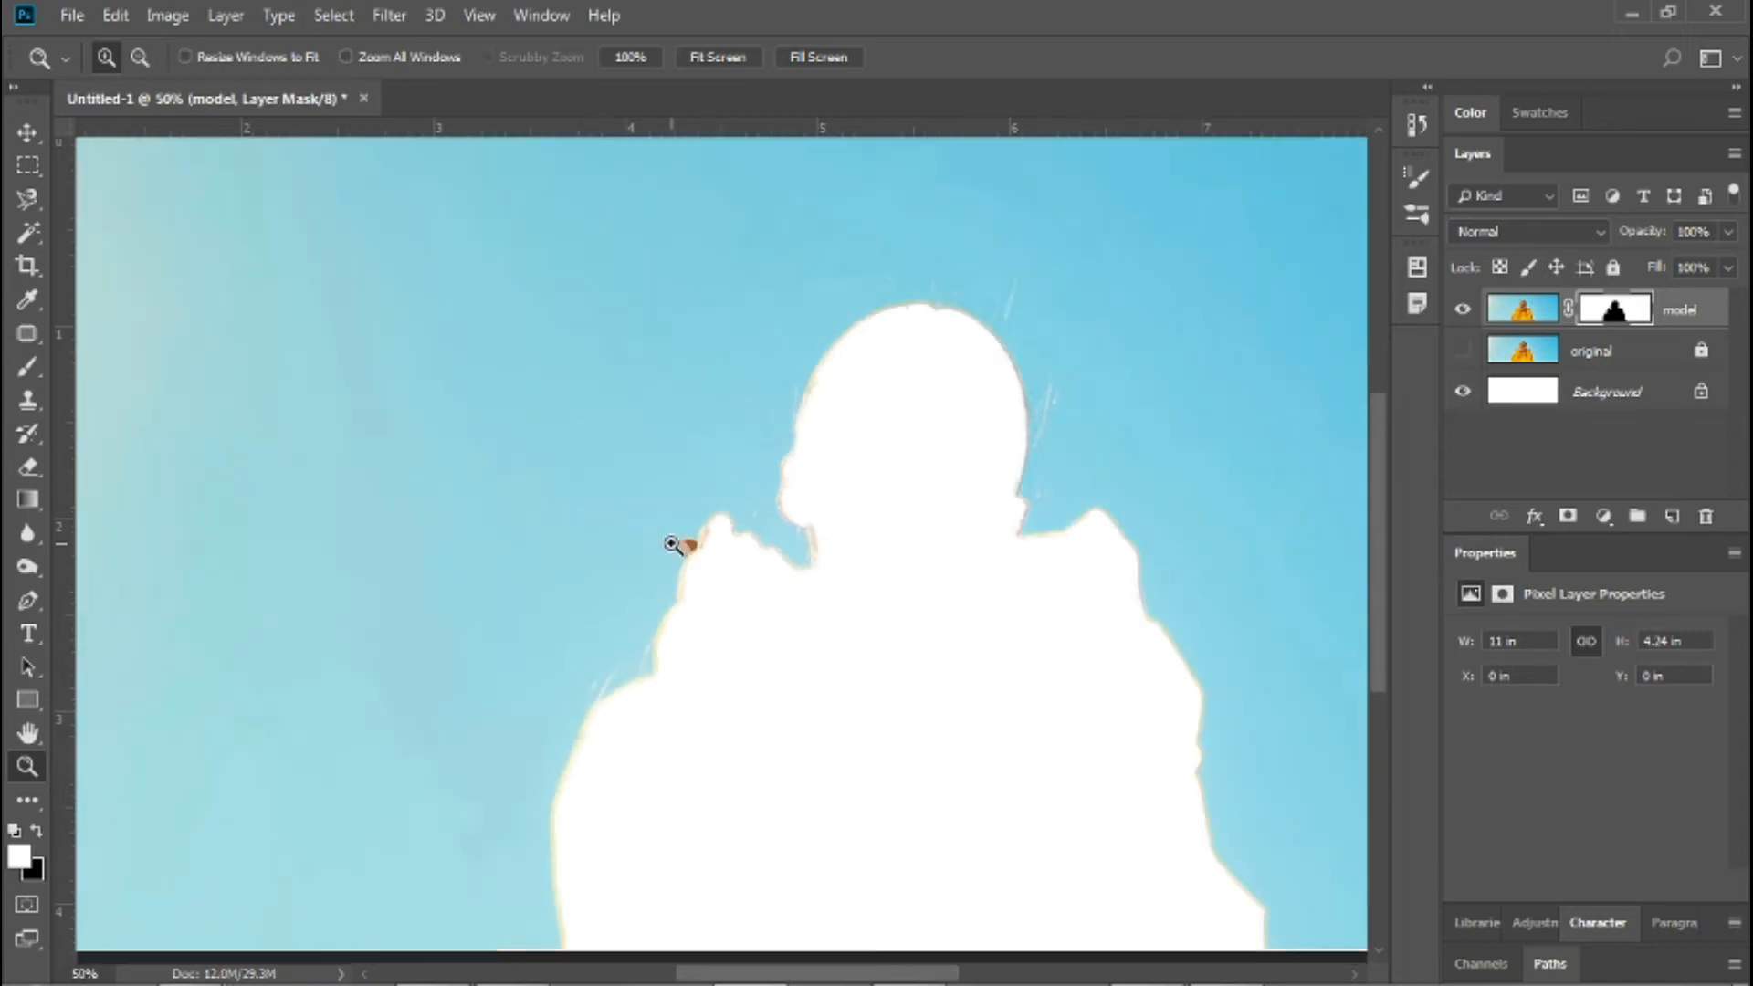
{"action": "left_click", "coordinate": [673, 545], "text": "alt"}
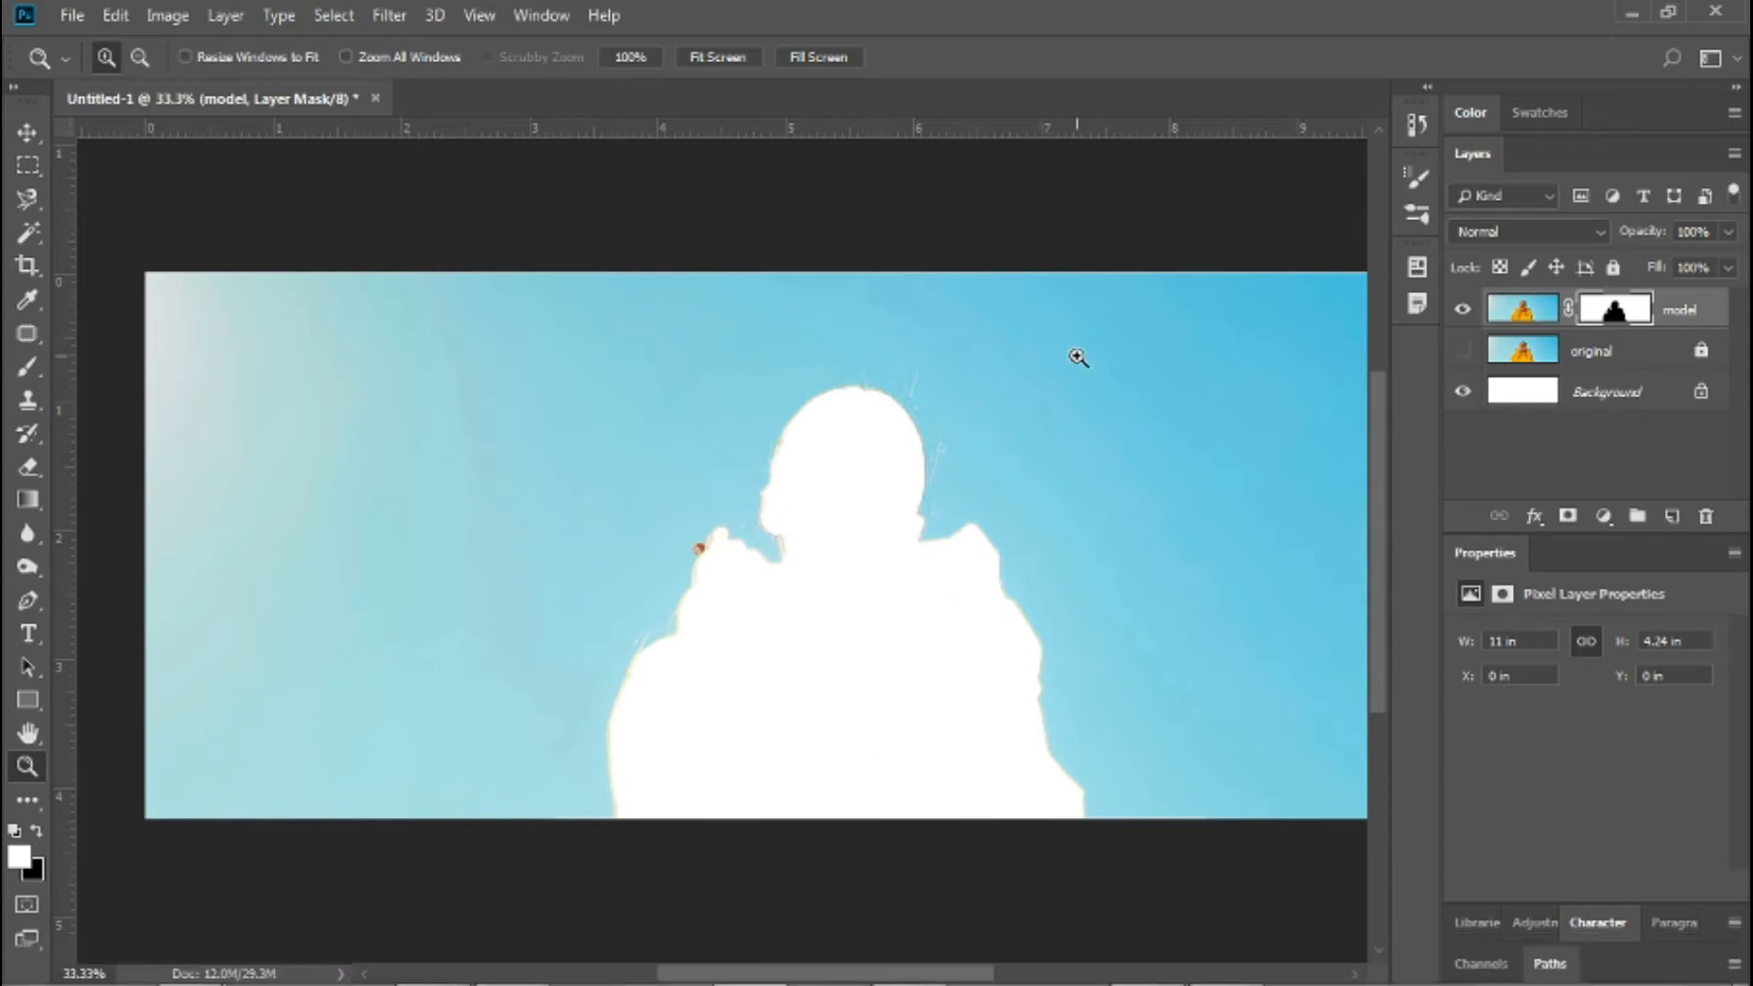
- Reopen Select and Mask and paint over the leftover fingertip with the Refine Edge Brush at size 20
{"action": "left_click", "coordinate": [329, 16]}
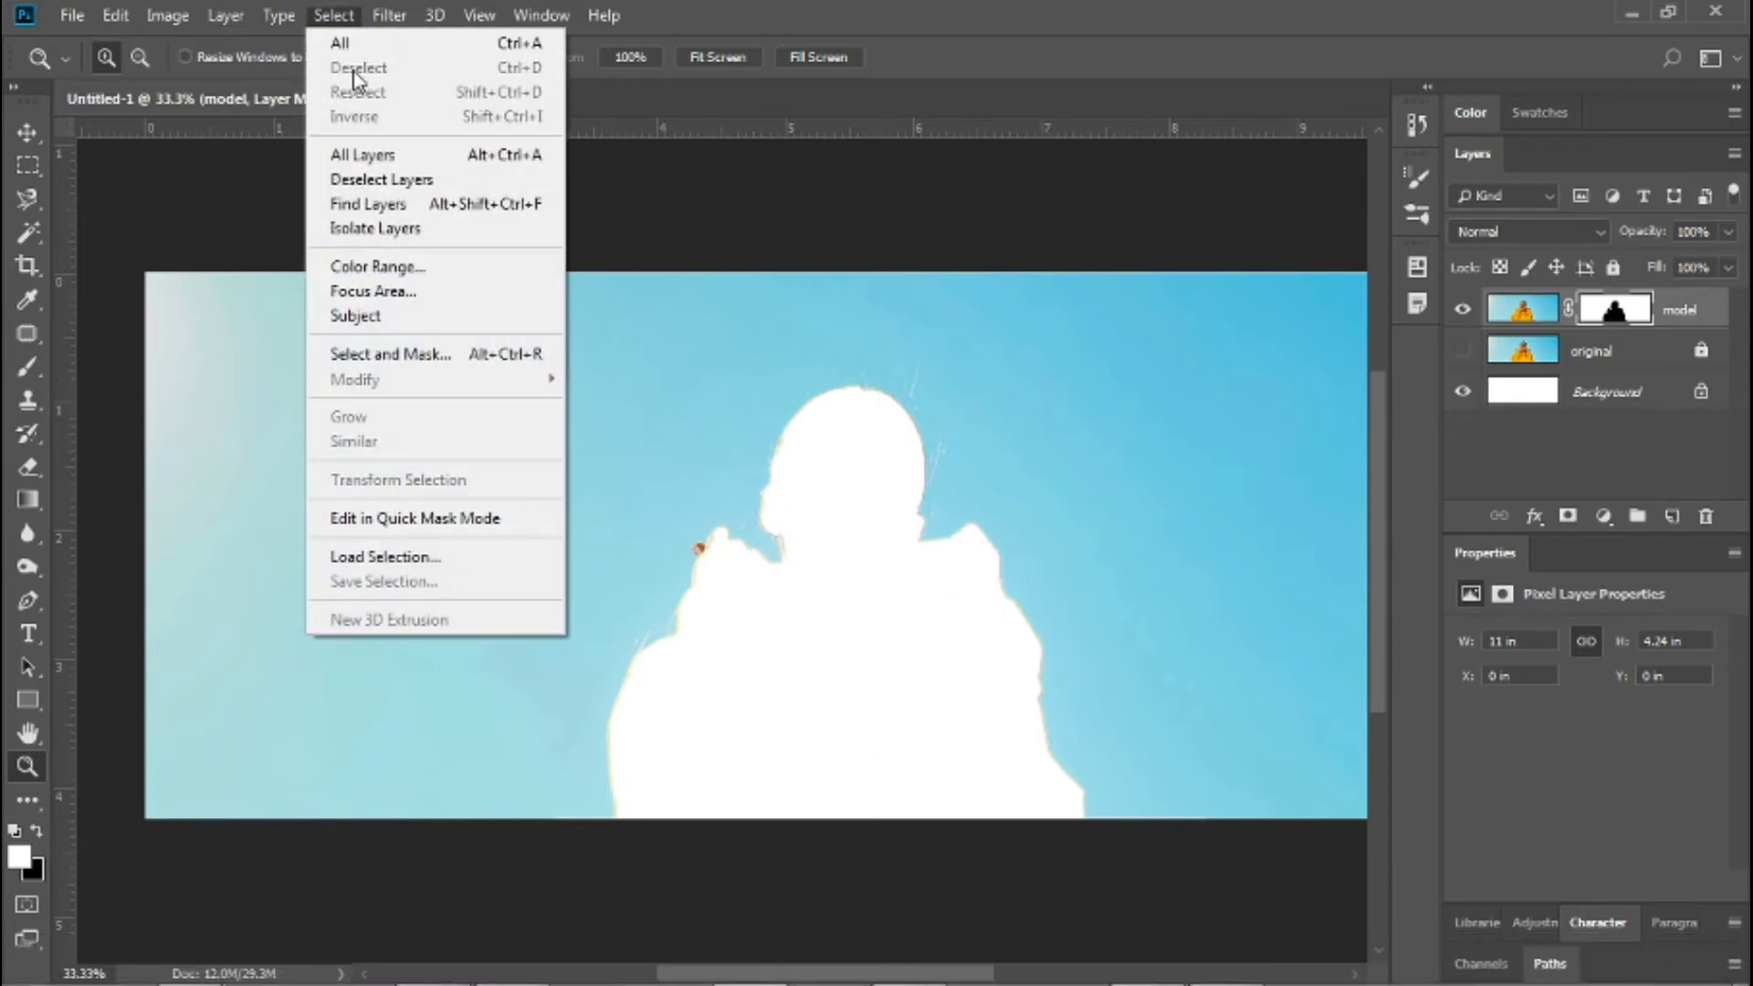
{"action": "left_click", "coordinate": [395, 357]}
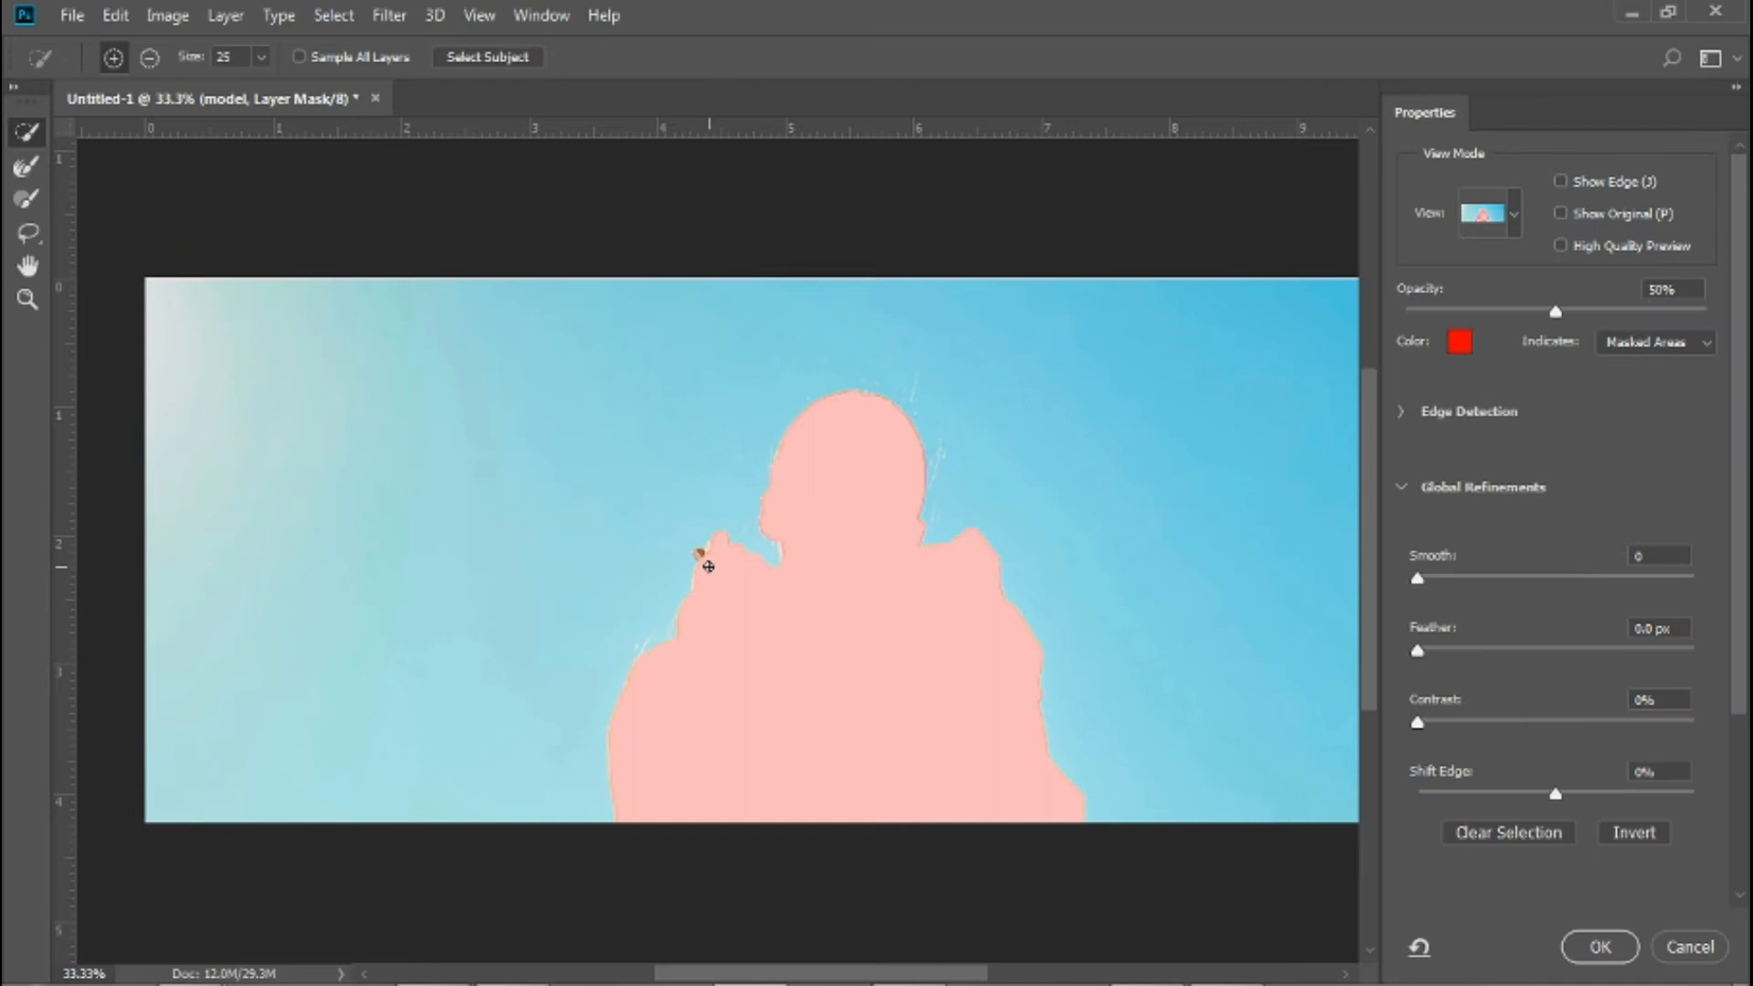
{"action": "left_click", "coordinate": [27, 168]}
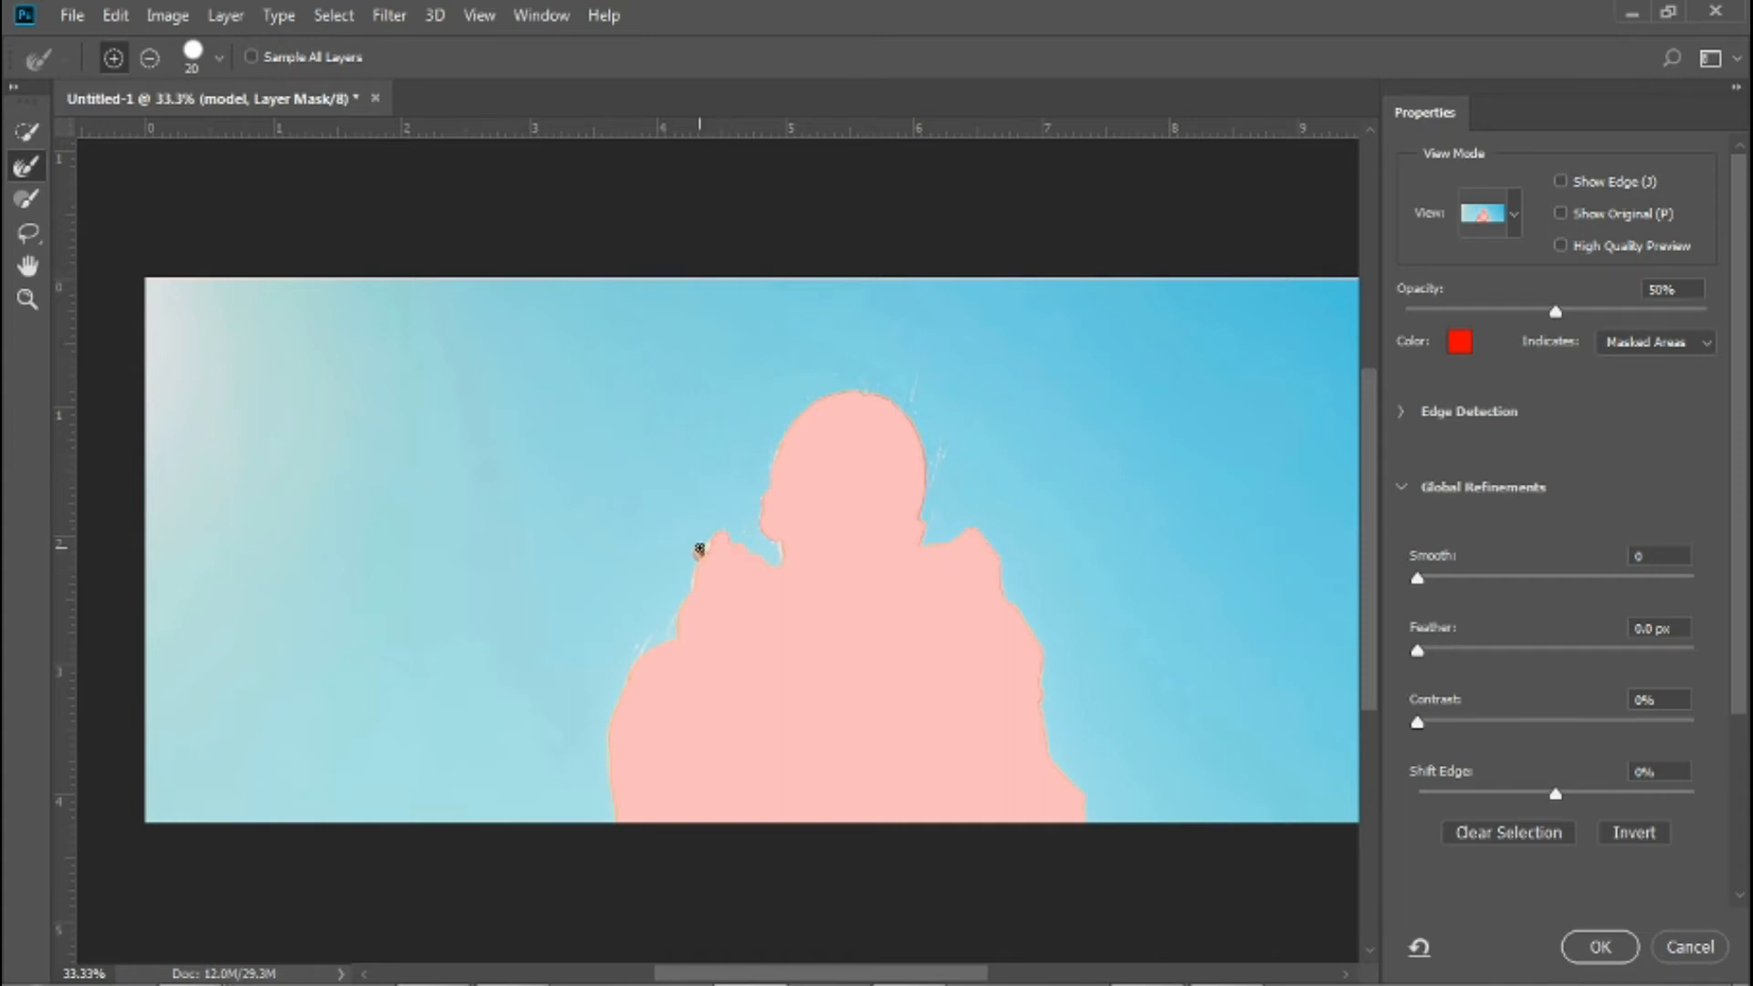
{"action": "scroll", "coordinate": [700, 549], "scroll_direction": "up", "scroll_amount": 4}
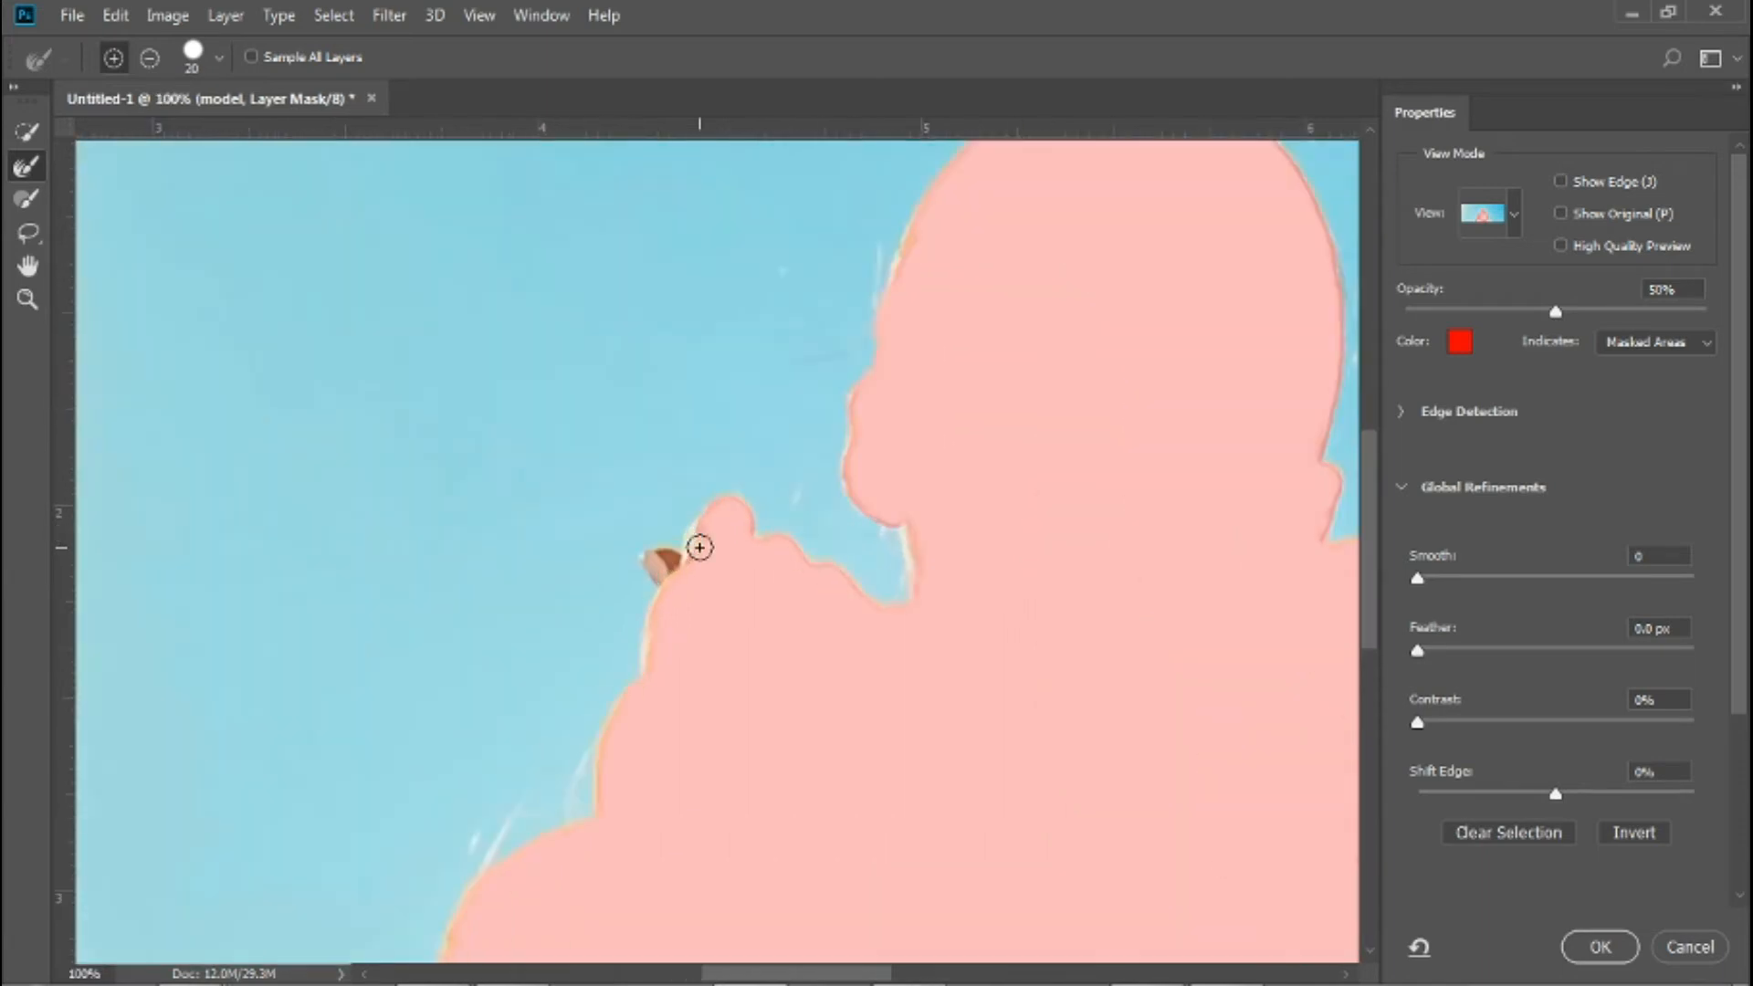
{"action": "left_click", "coordinate": [622, 574]}
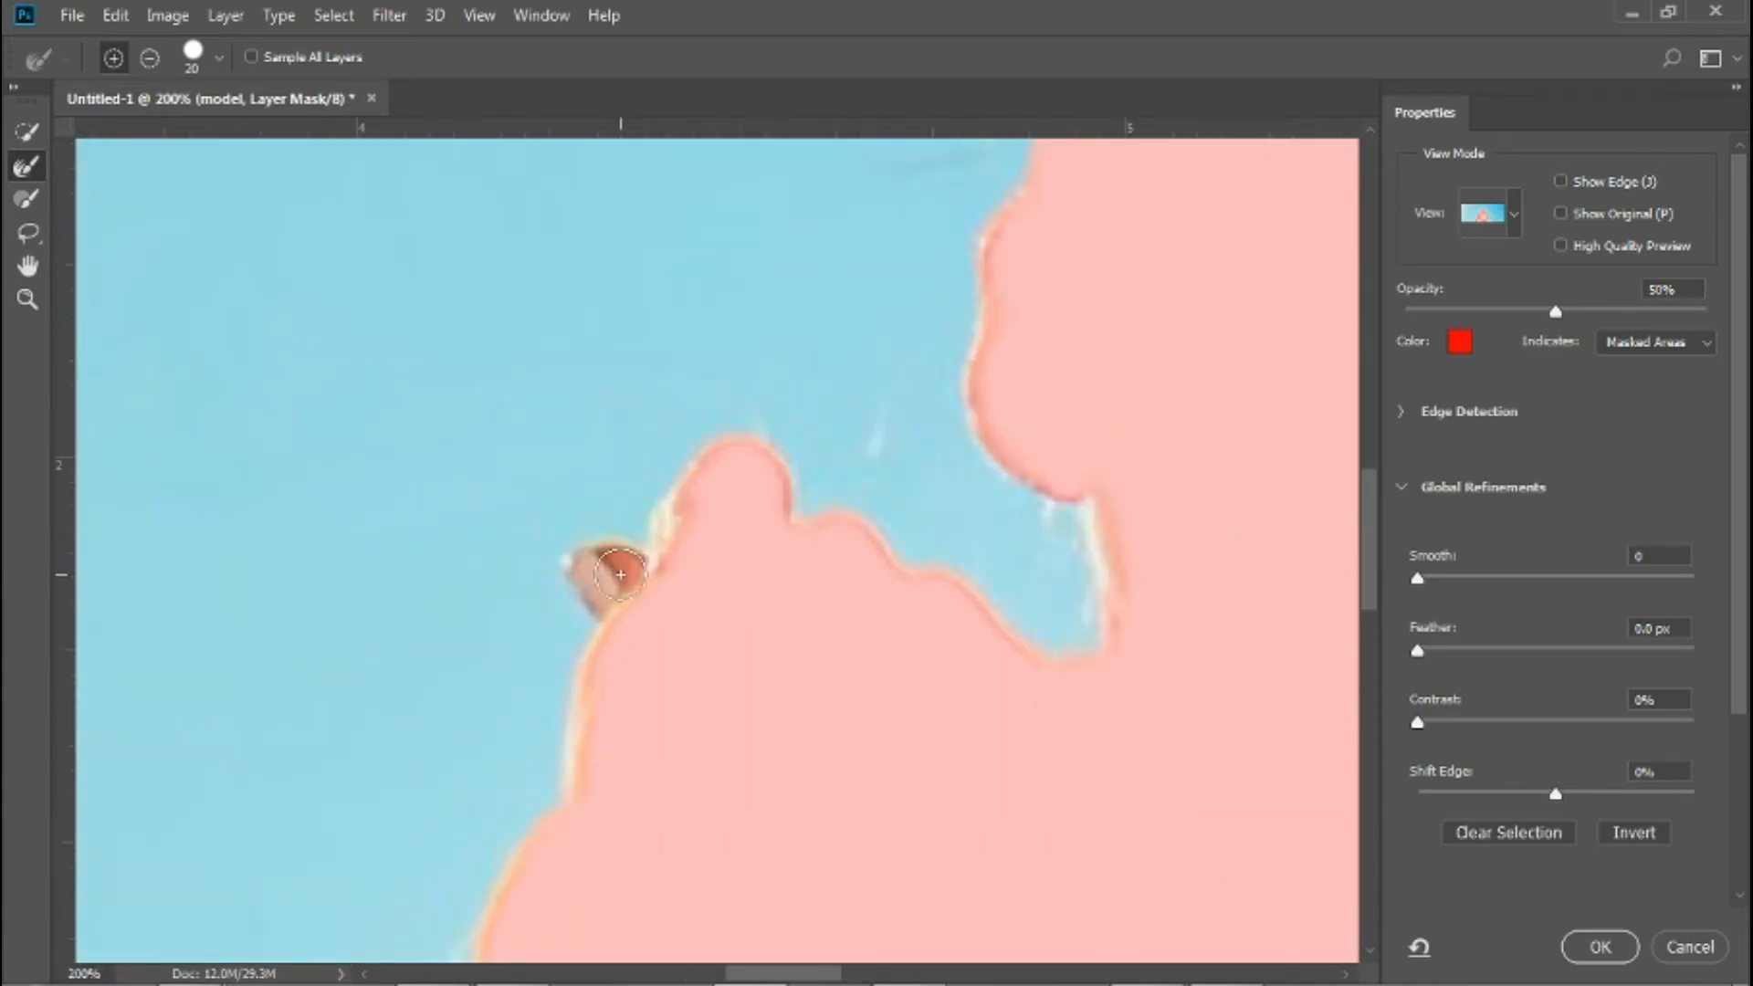
{"action": "left_click", "coordinate": [594, 575]}
{"action": "left_click", "coordinate": [587, 579]}
{"action": "left_click", "coordinate": [635, 576]}
{"action": "left_click", "coordinate": [600, 567]}
{"action": "left_click", "coordinate": [646, 582]}
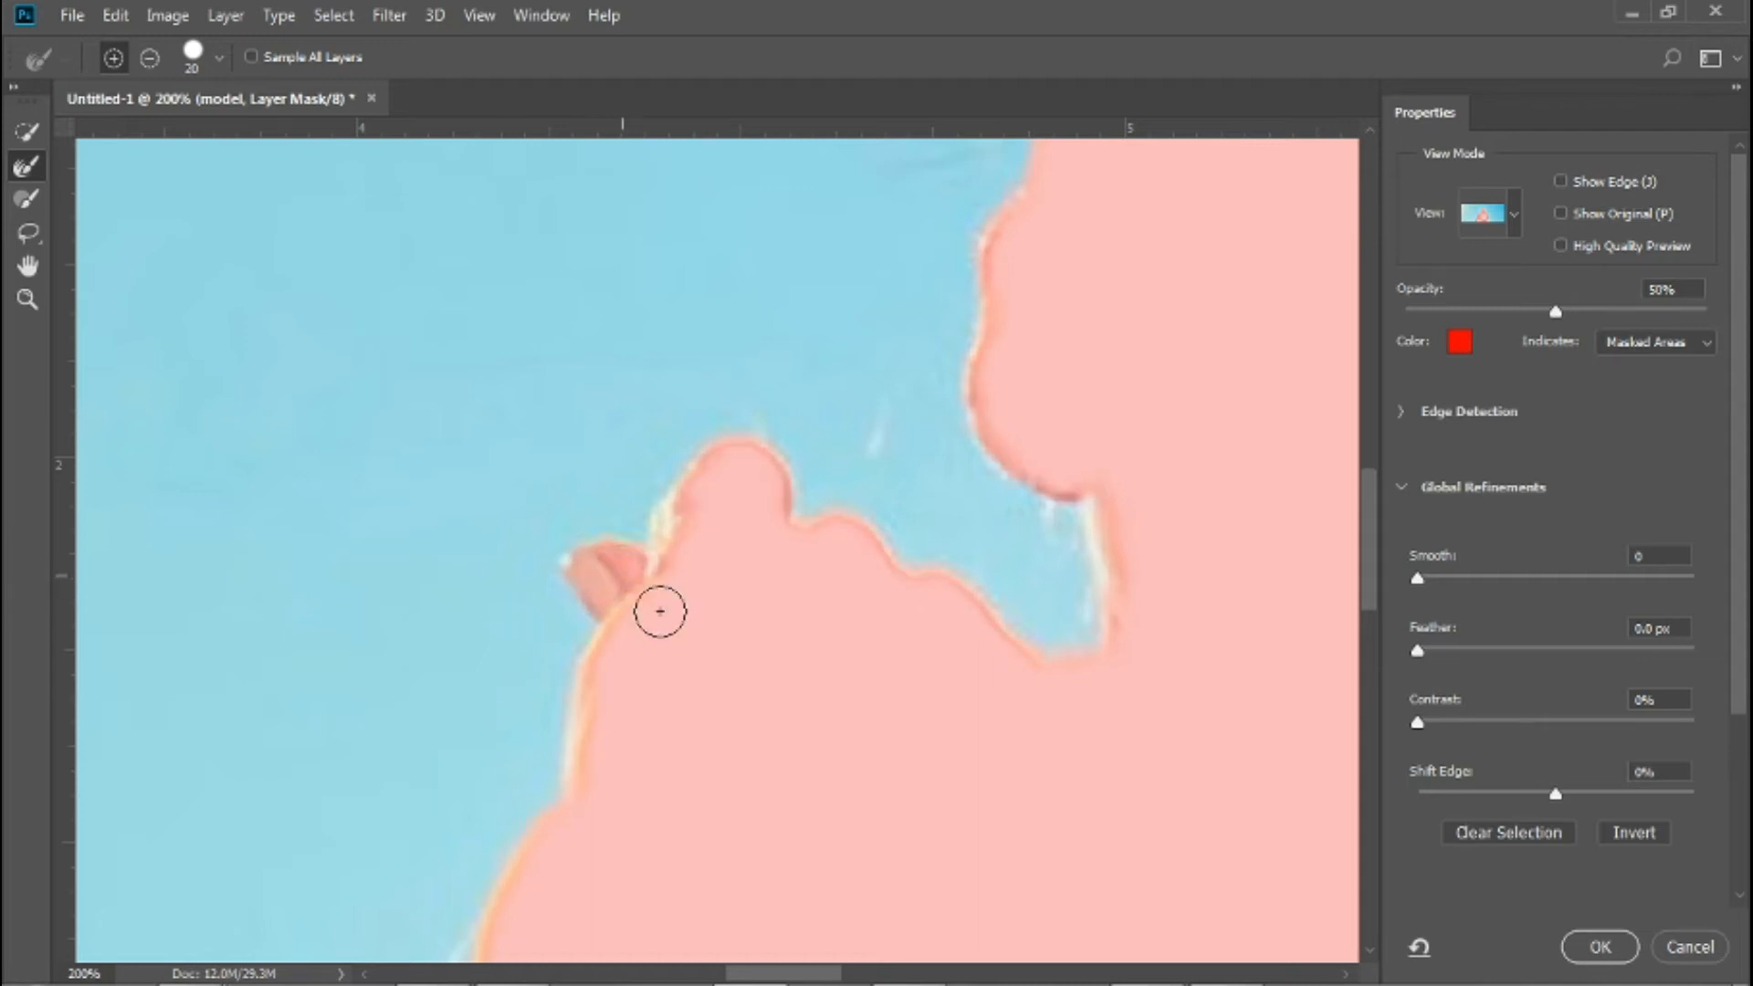
- Check the mask outline around the arms, shoulders and head, and apply the refined mask
{"action": "key", "text": "ctrl+minus"}
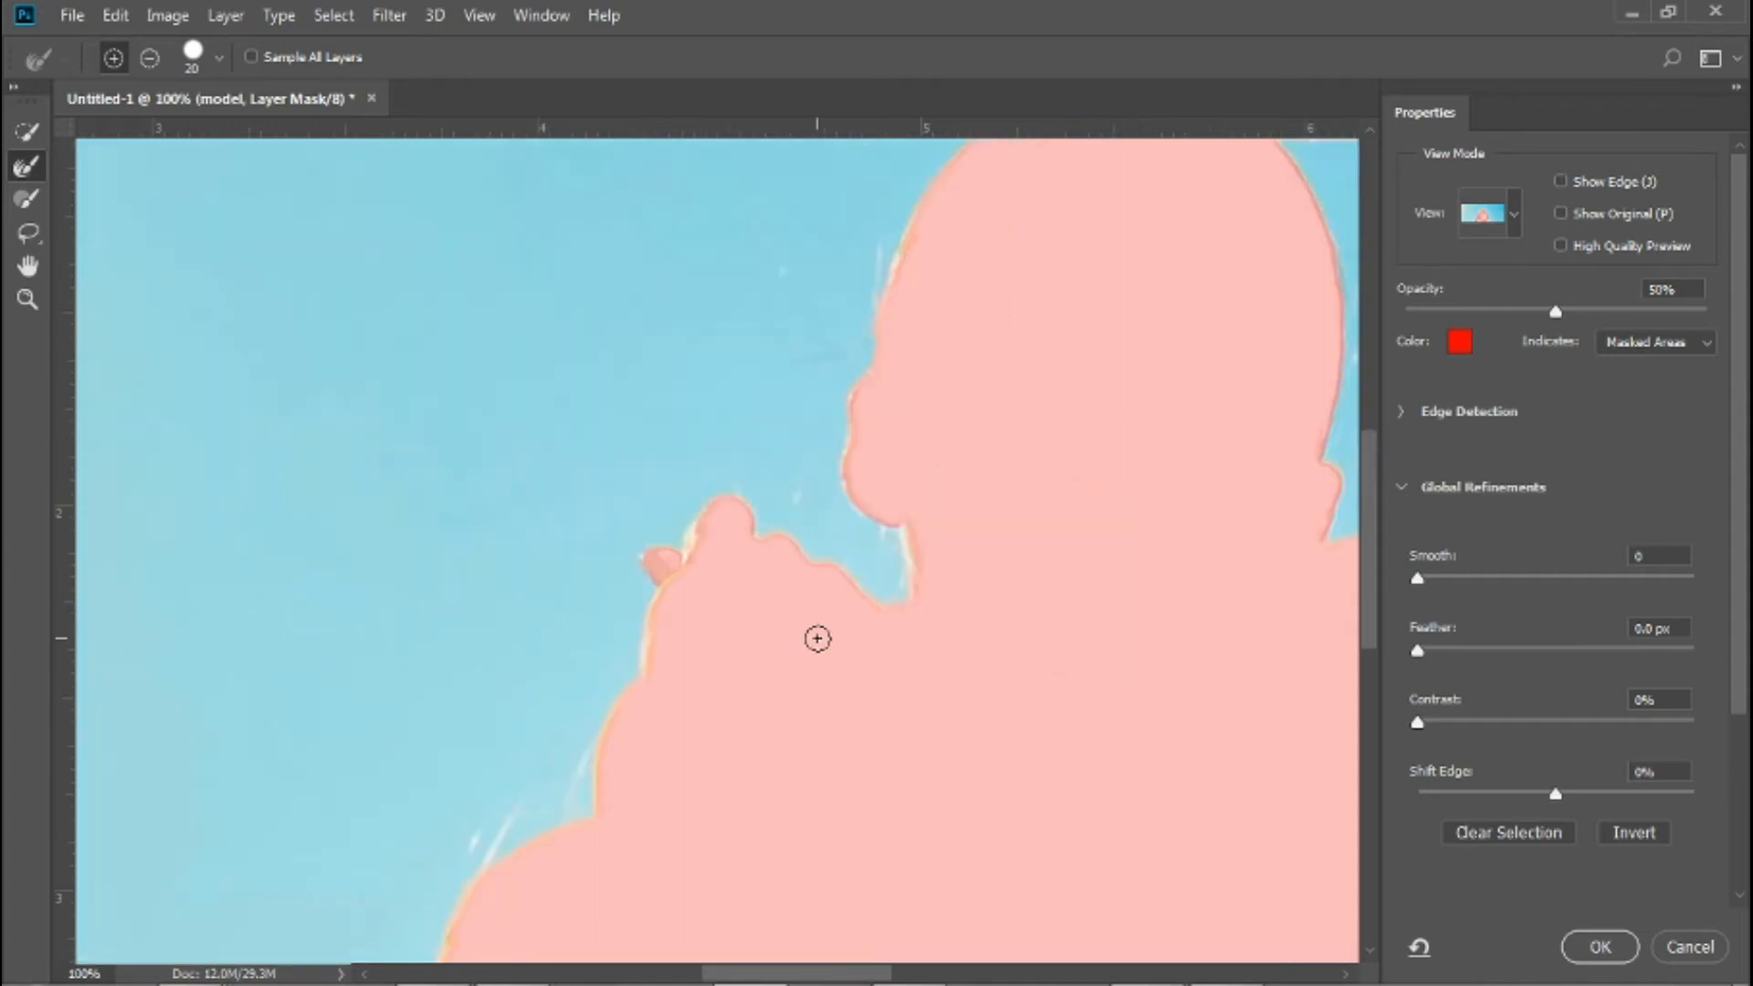
{"action": "key", "text": "space"}
{"action": "left_click_drag", "start_coordinate": [532, 646], "coordinate": [546, 575]}
{"action": "left_click_drag", "start_coordinate": [566, 726], "coordinate": [439, 388]}
{"action": "left_click_drag", "start_coordinate": [1229, 468], "coordinate": [604, 472]}
{"action": "left_click_drag", "start_coordinate": [598, 251], "coordinate": [833, 666]}
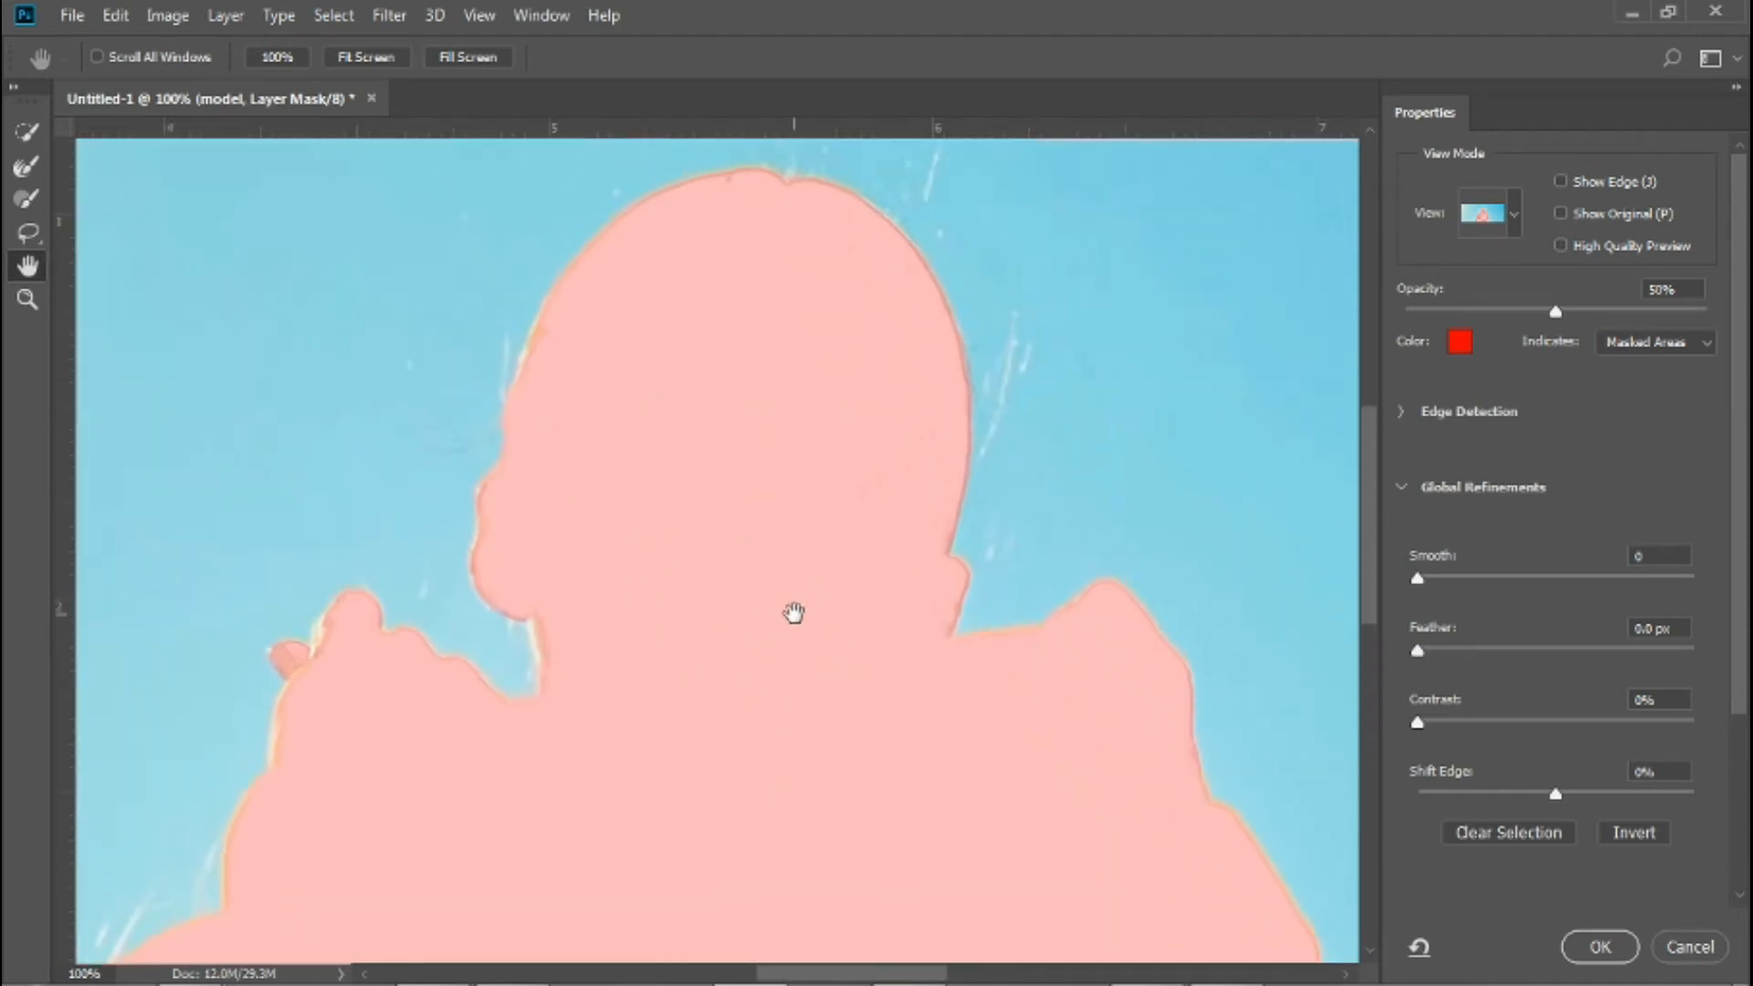
{"action": "left_click", "coordinate": [1599, 947]}
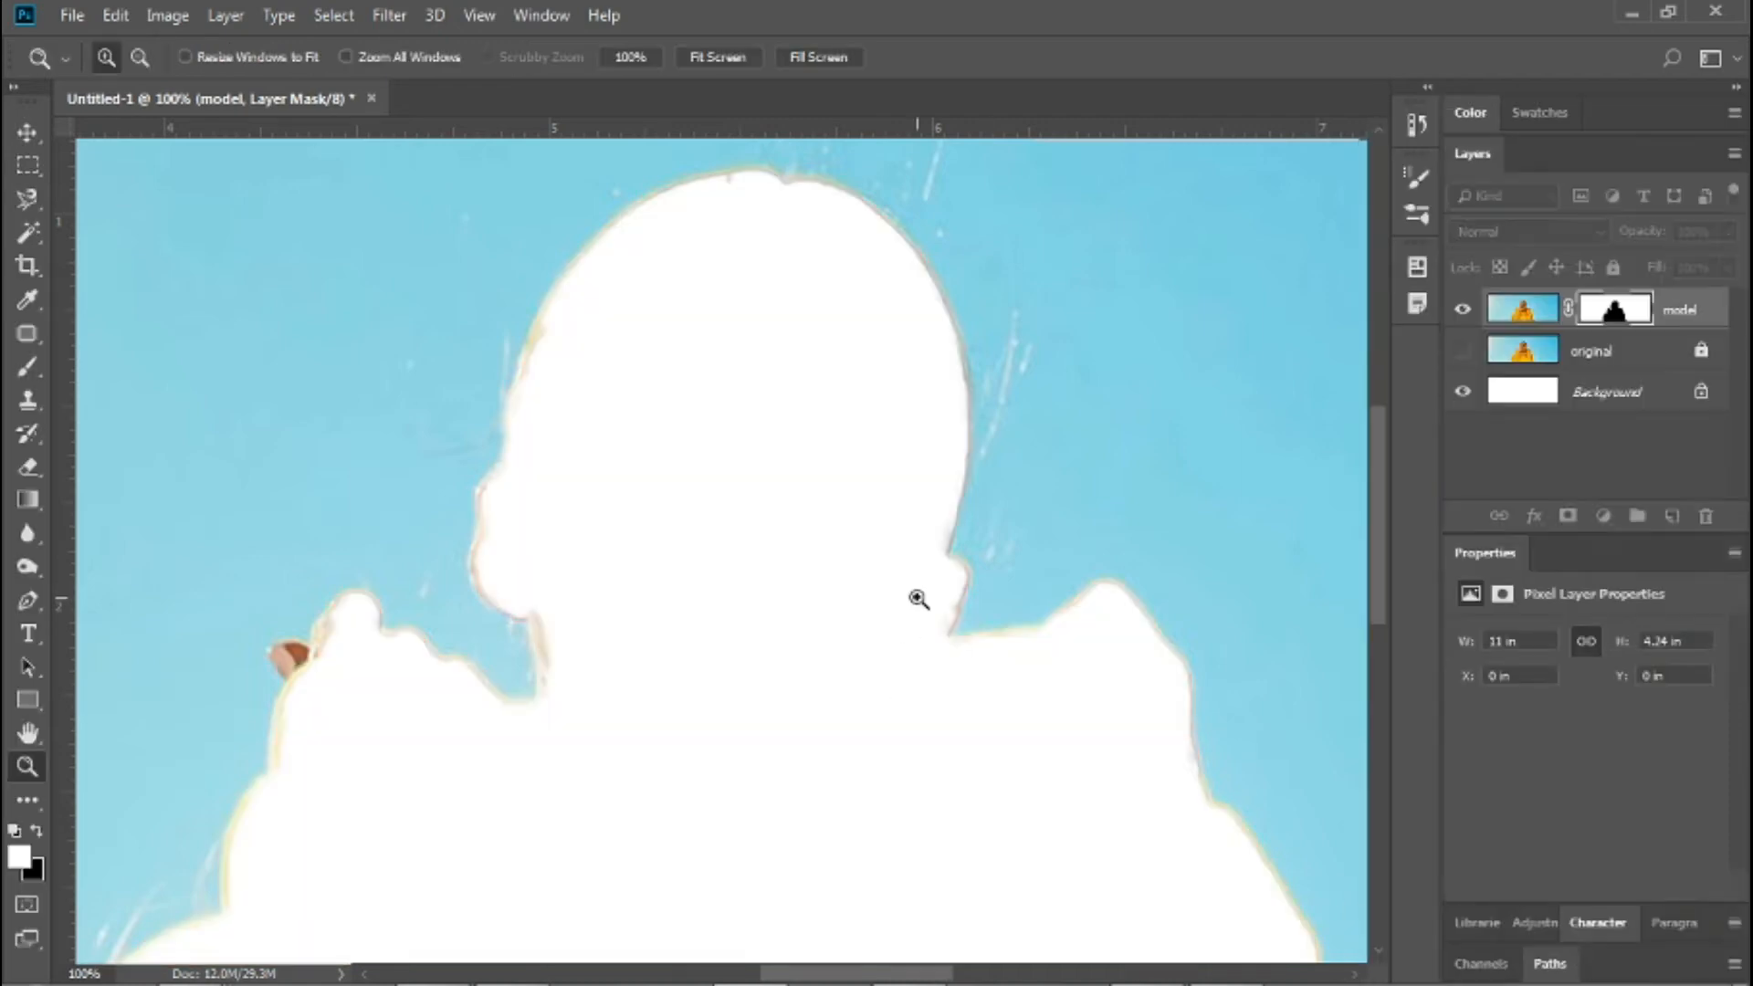
- Invert the model layer's mask so the woman is kept and the sky is hidden
{"action": "left_click", "coordinate": [825, 635], "text": "alt"}
{"action": "scroll", "coordinate": [826, 631], "scroll_direction": "down", "scroll_amount": 2}
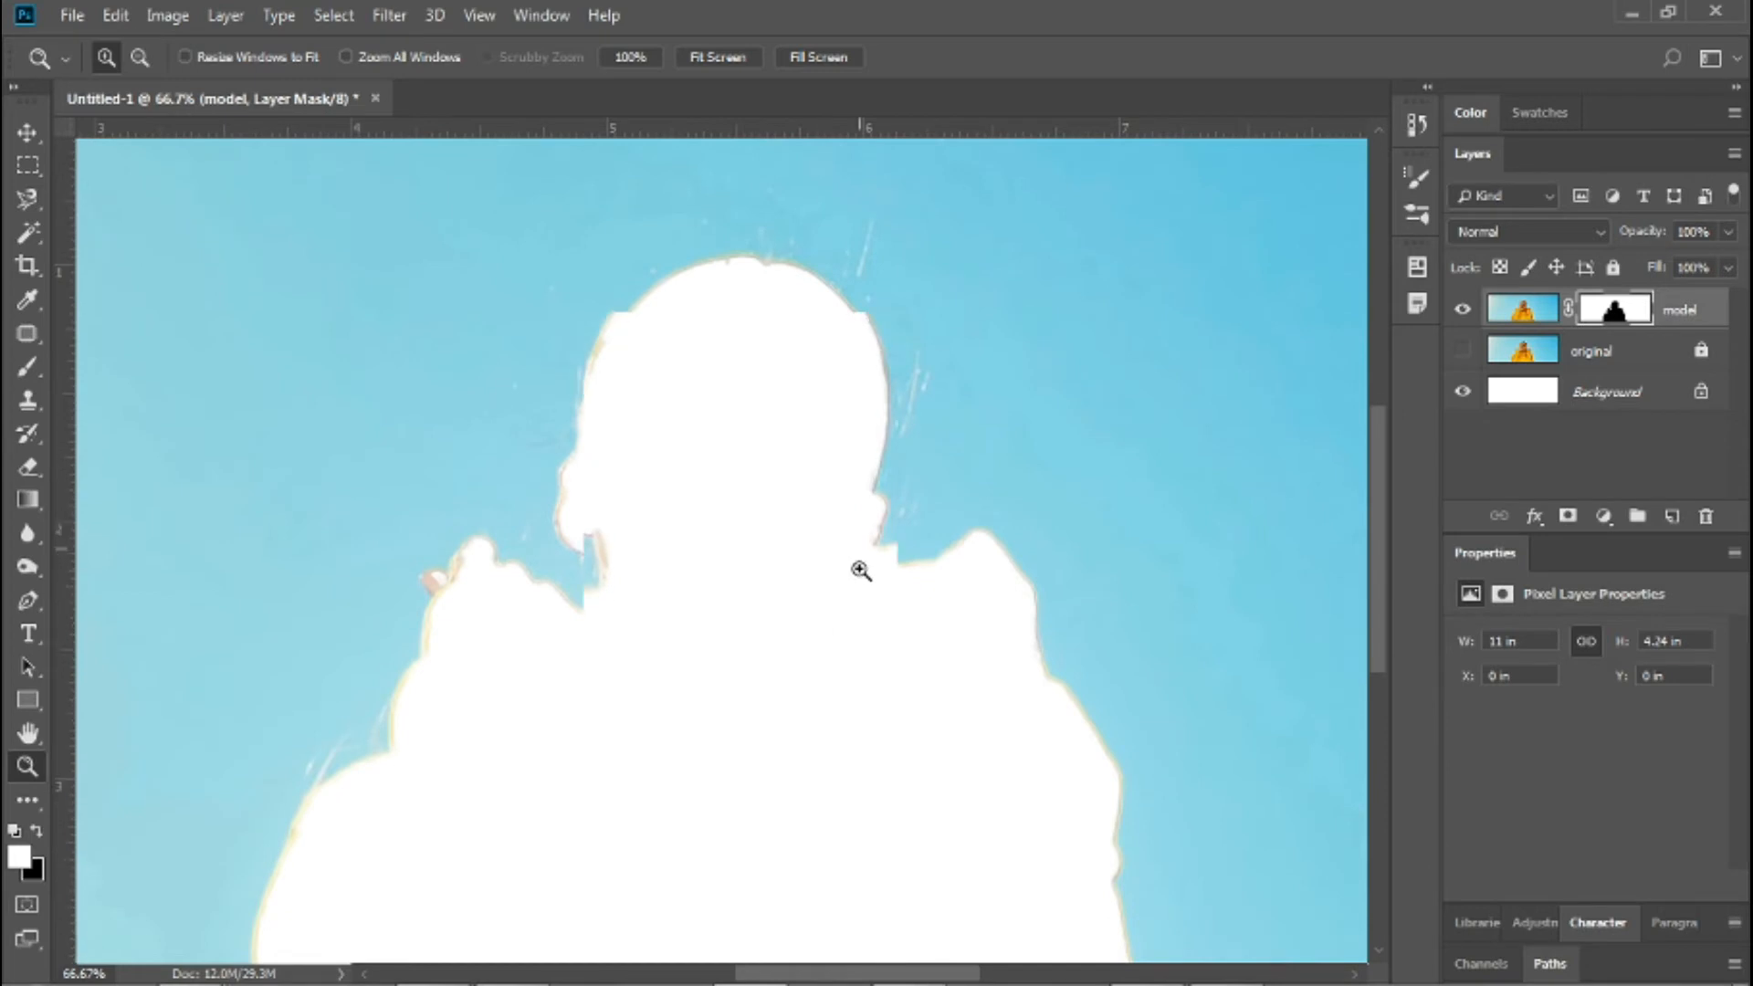
{"action": "scroll", "coordinate": [867, 562], "scroll_direction": "down", "scroll_amount": 1}
{"action": "left_click", "coordinate": [872, 522], "text": "alt"}
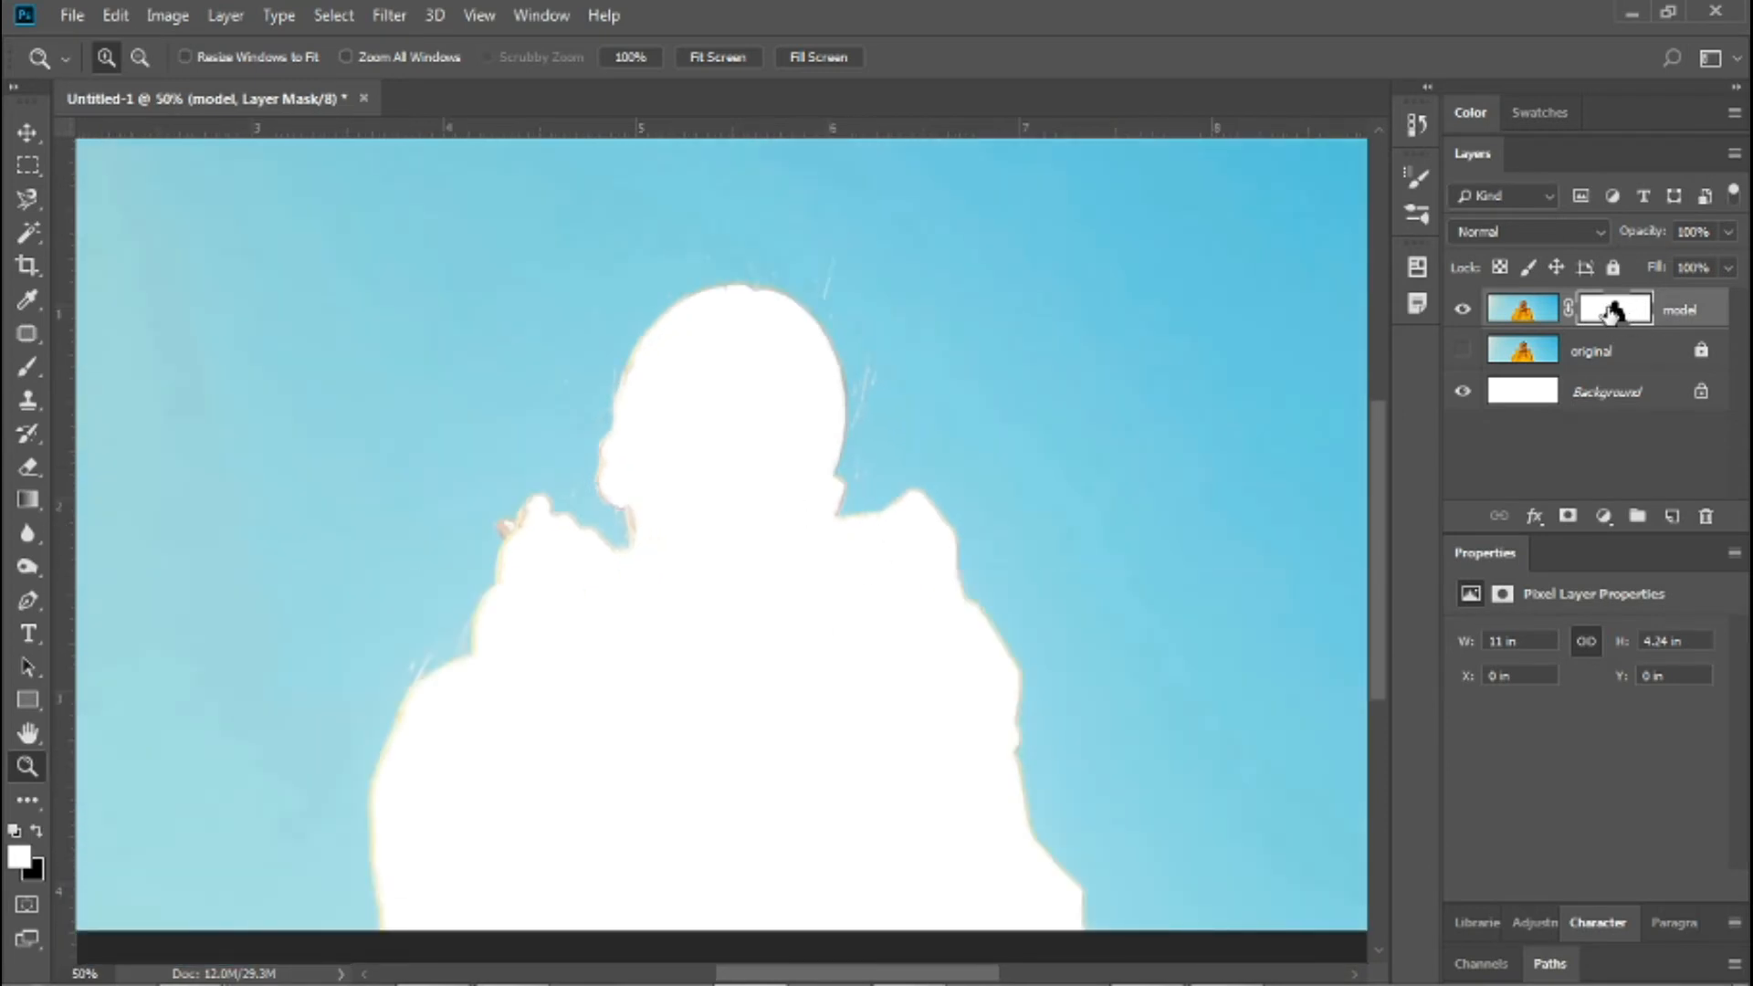
{"action": "left_click", "coordinate": [1613, 314]}
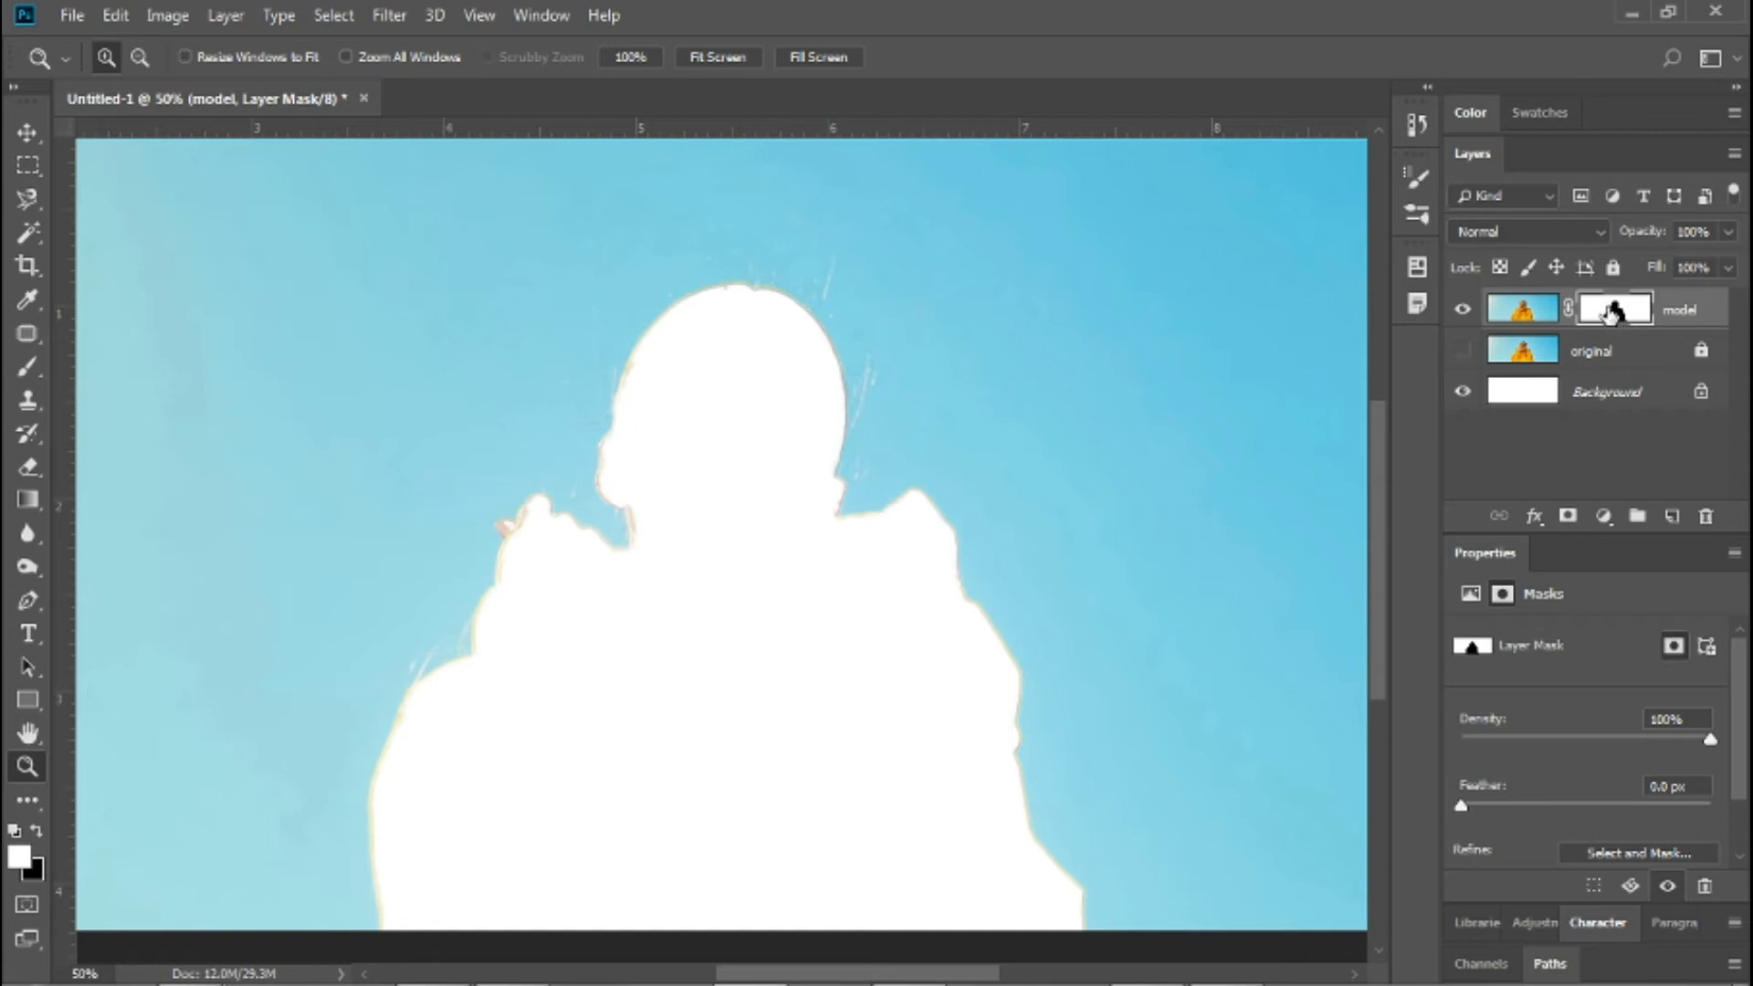
{"action": "key", "text": "ctrl+i"}
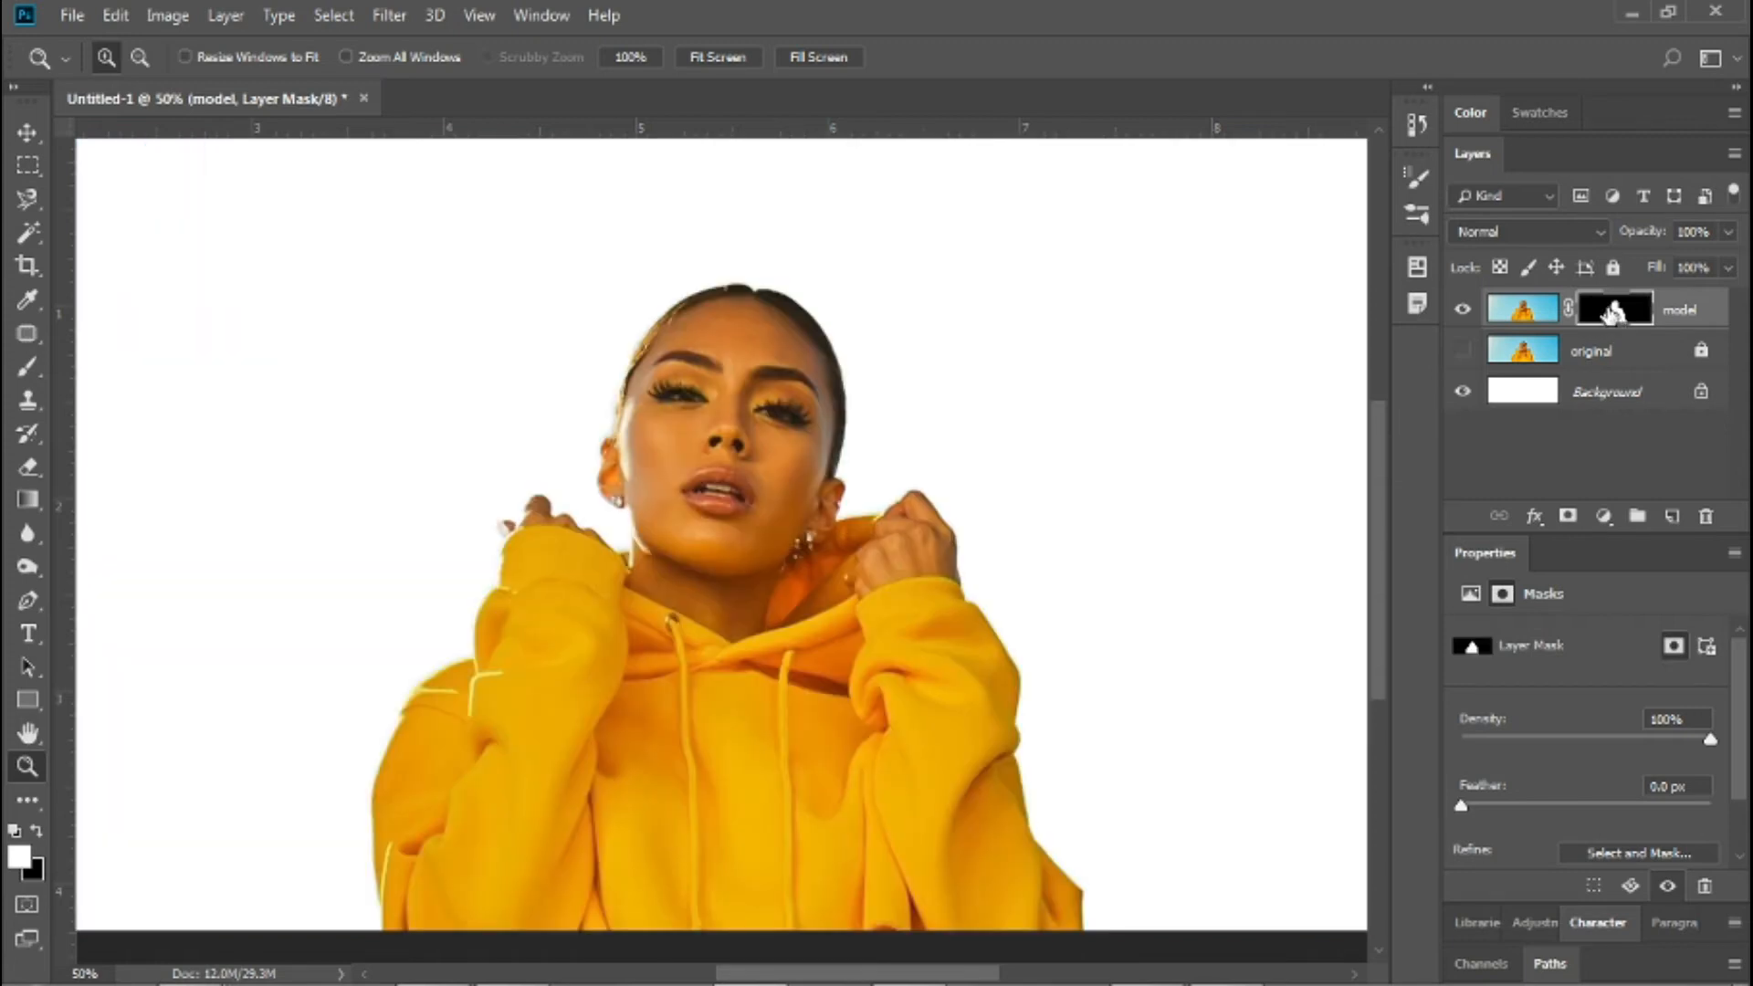
{"action": "left_click", "coordinate": [862, 486], "text": "alt"}
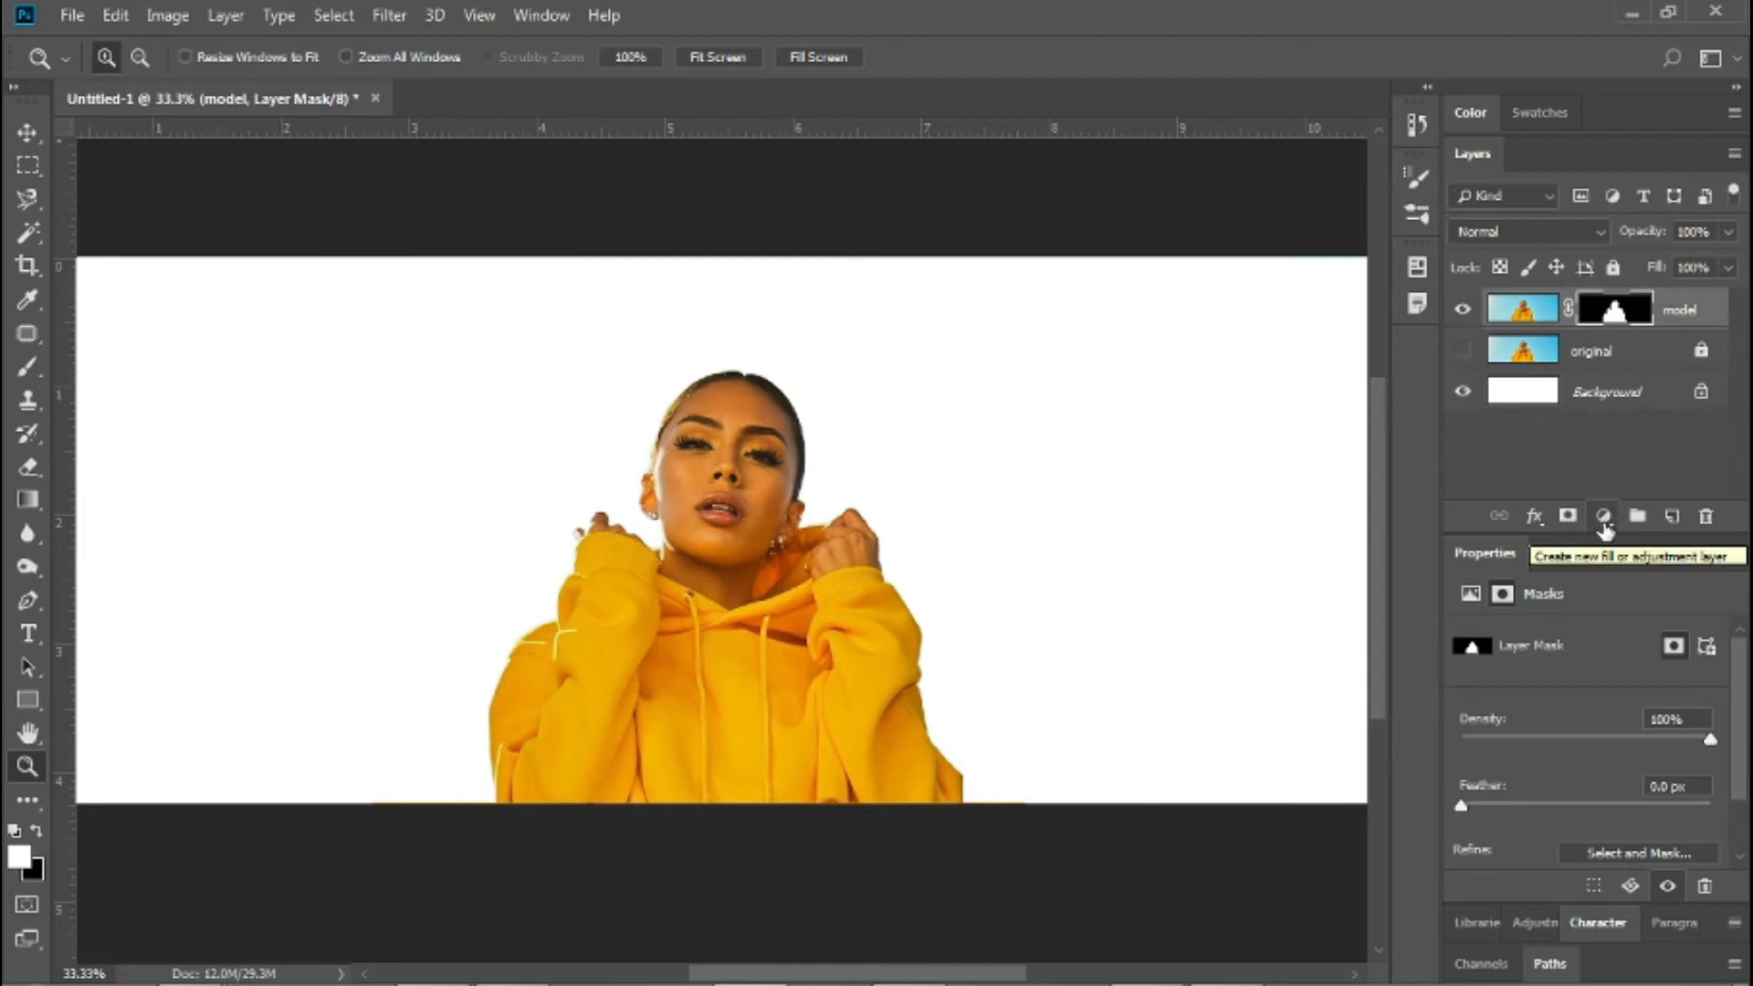
- Add a Solid Color fill layer in bright green, hex 00ee00
{"action": "left_click", "coordinate": [1615, 468]}
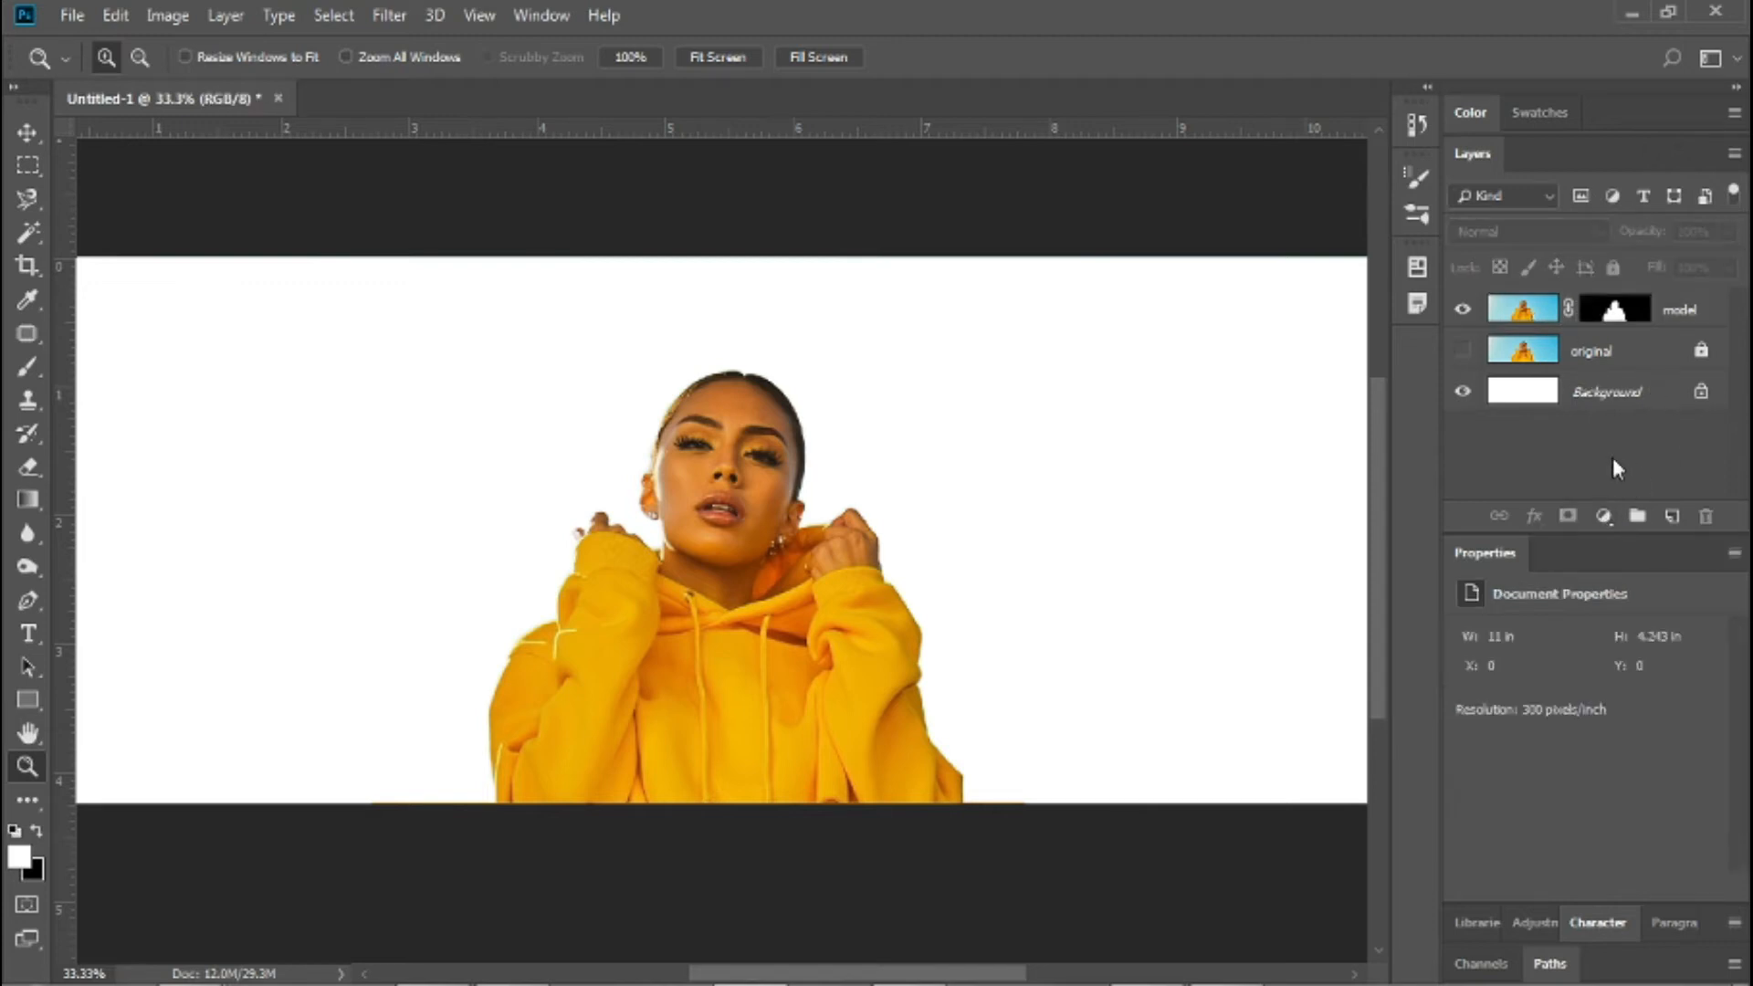
{"action": "left_click", "coordinate": [1614, 530]}
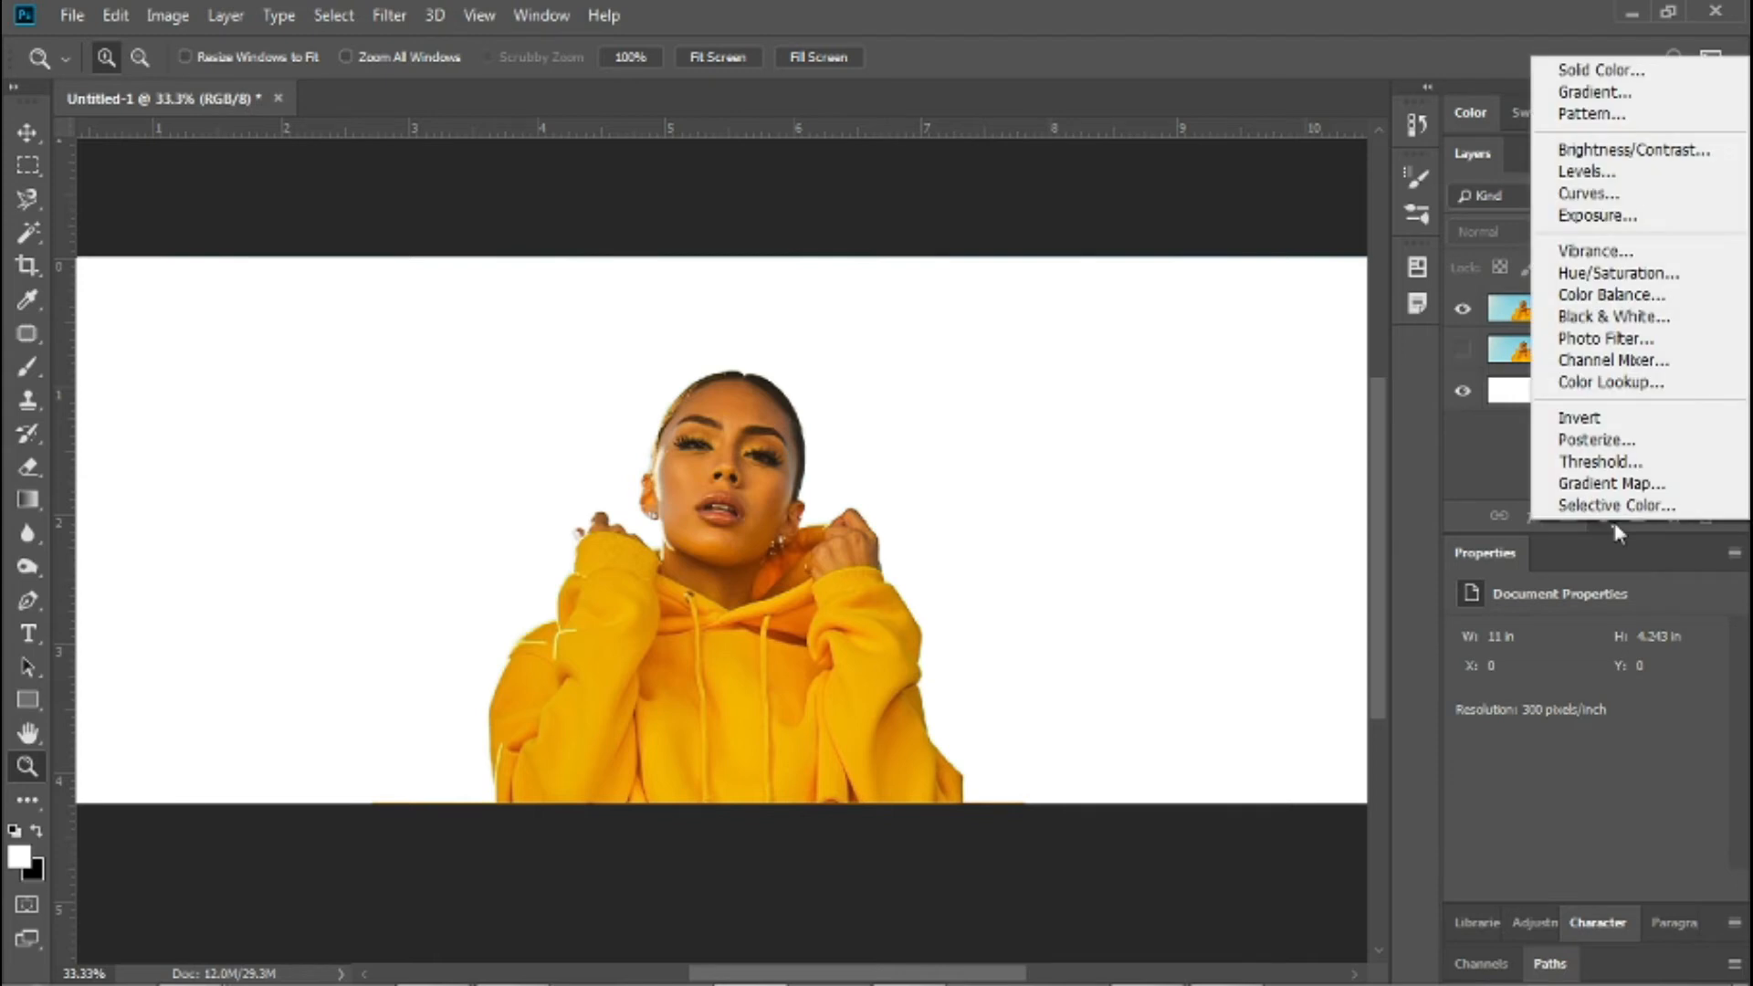
{"action": "left_click", "coordinate": [1598, 66]}
{"action": "mouse_move", "coordinate": [1252, 390]}
{"action": "left_mouse_down"}
{"action": "mouse_move", "coordinate": [1111, 387]}
{"action": "mouse_move", "coordinate": [1070, 426]}
{"action": "mouse_move", "coordinate": [1049, 336]}
{"action": "mouse_move", "coordinate": [1058, 322]}
{"action": "mouse_move", "coordinate": [1109, 343]}
{"action": "mouse_move", "coordinate": [1054, 343]}
{"action": "mouse_move", "coordinate": [1074, 339]}
{"action": "left_mouse_up"}
{"action": "left_click", "coordinate": [1354, 321]}
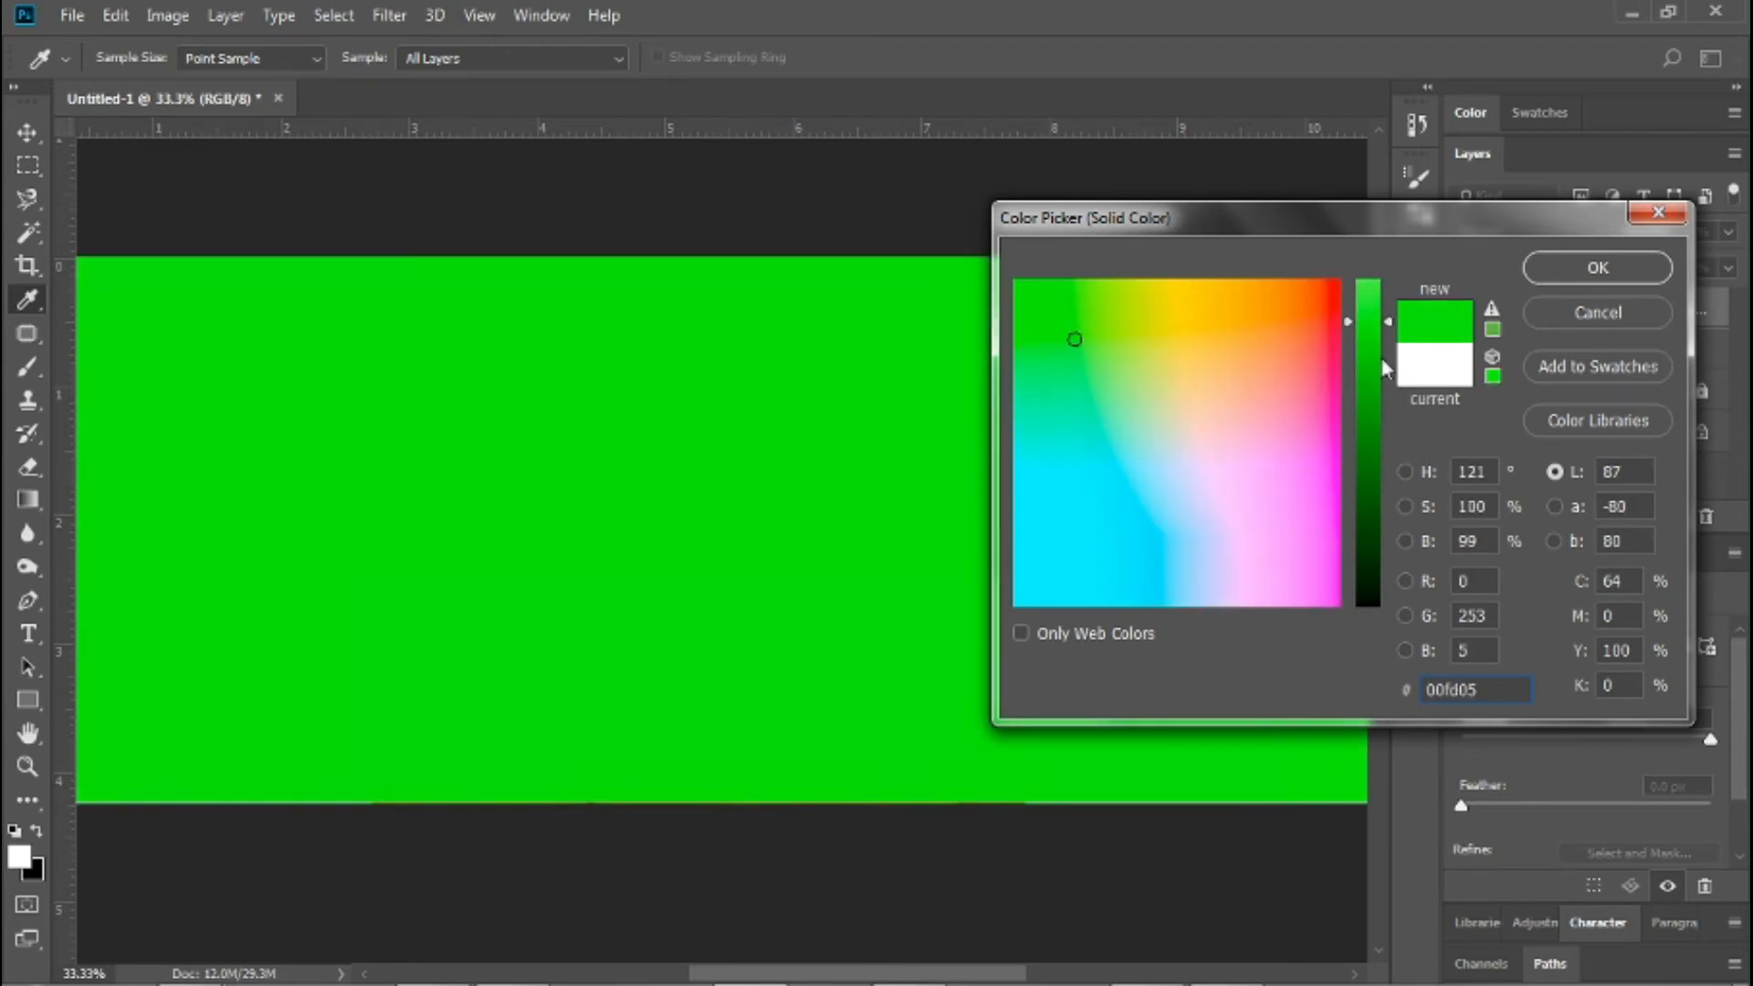
{"action": "left_click_drag", "start_coordinate": [1380, 328], "coordinate": [1380, 342]}
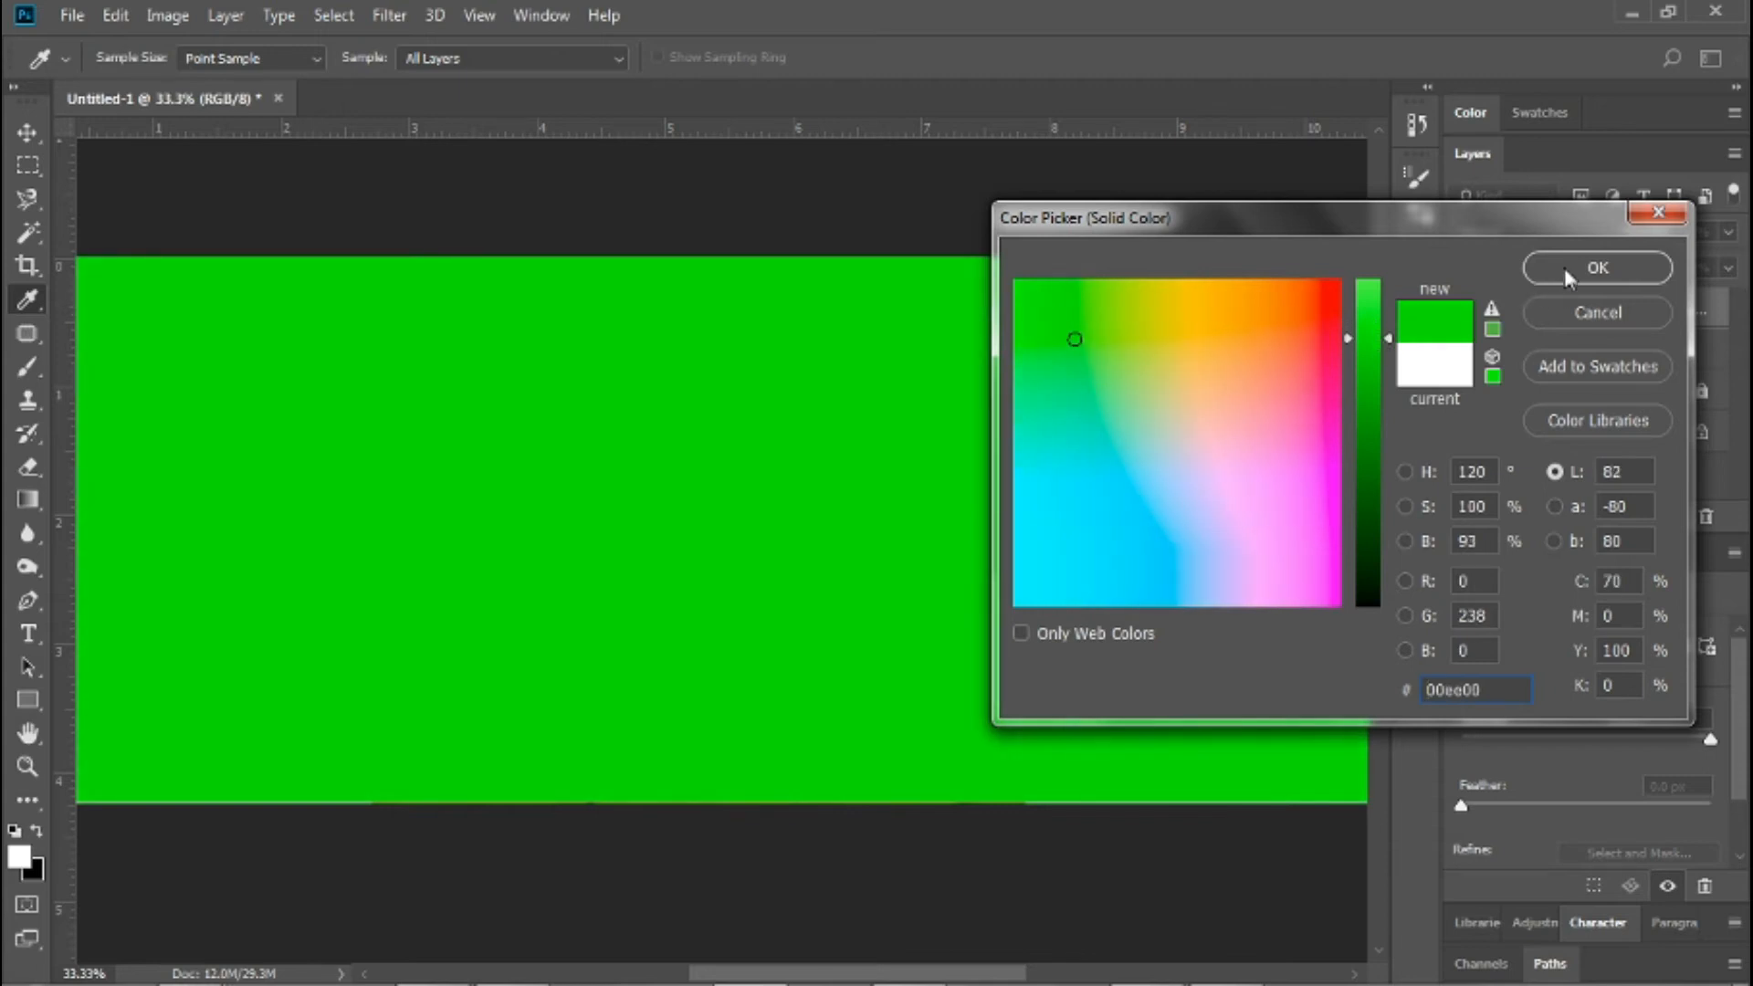
{"action": "left_click", "coordinate": [1568, 274]}
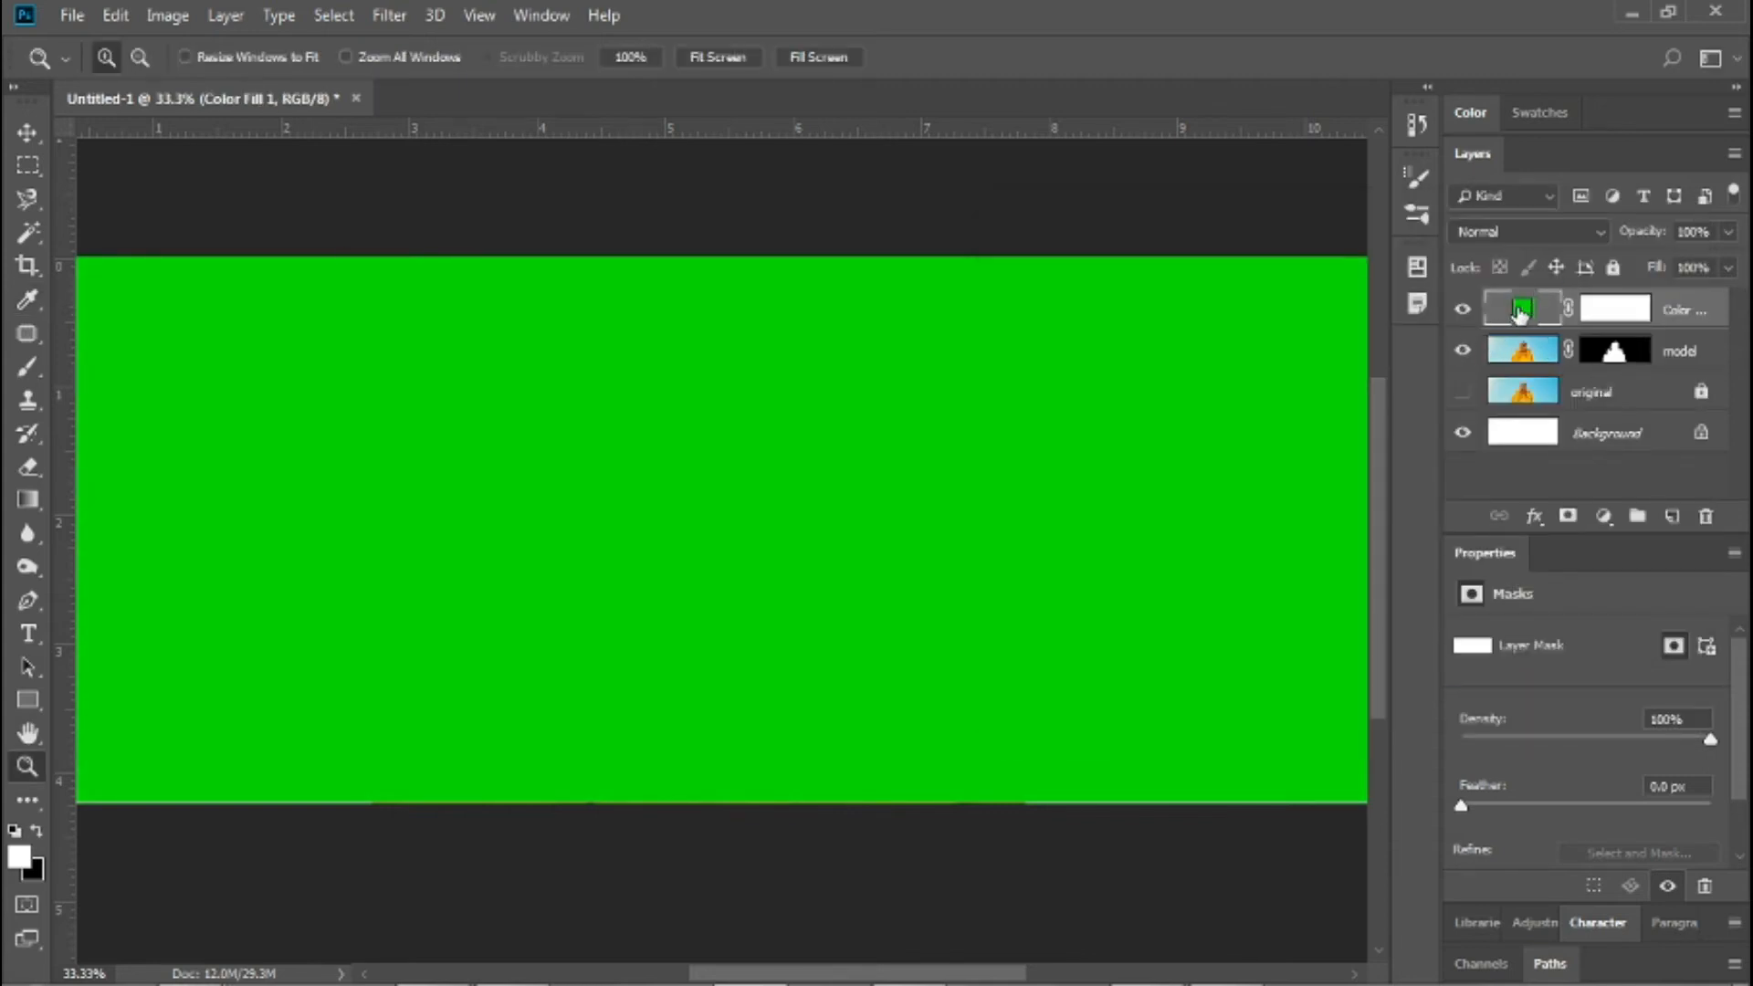
- Place the green fill layer directly beneath the model layer and make the model layer active
{"action": "left_click_drag", "start_coordinate": [1519, 313], "coordinate": [1526, 370]}
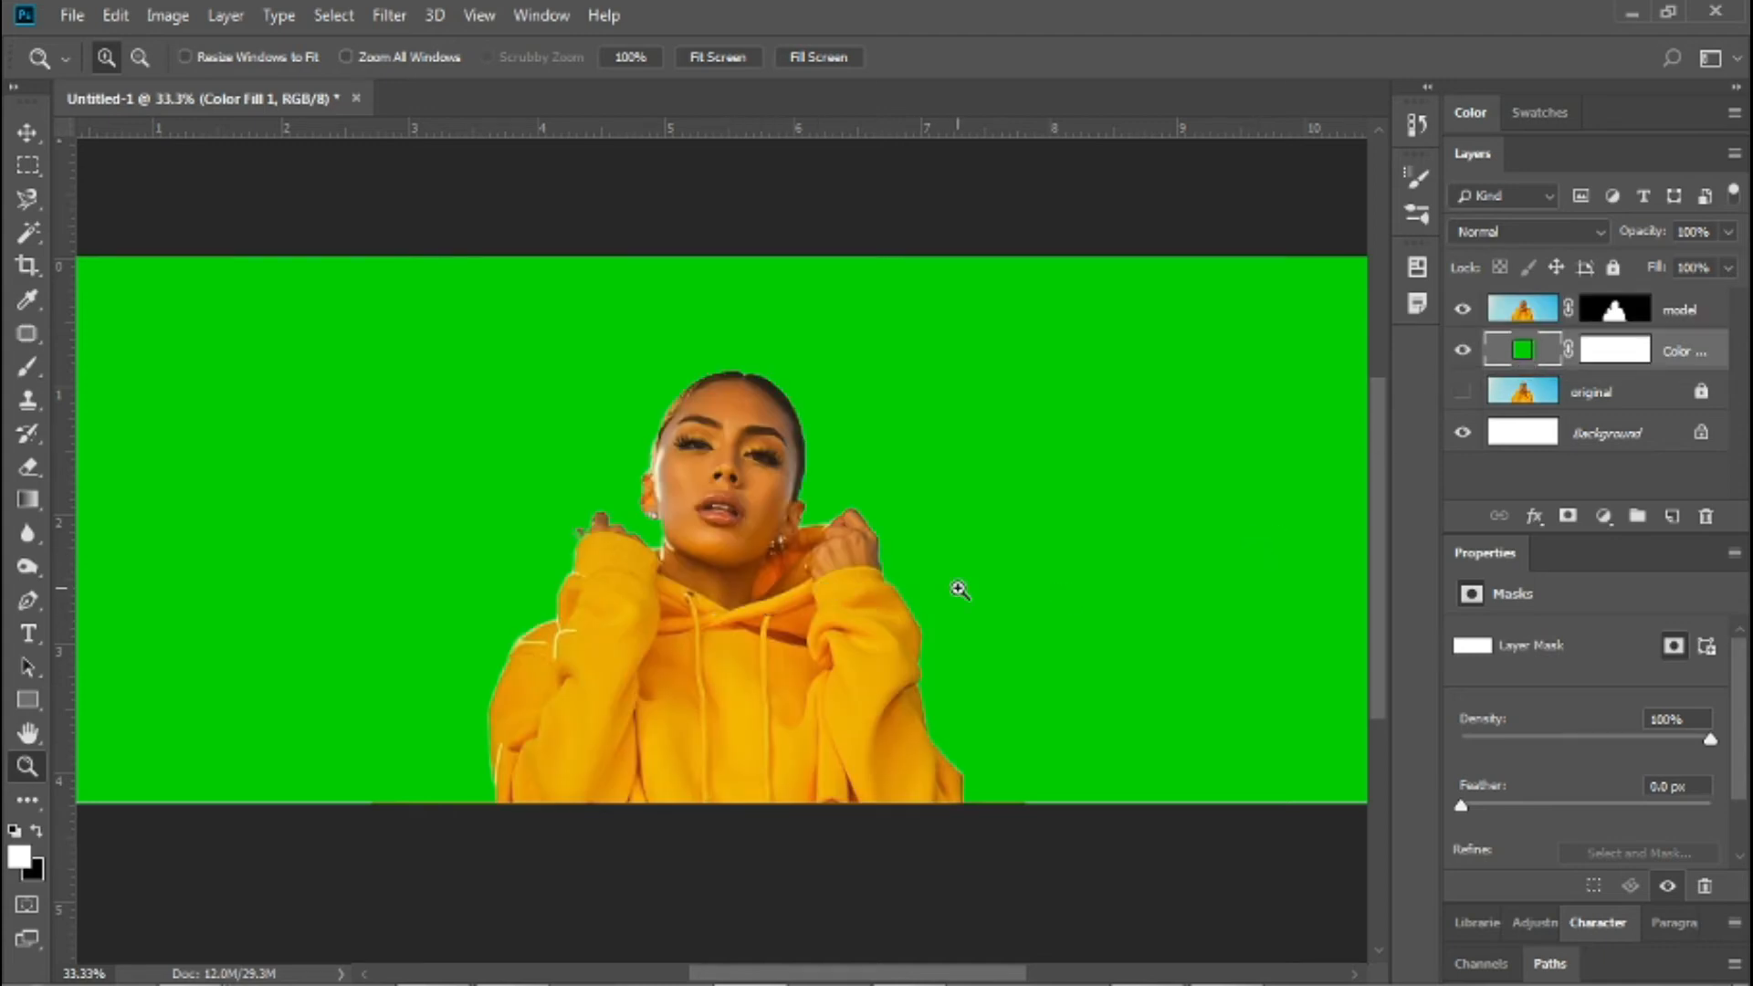
{"action": "left_click", "coordinate": [1522, 312]}
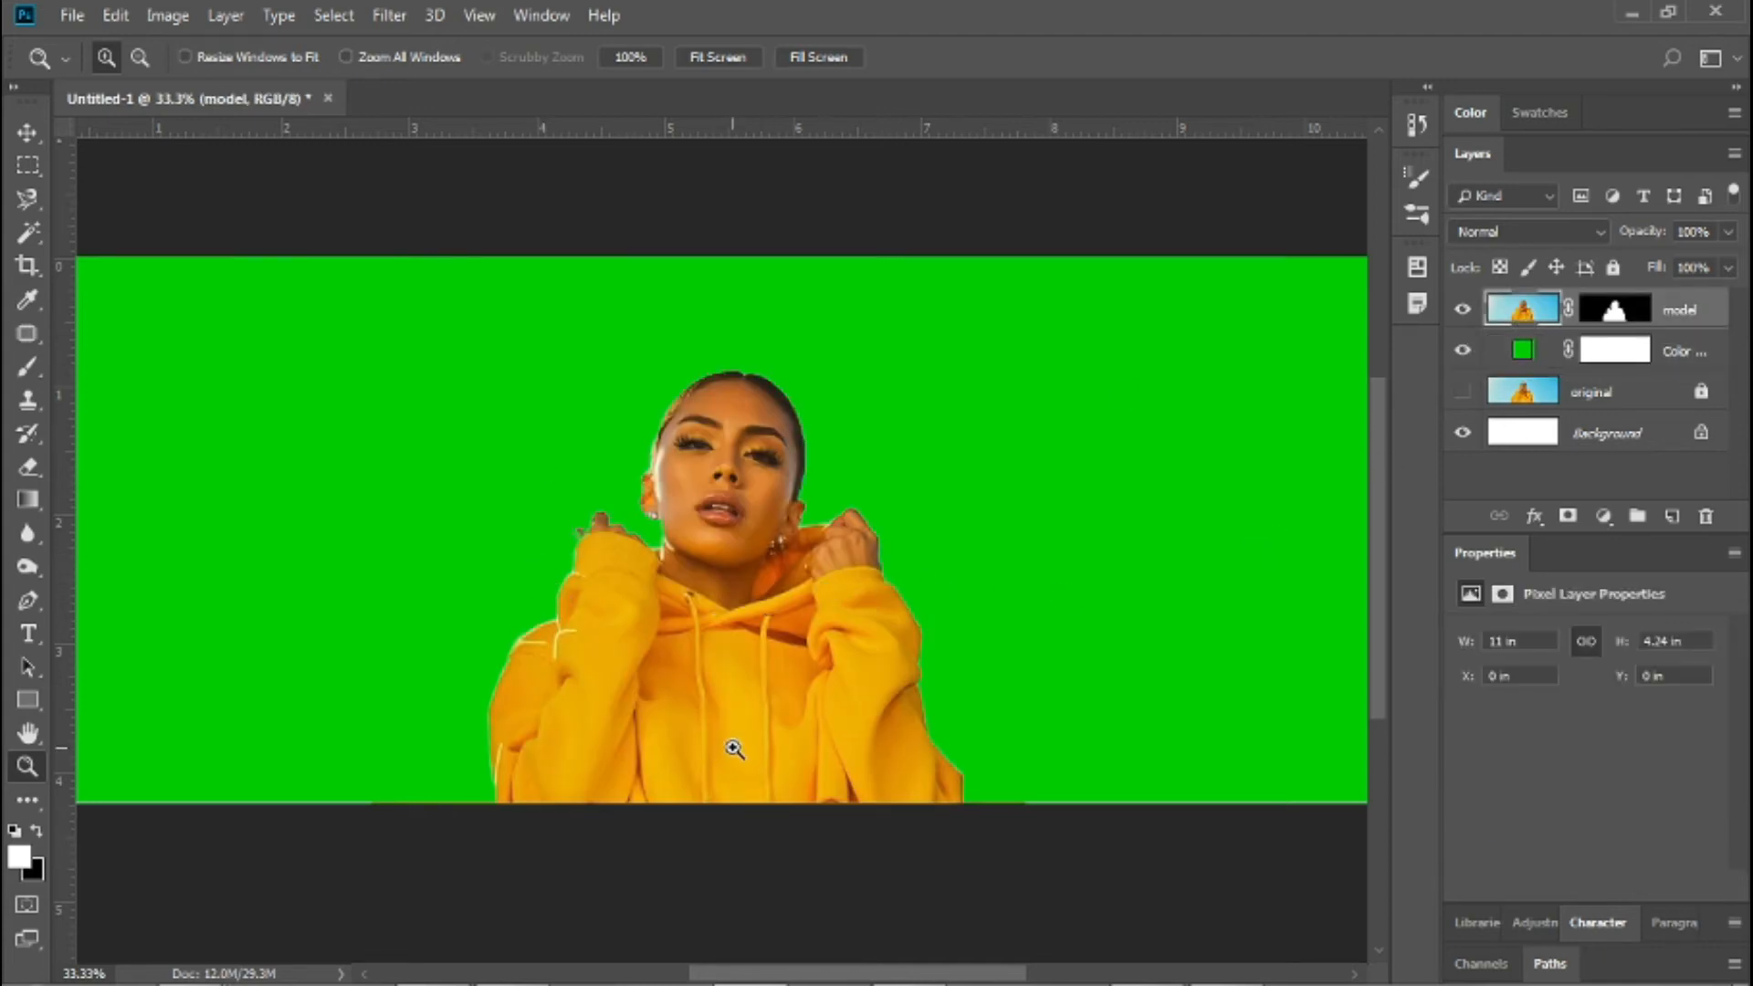
{"action": "key", "text": "v"}
{"action": "left_click_drag", "start_coordinate": [741, 751], "coordinate": [781, 689]}
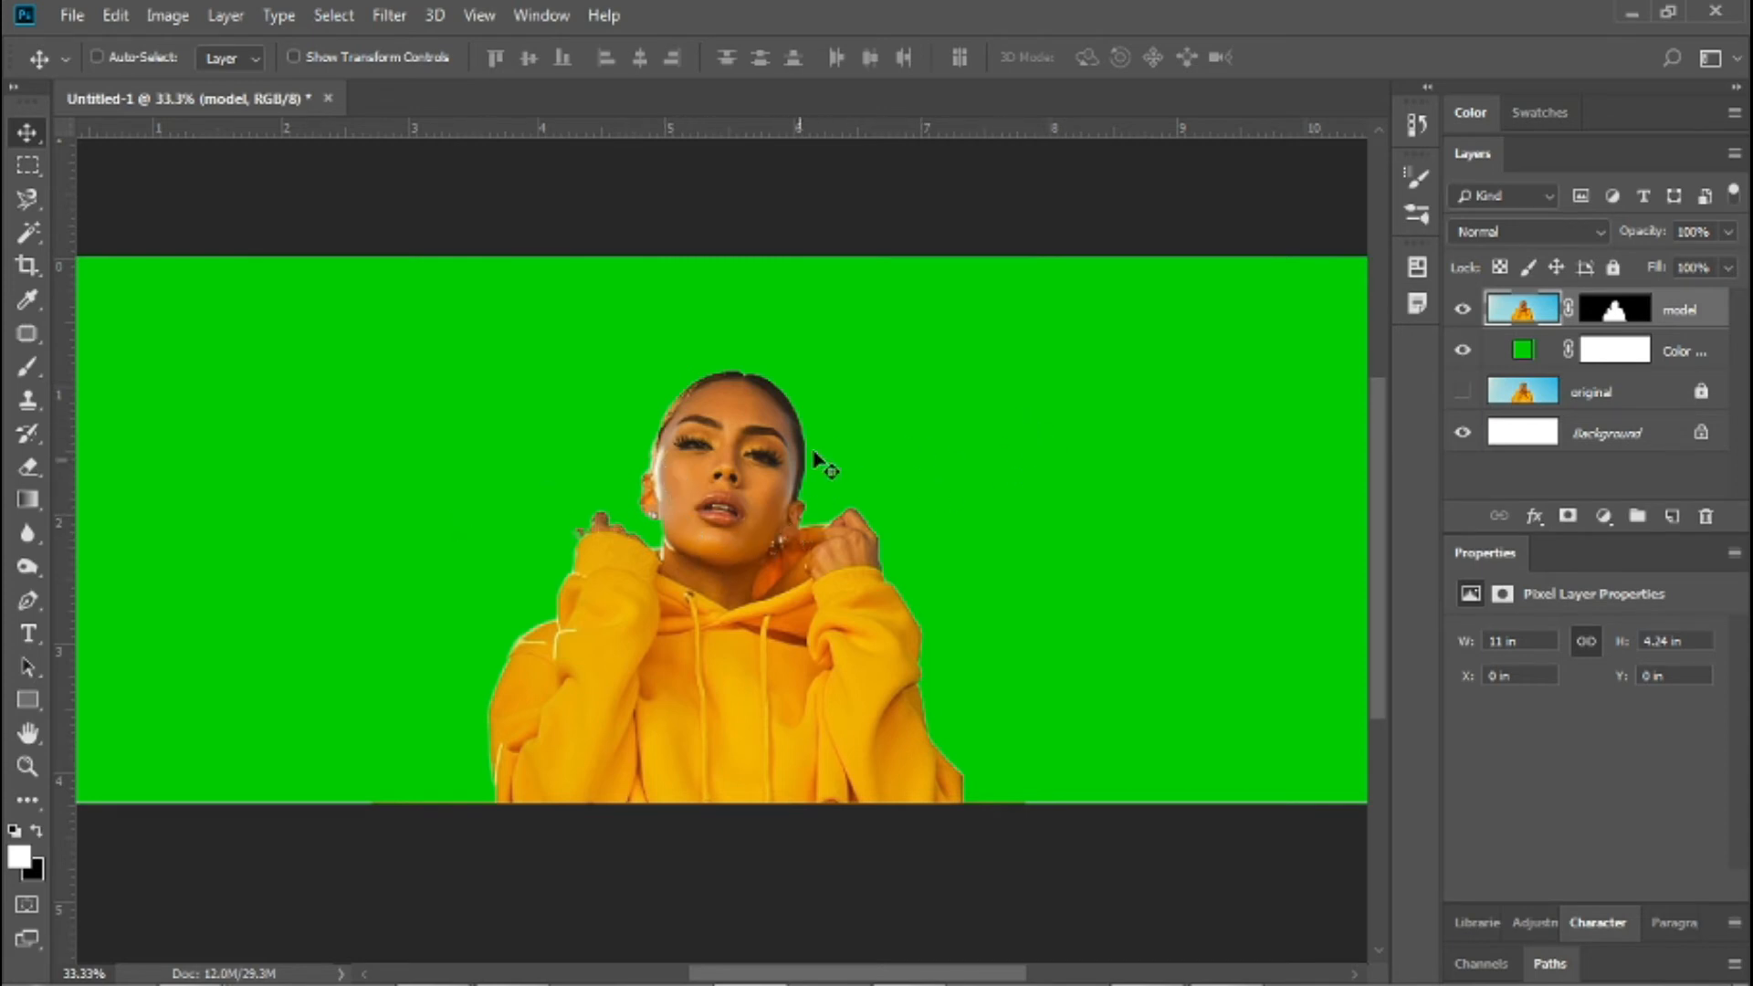
- Reopen Select and Mask on the model layer and refine the edges at the neck, raised sleeve and shoulder with the Refine Edge Brush
{"action": "left_click", "coordinate": [330, 16]}
{"action": "left_click", "coordinate": [408, 356]}
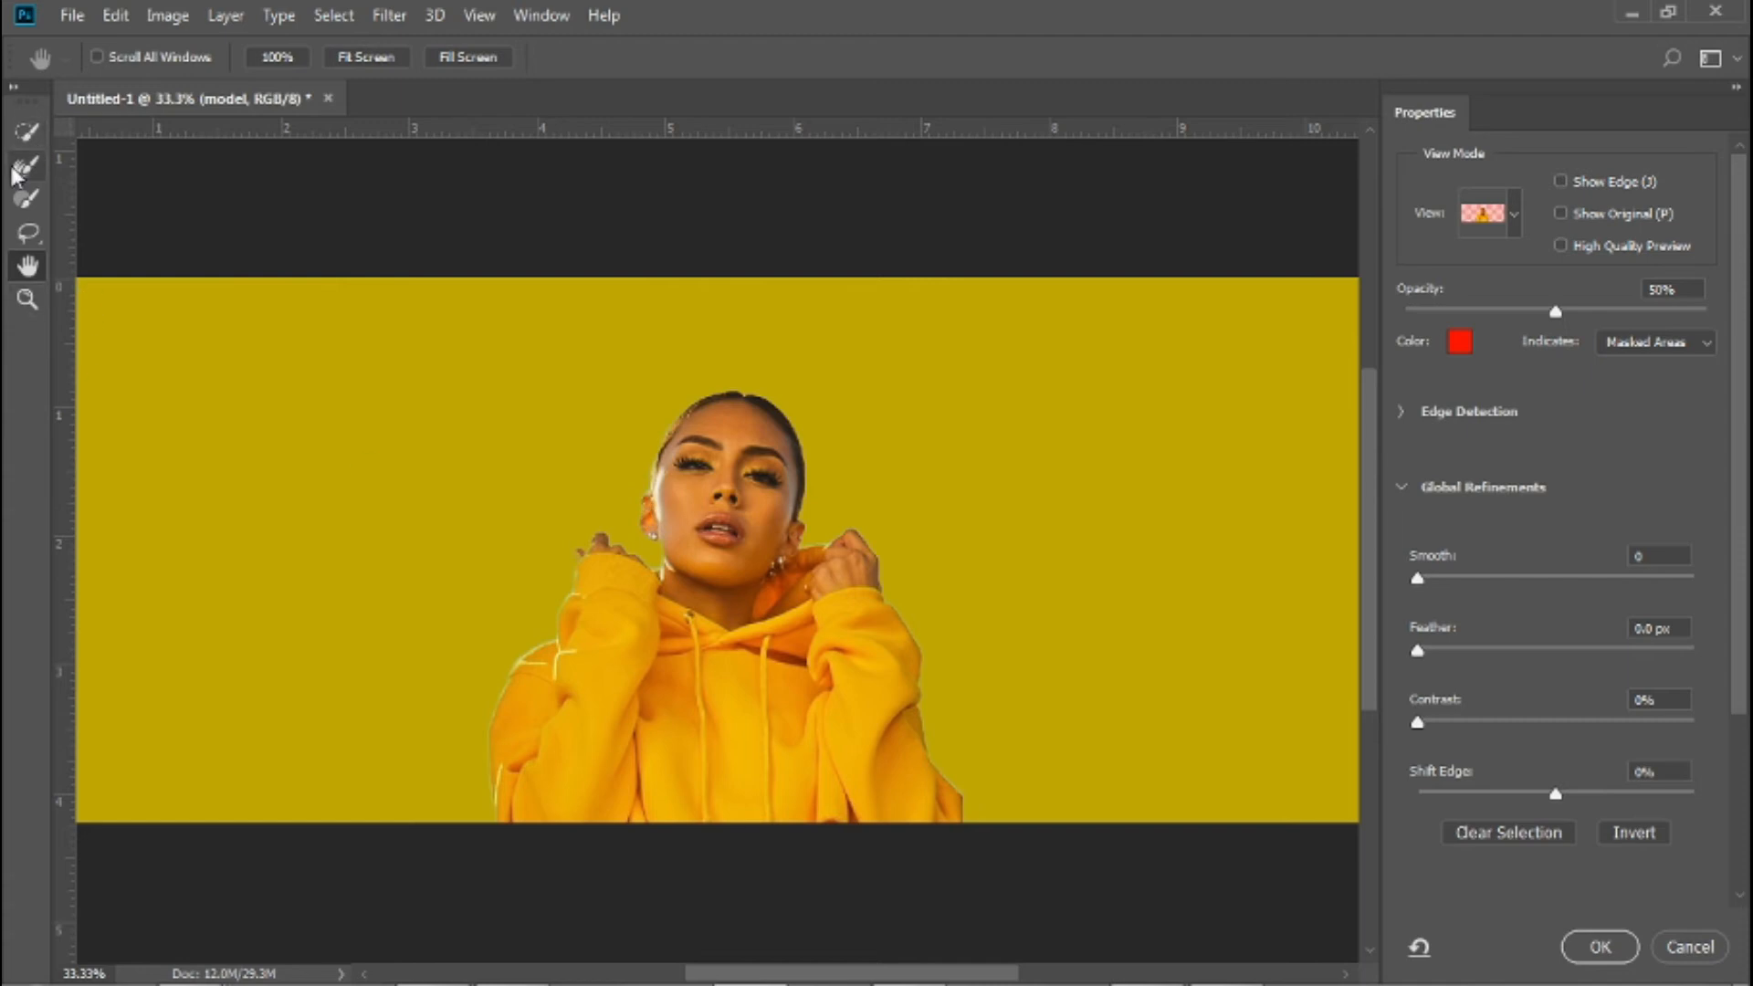
{"action": "left_click", "coordinate": [22, 169]}
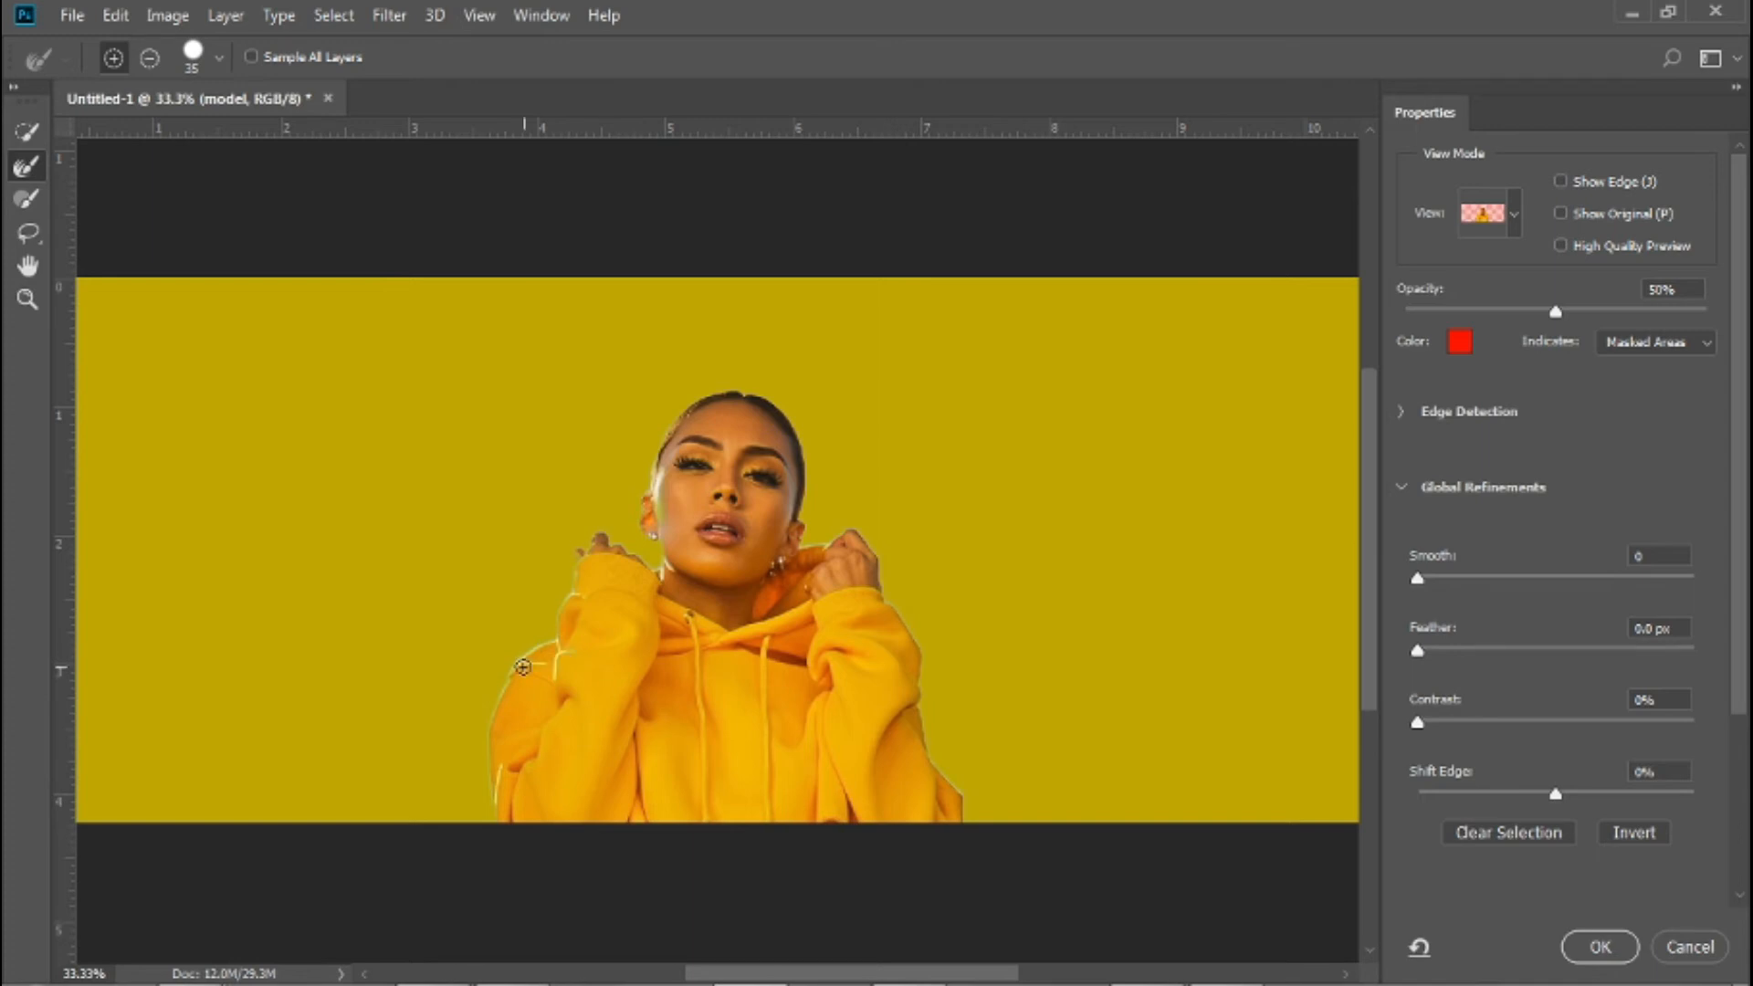
{"action": "key", "text": "z"}
{"action": "left_click", "coordinate": [575, 649]}
{"action": "left_click", "coordinate": [589, 659]}
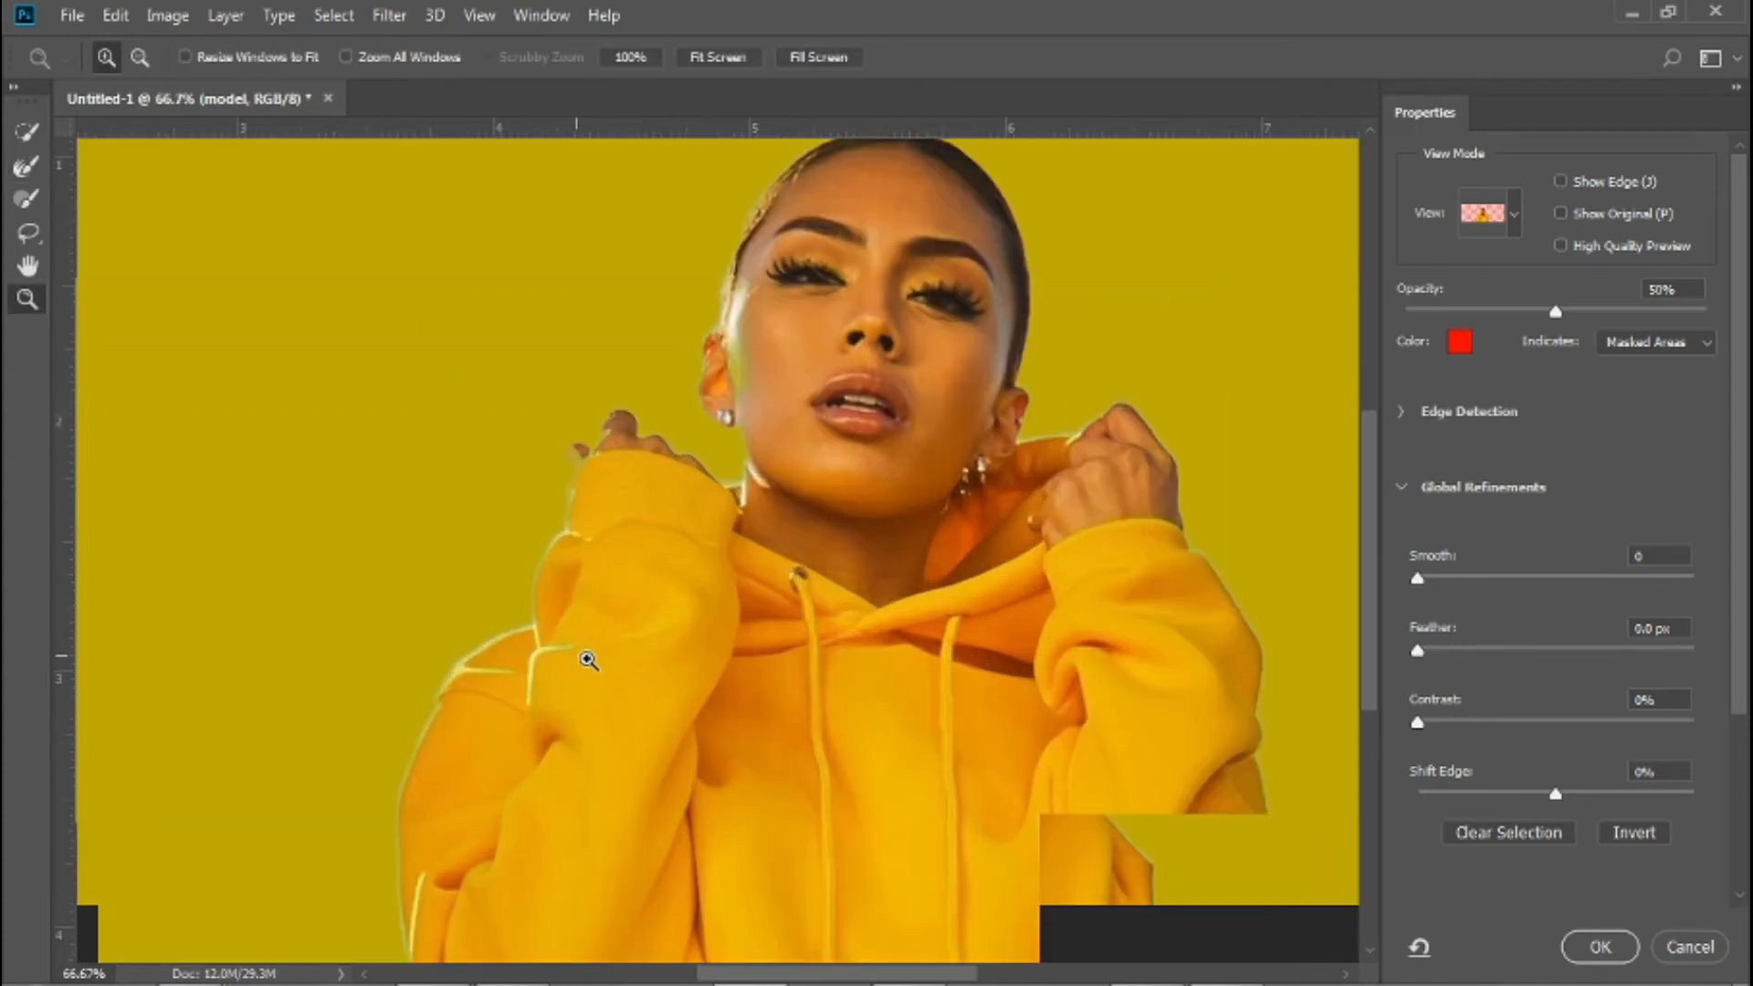
{"action": "left_click", "coordinate": [44, 167]}
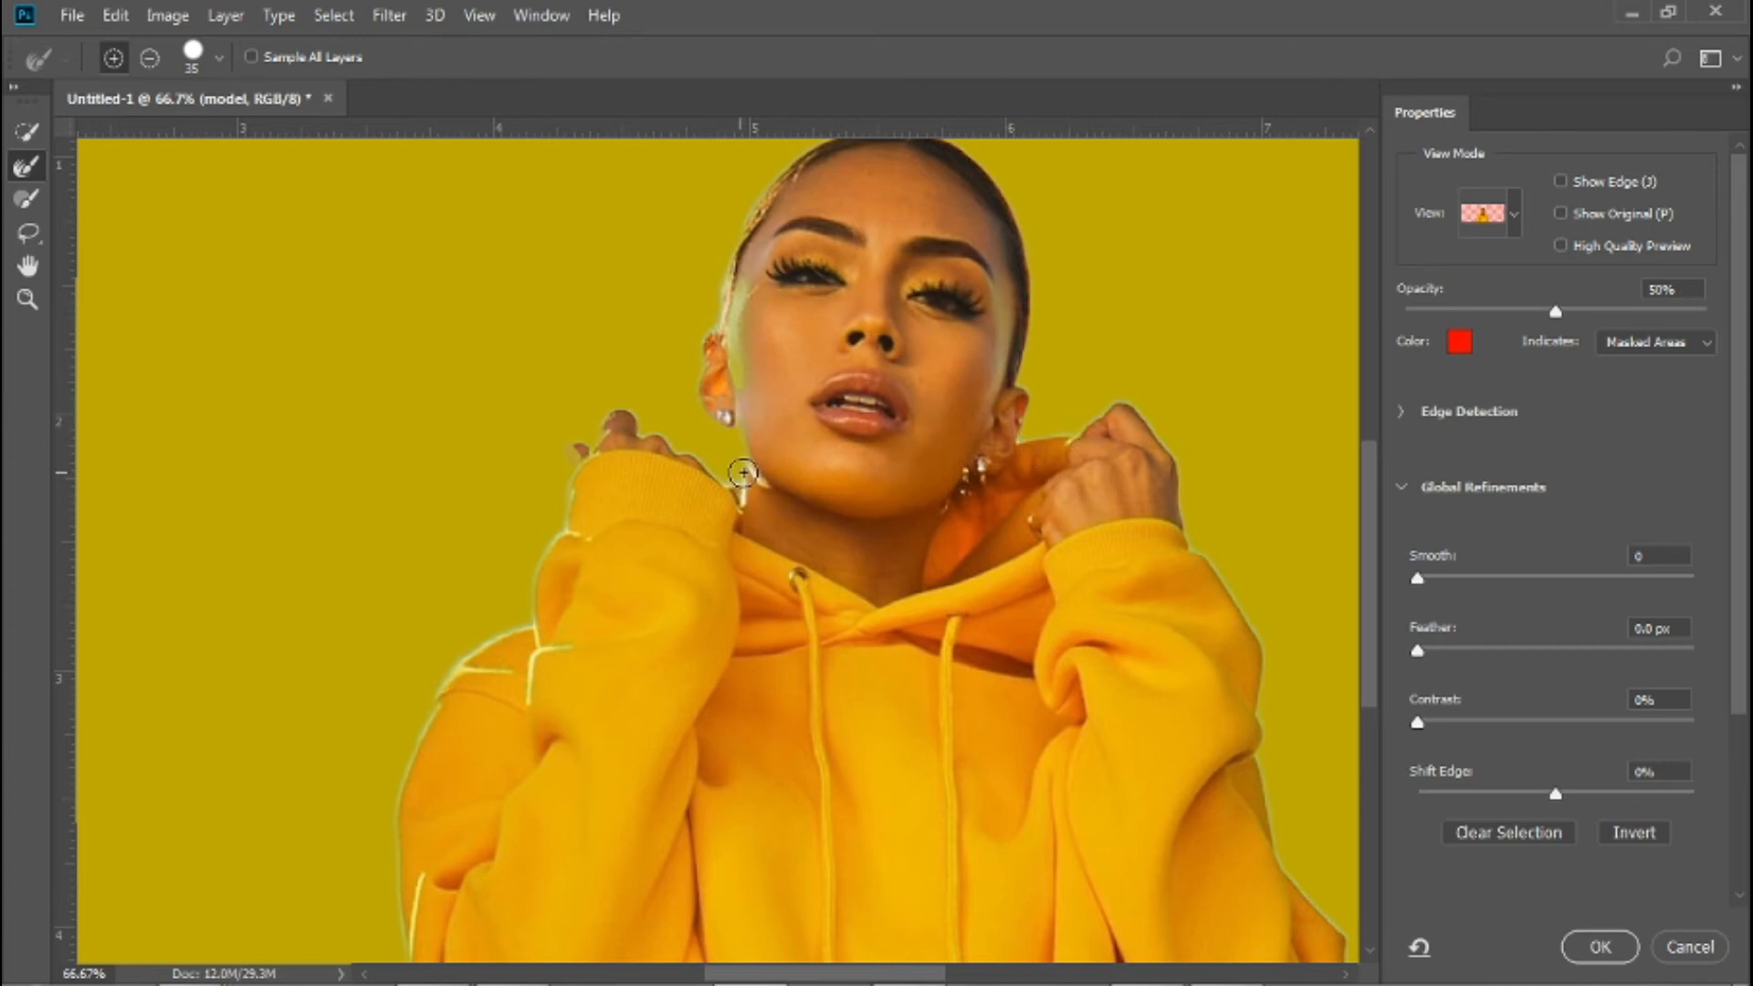
{"action": "left_click_drag", "start_coordinate": [763, 489], "coordinate": [751, 467]}
{"action": "left_click_drag", "start_coordinate": [575, 480], "coordinate": [542, 592]}
{"action": "mouse_move", "coordinate": [543, 659]}
{"action": "left_mouse_down"}
{"action": "mouse_move", "coordinate": [523, 688]}
{"action": "mouse_move", "coordinate": [517, 631]}
{"action": "mouse_move", "coordinate": [422, 690]}
{"action": "mouse_move", "coordinate": [422, 704]}
{"action": "mouse_move", "coordinate": [461, 665]}
{"action": "mouse_move", "coordinate": [403, 810]}
{"action": "left_mouse_up"}
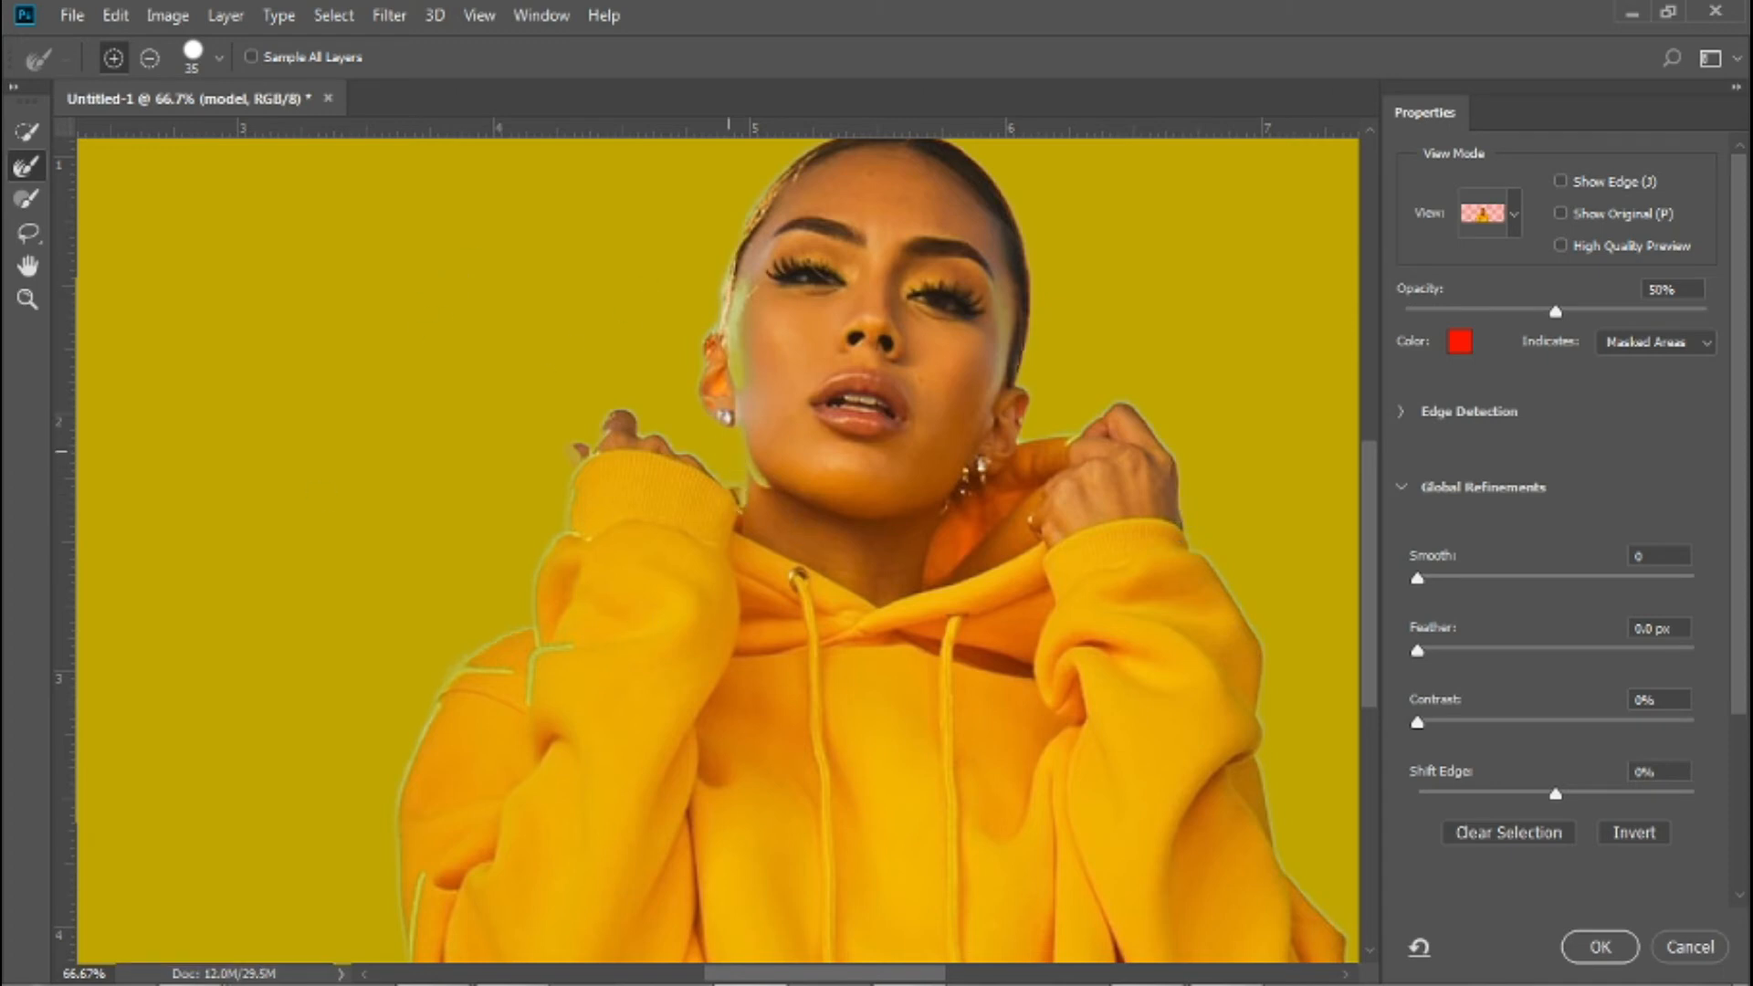
- Refine the edges around the raised hand and the nearby ear, and apply the refined mask
{"action": "mouse_move", "coordinate": [710, 468]}
{"action": "left_mouse_down"}
{"action": "mouse_move", "coordinate": [612, 459]}
{"action": "mouse_move", "coordinate": [587, 423]}
{"action": "left_mouse_up"}
{"action": "left_click_drag", "start_coordinate": [717, 315], "coordinate": [717, 332]}
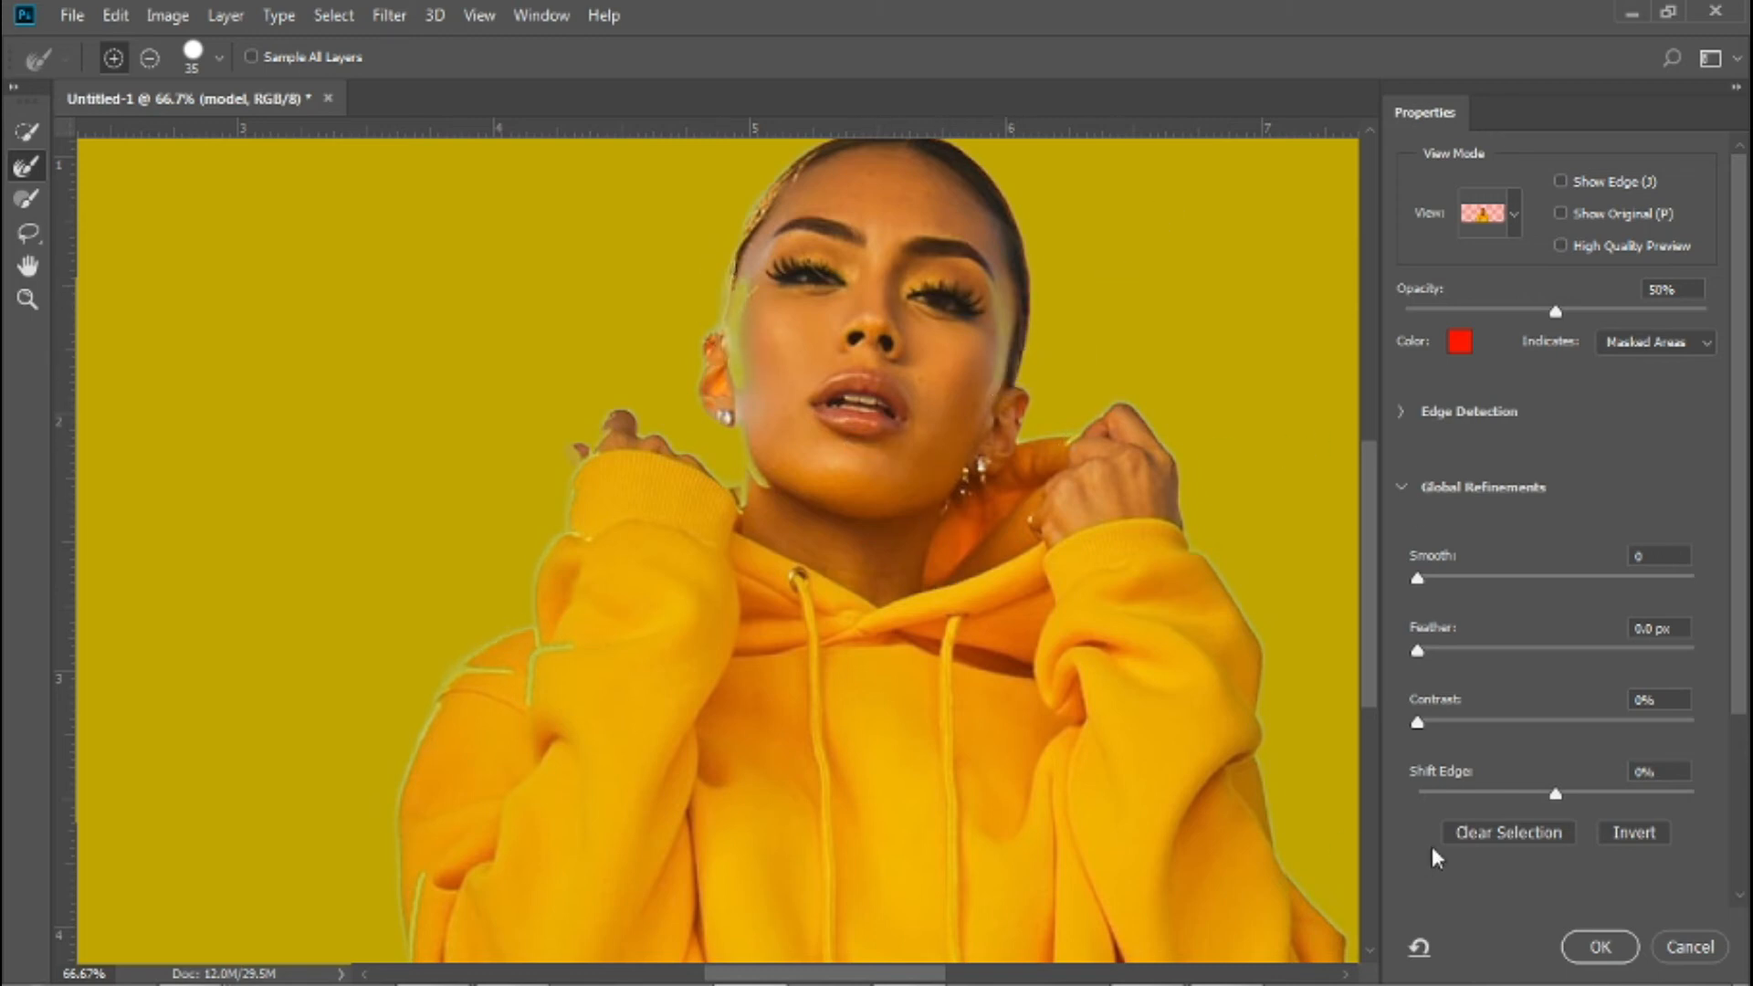
{"action": "left_click", "coordinate": [1580, 934]}
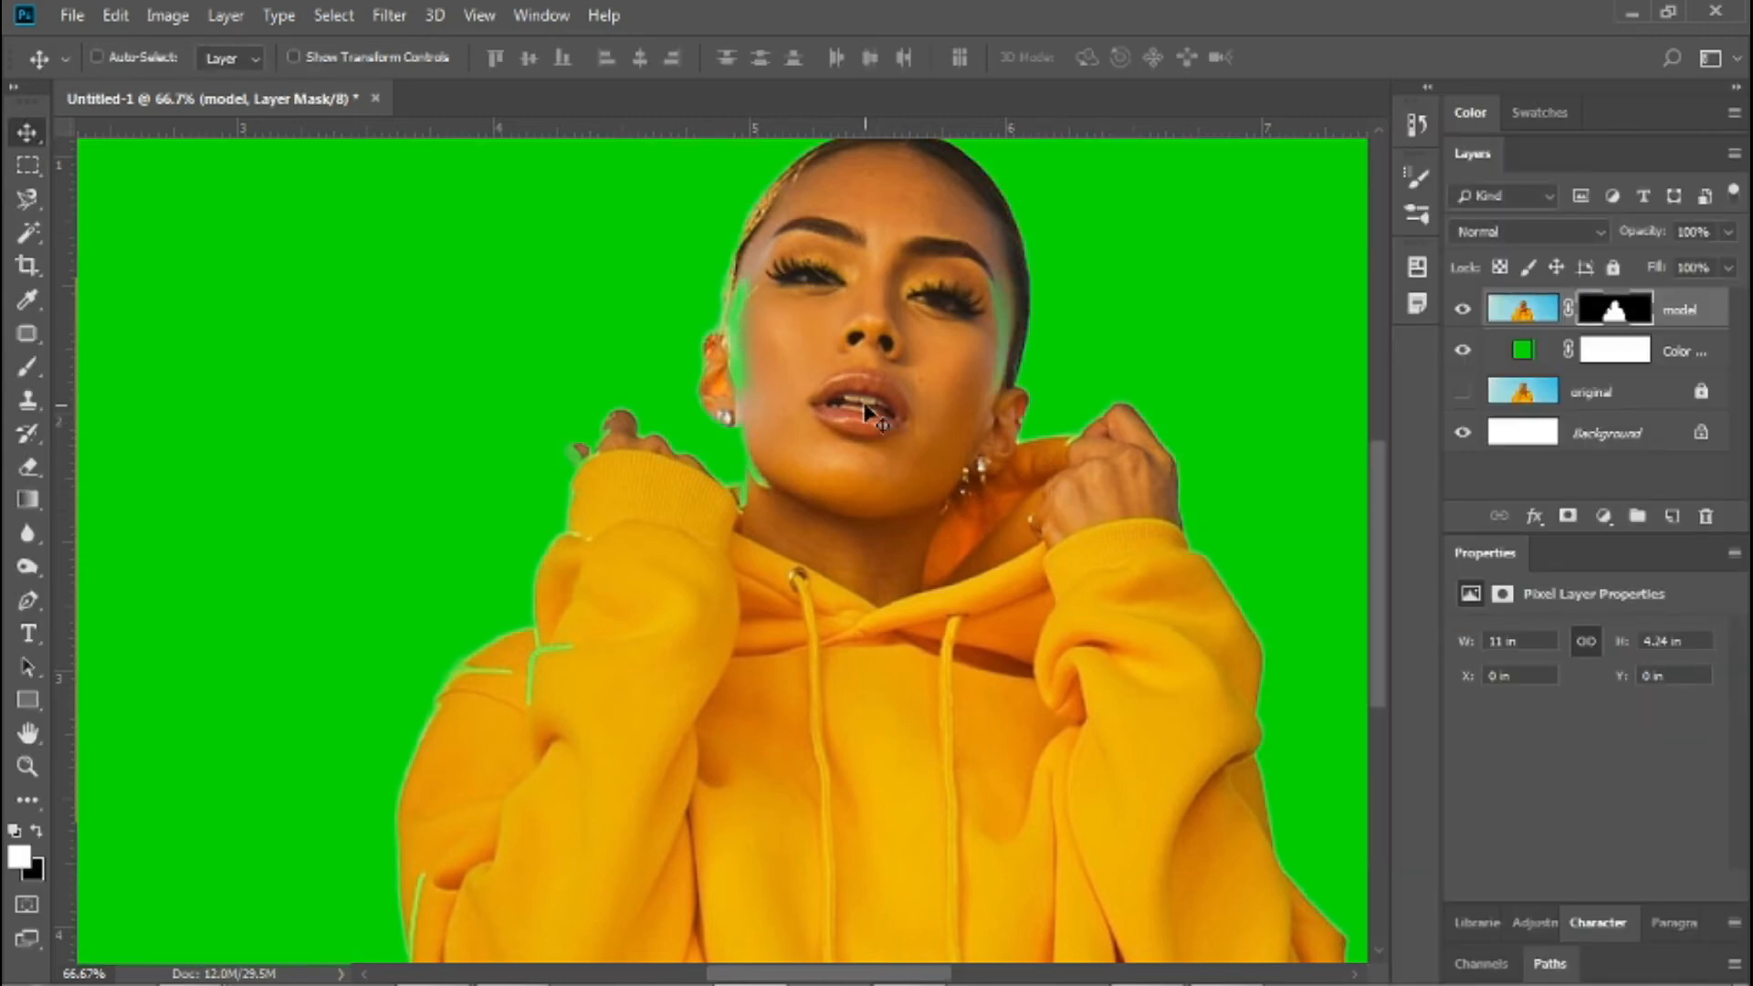
{"action": "key", "text": "ctrl+minus"}
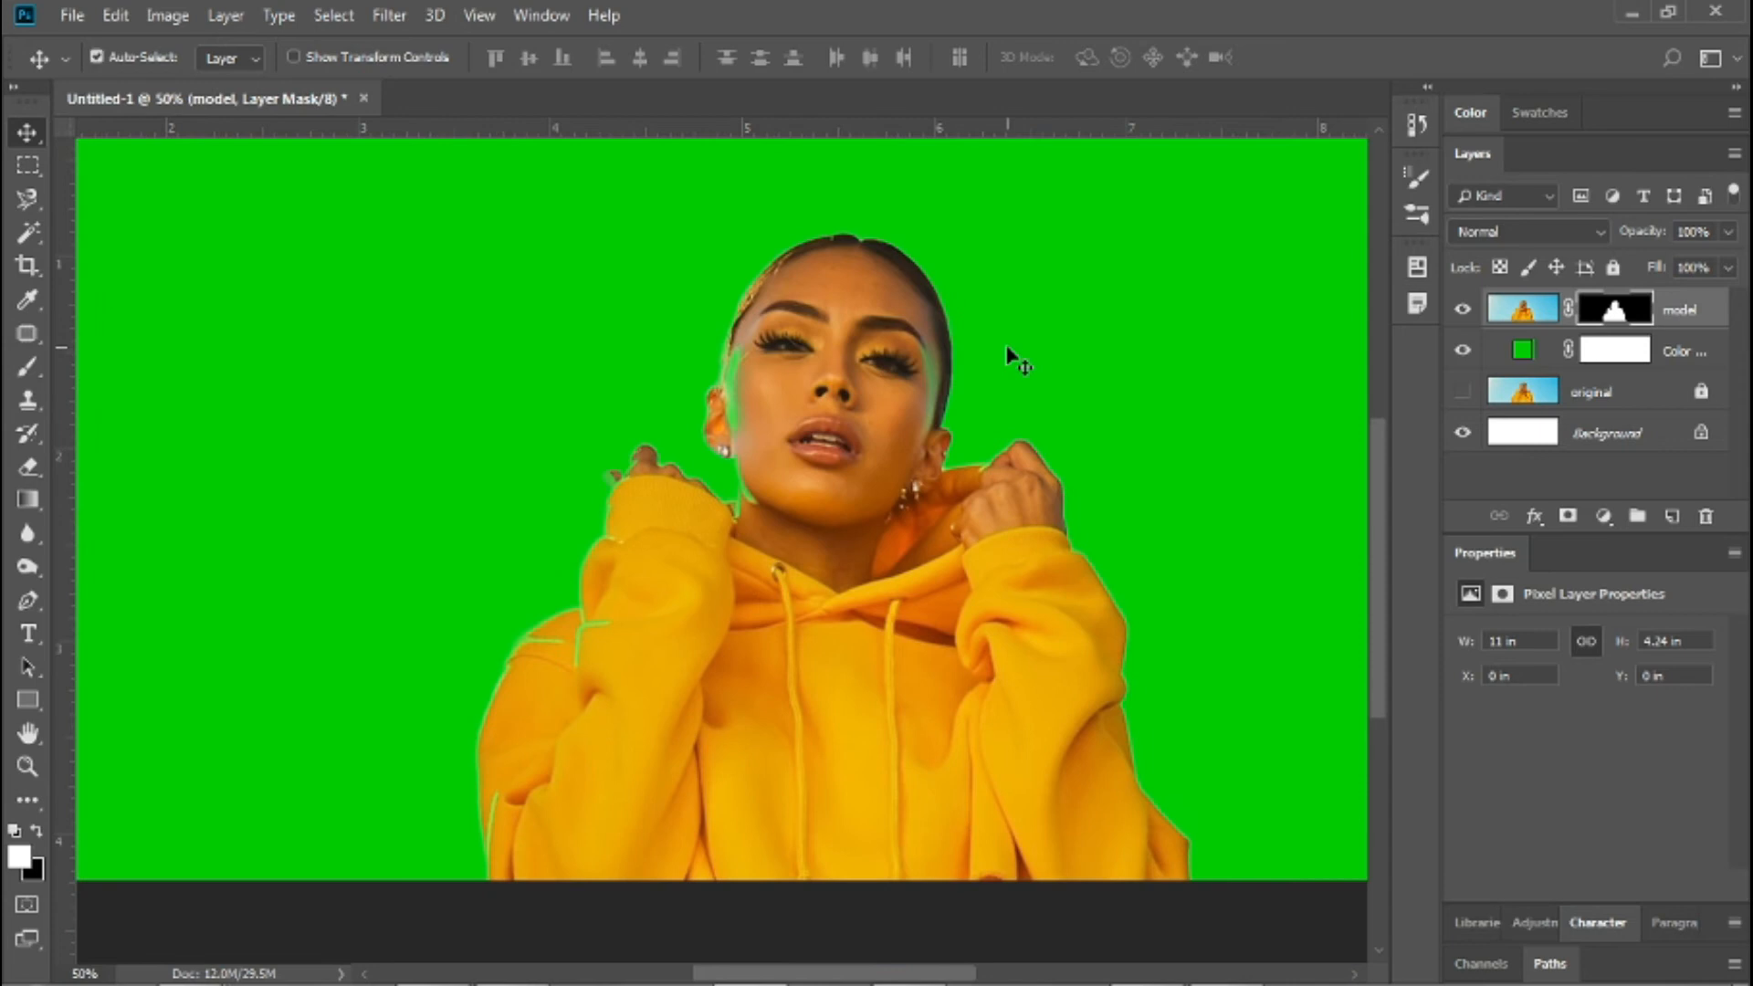
{"action": "key", "text": "ctrl+minus"}
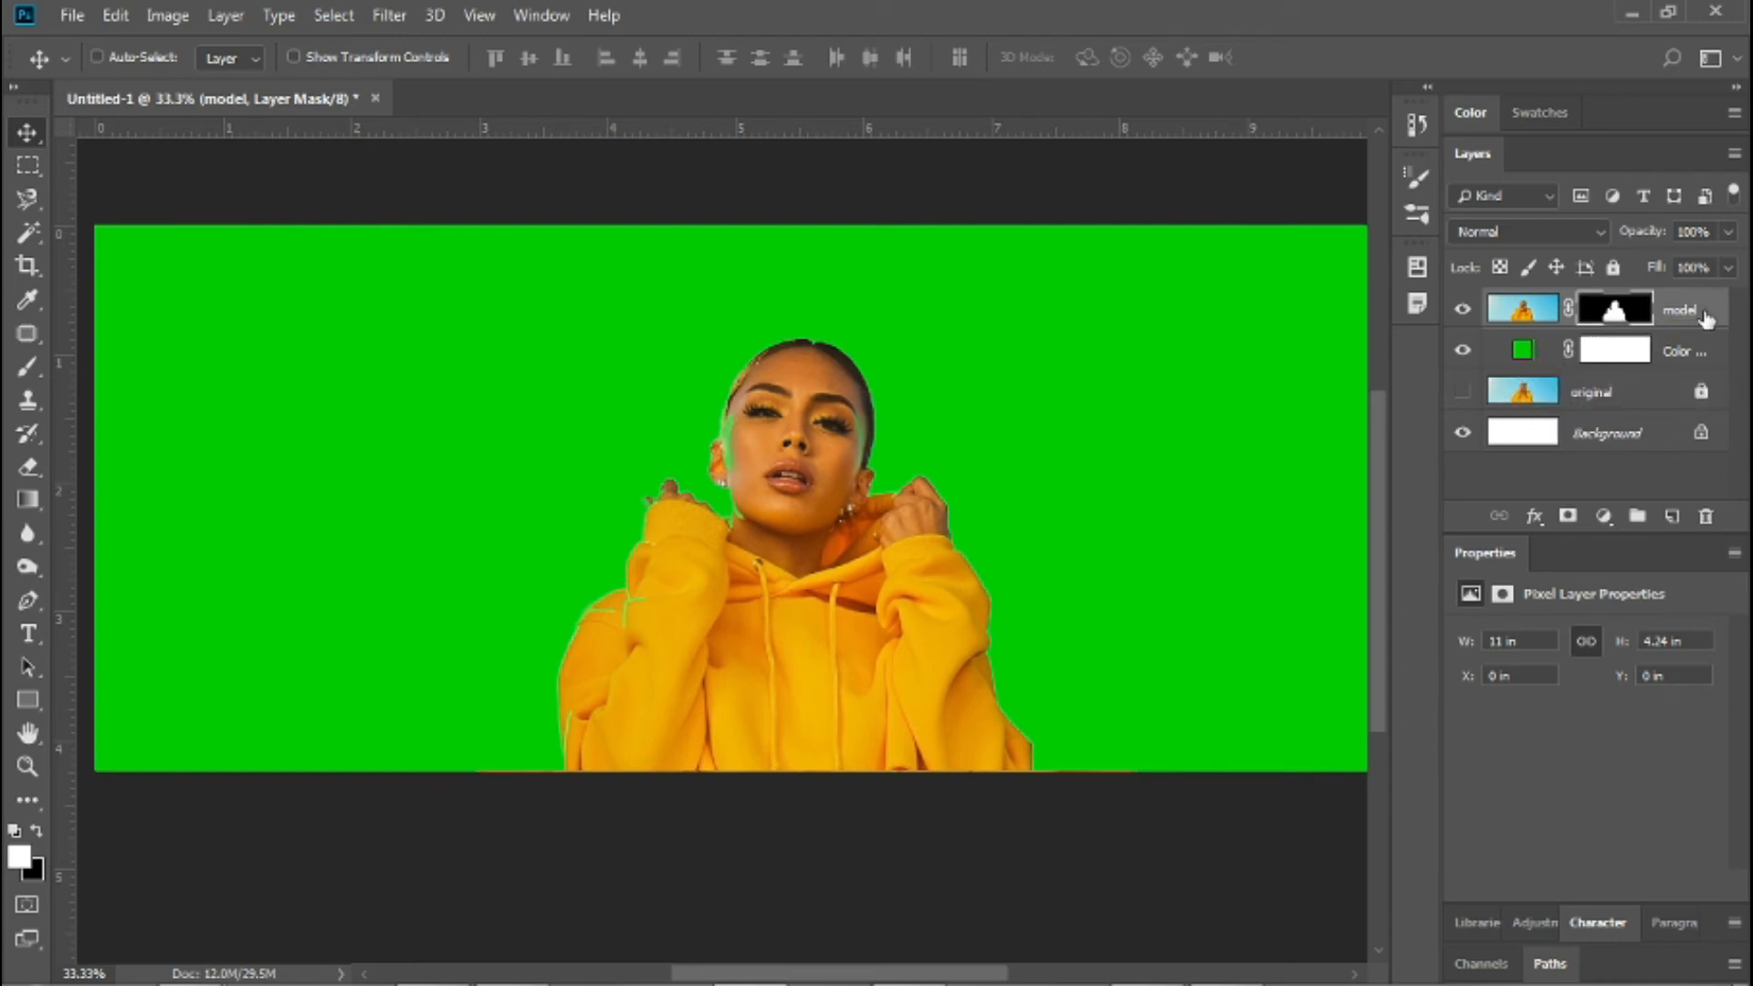
- Add a Curves adjustment between the model and green fill layers and raise its upper midtones slightly
{"action": "left_click", "coordinate": [1603, 517]}
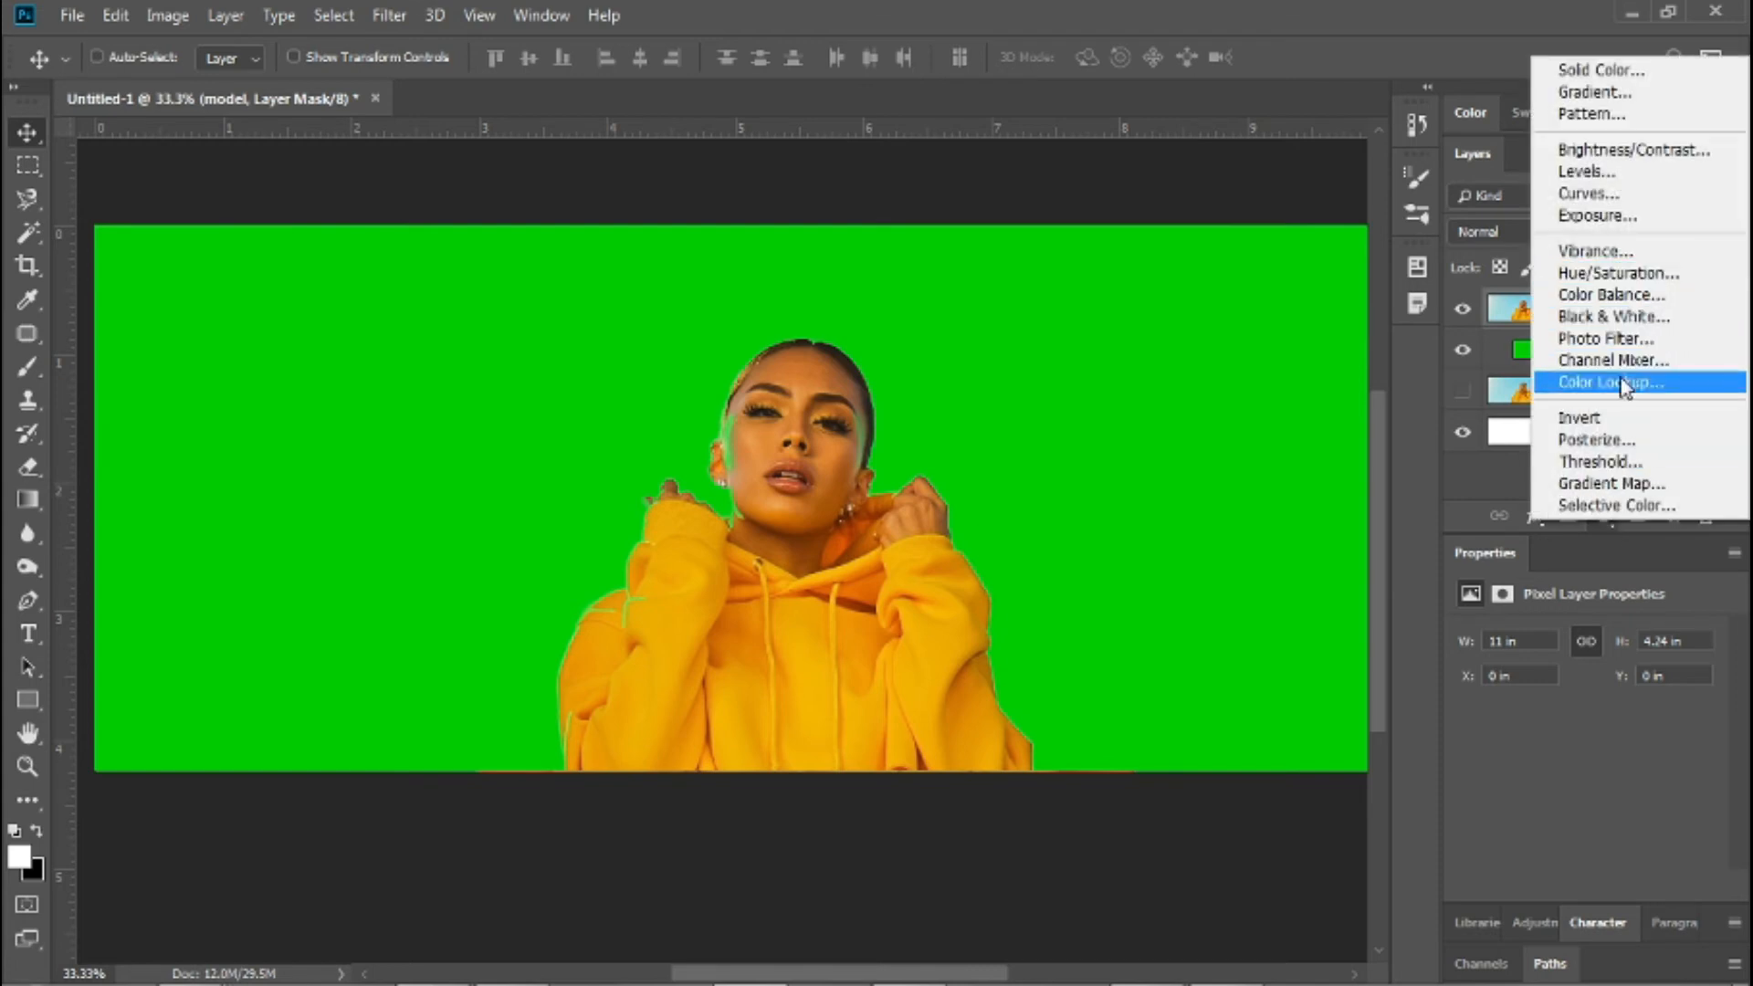
{"action": "left_click", "coordinate": [1619, 194]}
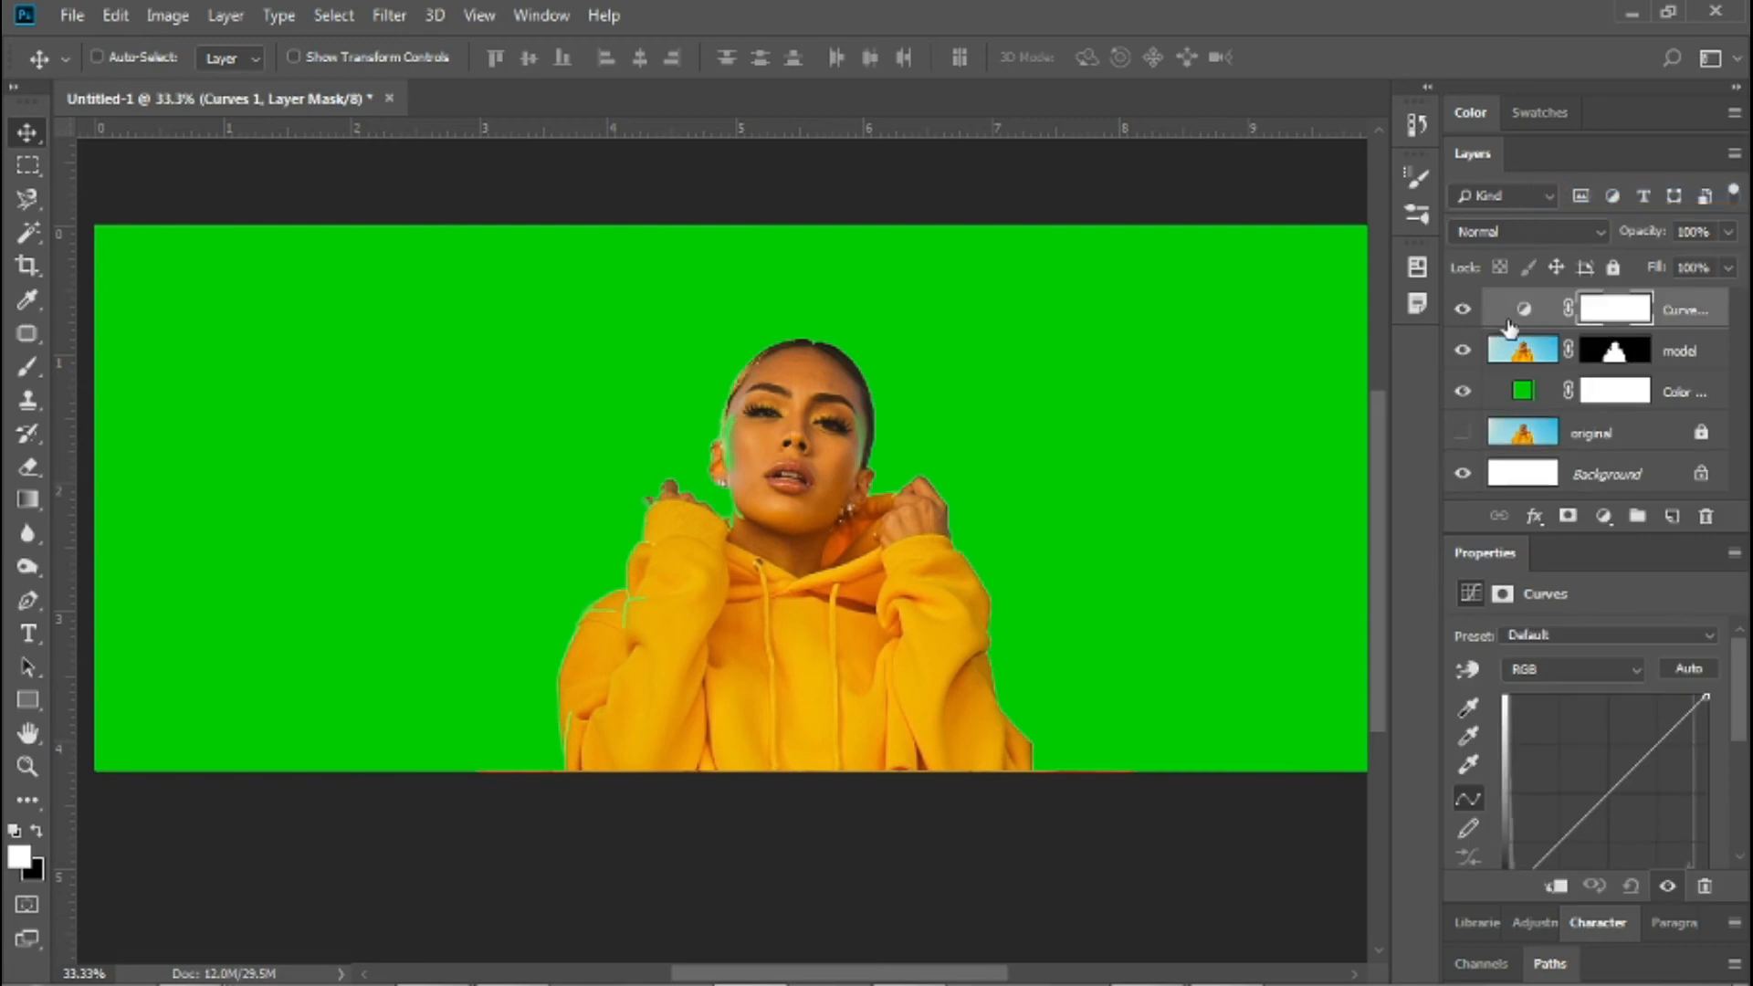
{"action": "left_click_drag", "start_coordinate": [1554, 312], "coordinate": [1555, 366]}
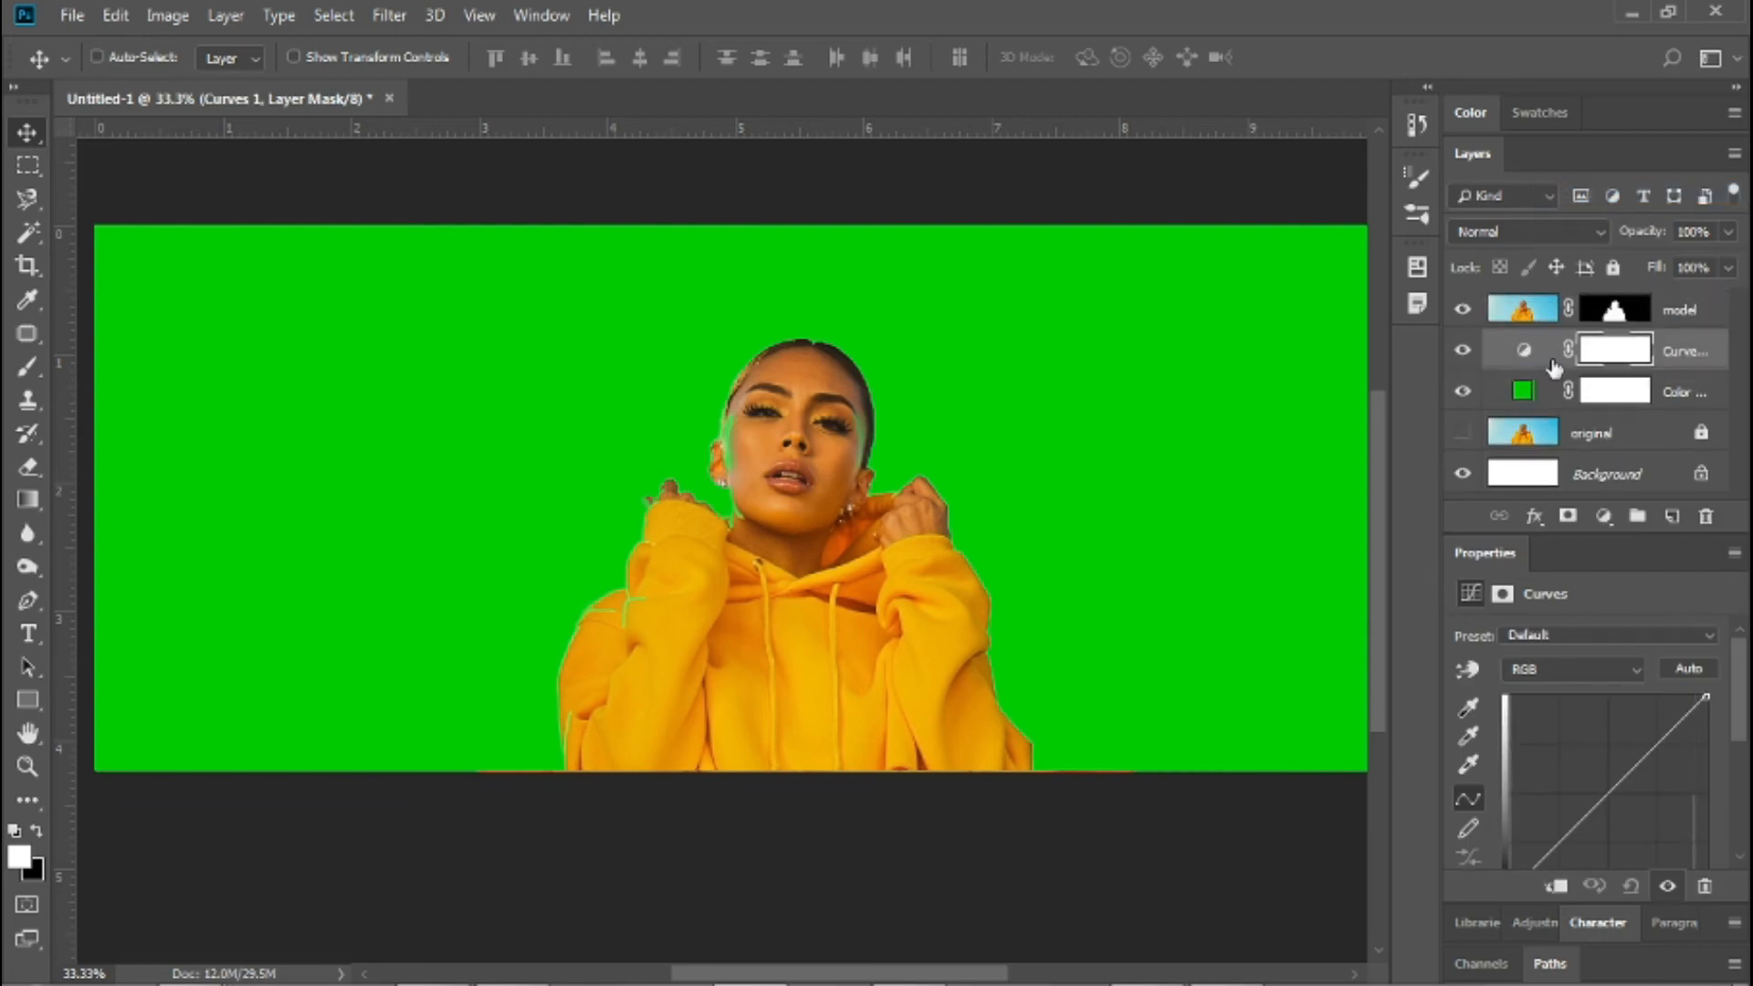
{"action": "mouse_move", "coordinate": [1655, 748]}
{"action": "left_mouse_down"}
{"action": "mouse_move", "coordinate": [1623, 727]}
{"action": "mouse_move", "coordinate": [1594, 798]}
{"action": "mouse_move", "coordinate": [1637, 750]}
{"action": "left_mouse_up"}
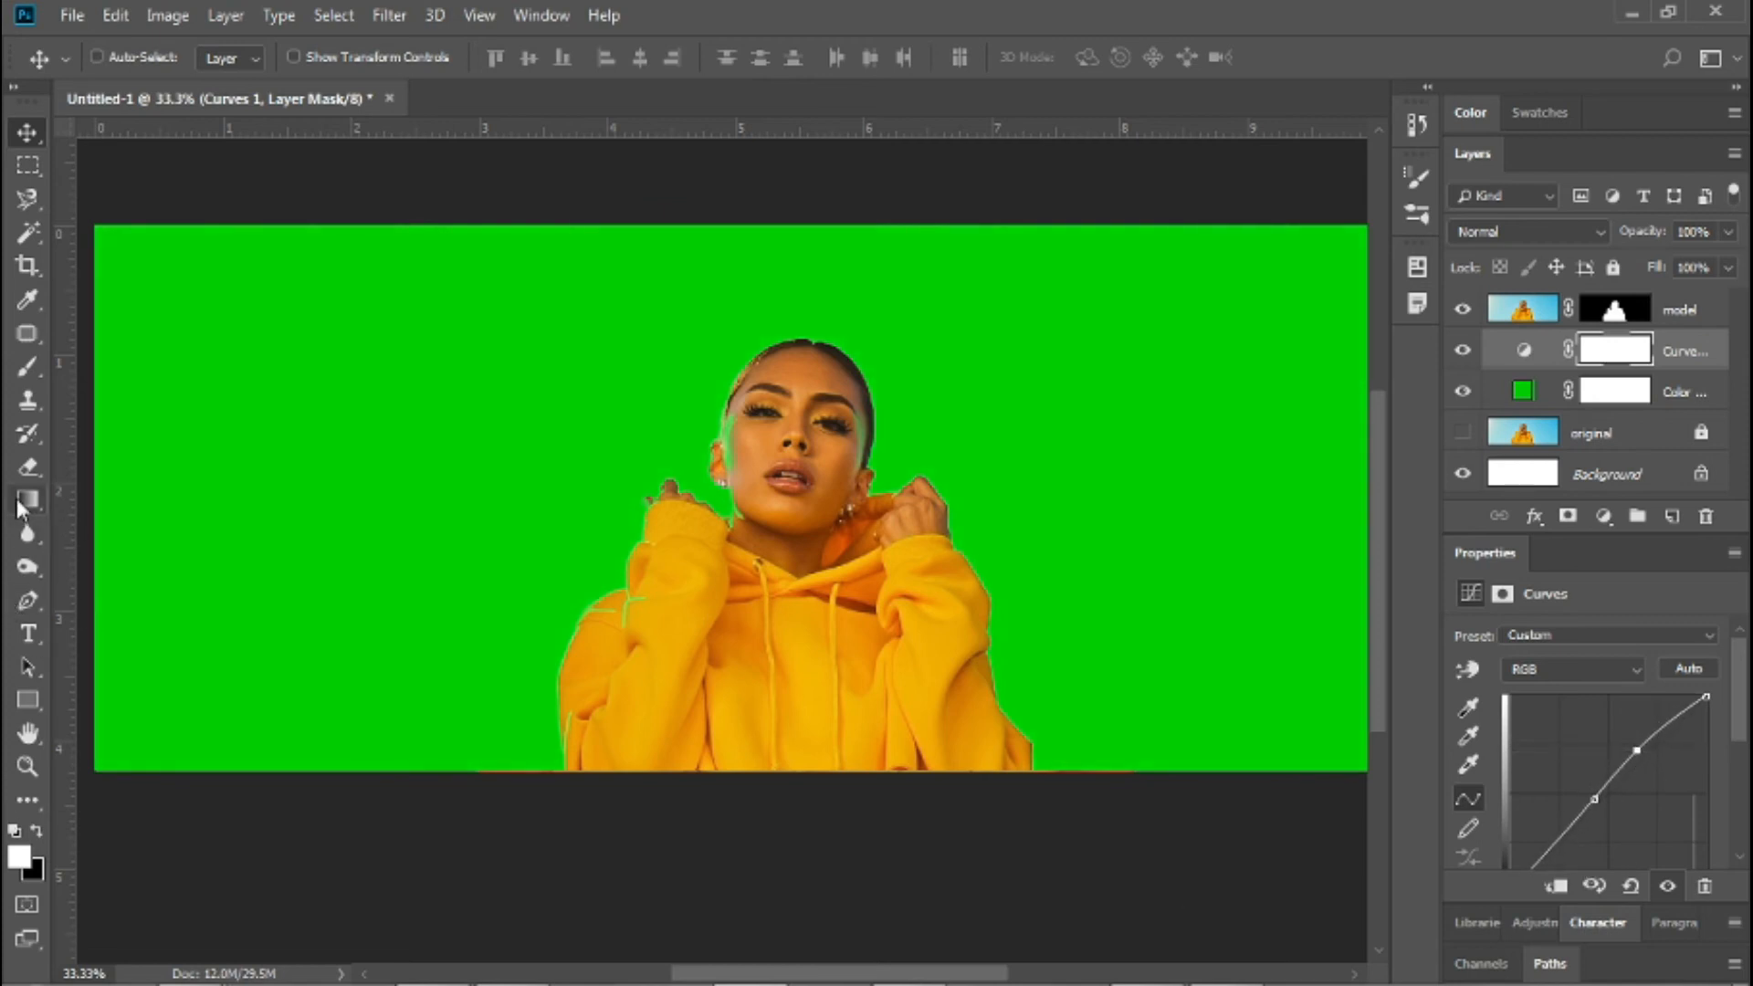
- Draw a horizontal white-to-black gradient on the Curves layer mask with the Gradient tool
{"action": "left_click", "coordinate": [19, 508]}
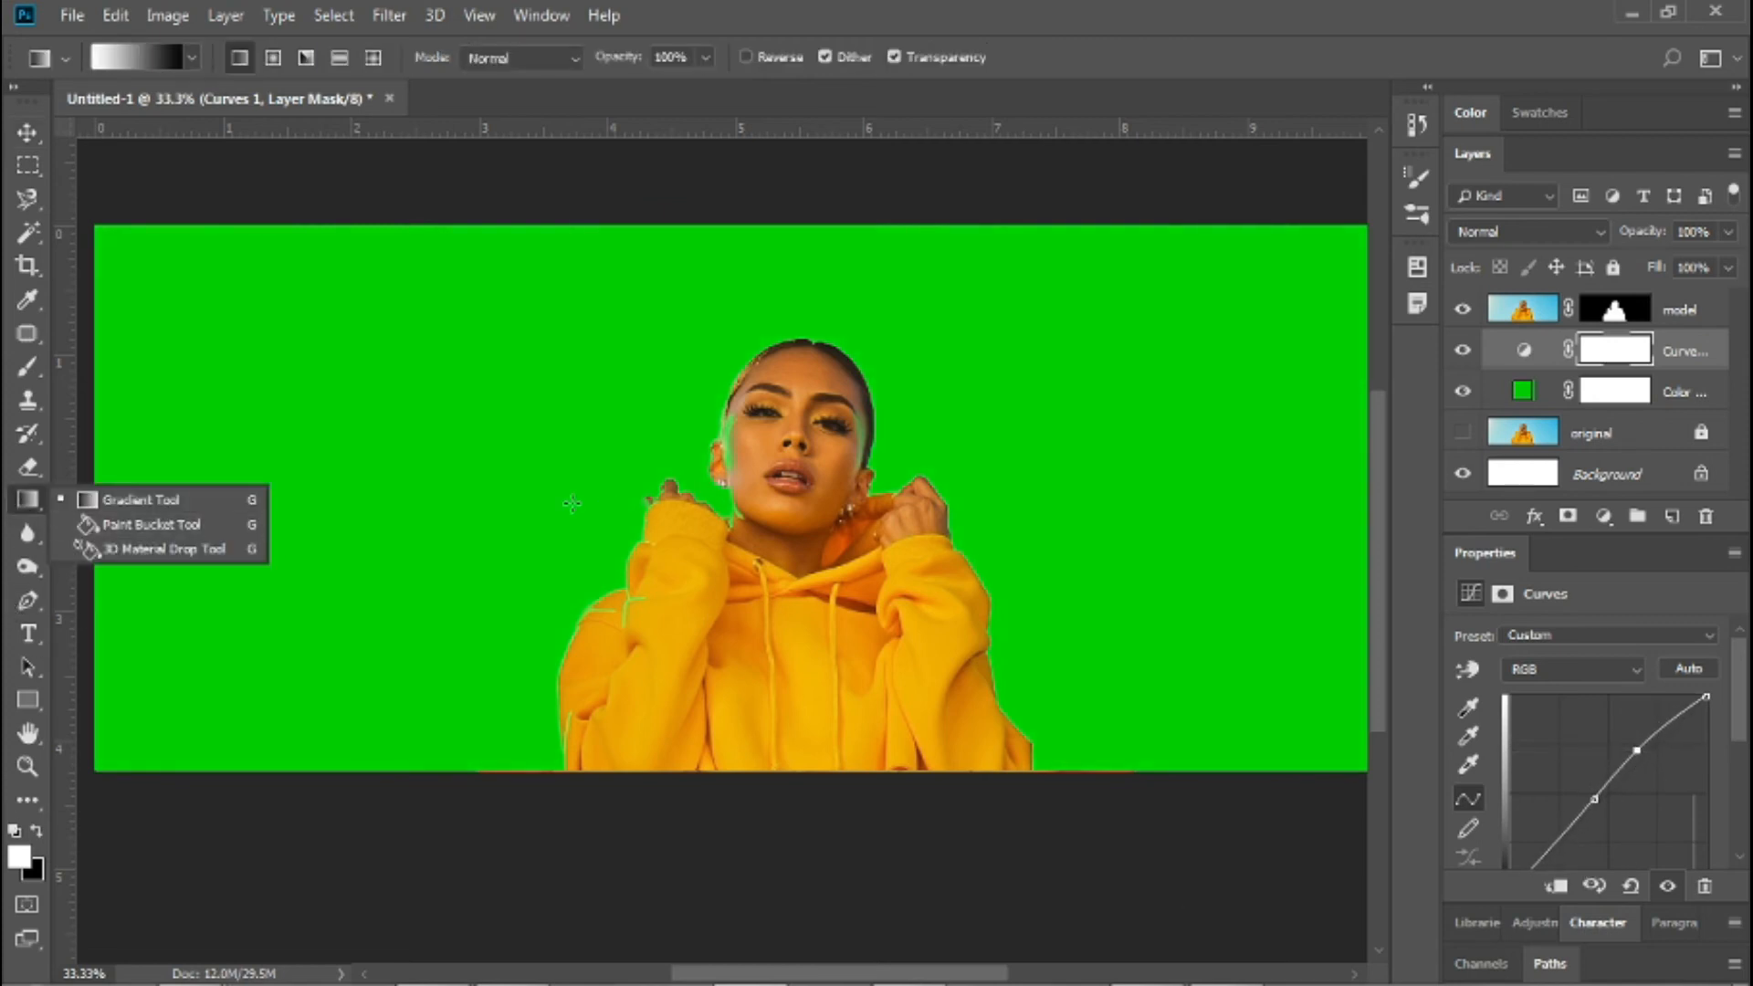
{"action": "left_click_drag", "start_coordinate": [469, 481], "coordinate": [1158, 475]}
{"action": "left_click_drag", "start_coordinate": [815, 546], "coordinate": [813, 546]}
{"action": "left_click_drag", "start_coordinate": [530, 461], "coordinate": [758, 461]}
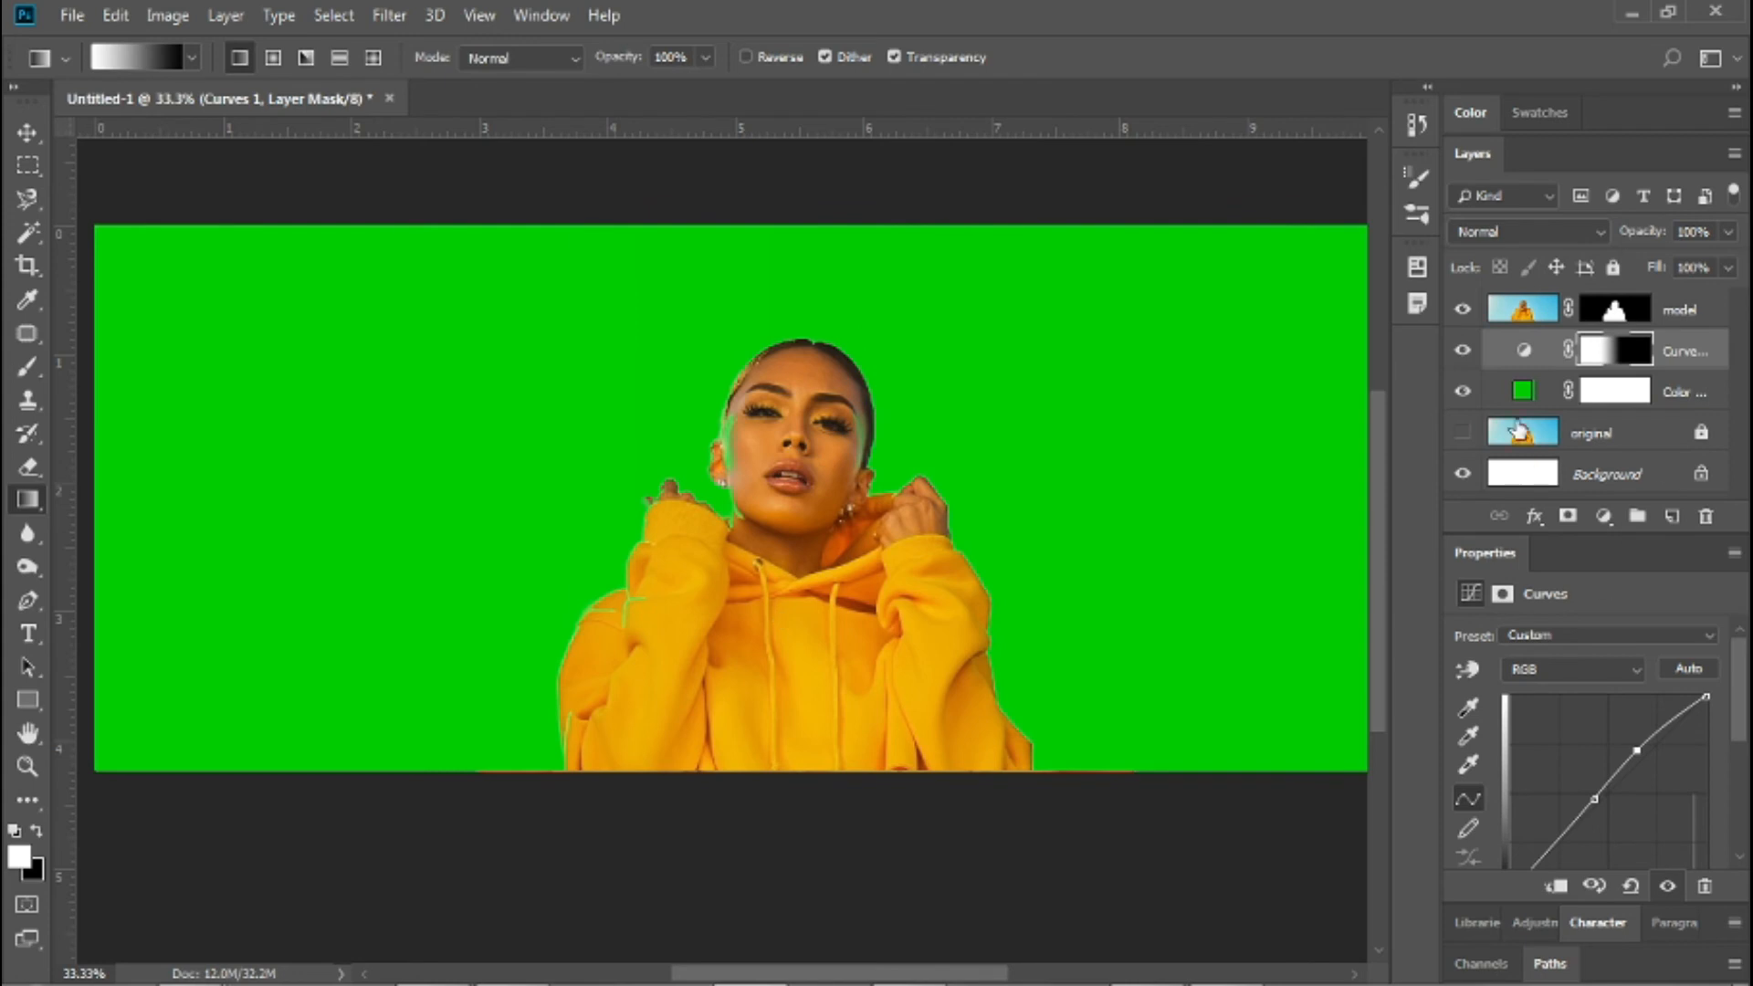
- Change the solid color fill to the cooler green hex 00e137
{"action": "double_click", "coordinate": [1522, 391]}
{"action": "mouse_move", "coordinate": [1079, 372]}
{"action": "left_mouse_down"}
{"action": "mouse_move", "coordinate": [1065, 313]}
{"action": "mouse_move", "coordinate": [1190, 381]}
{"action": "mouse_move", "coordinate": [1171, 408]}
{"action": "mouse_move", "coordinate": [1199, 426]}
{"action": "mouse_move", "coordinate": [1209, 403]}
{"action": "mouse_move", "coordinate": [1311, 344]}
{"action": "mouse_move", "coordinate": [1315, 360]}
{"action": "mouse_move", "coordinate": [1178, 294]}
{"action": "mouse_move", "coordinate": [1044, 301]}
{"action": "mouse_move", "coordinate": [1071, 363]}
{"action": "left_mouse_up"}
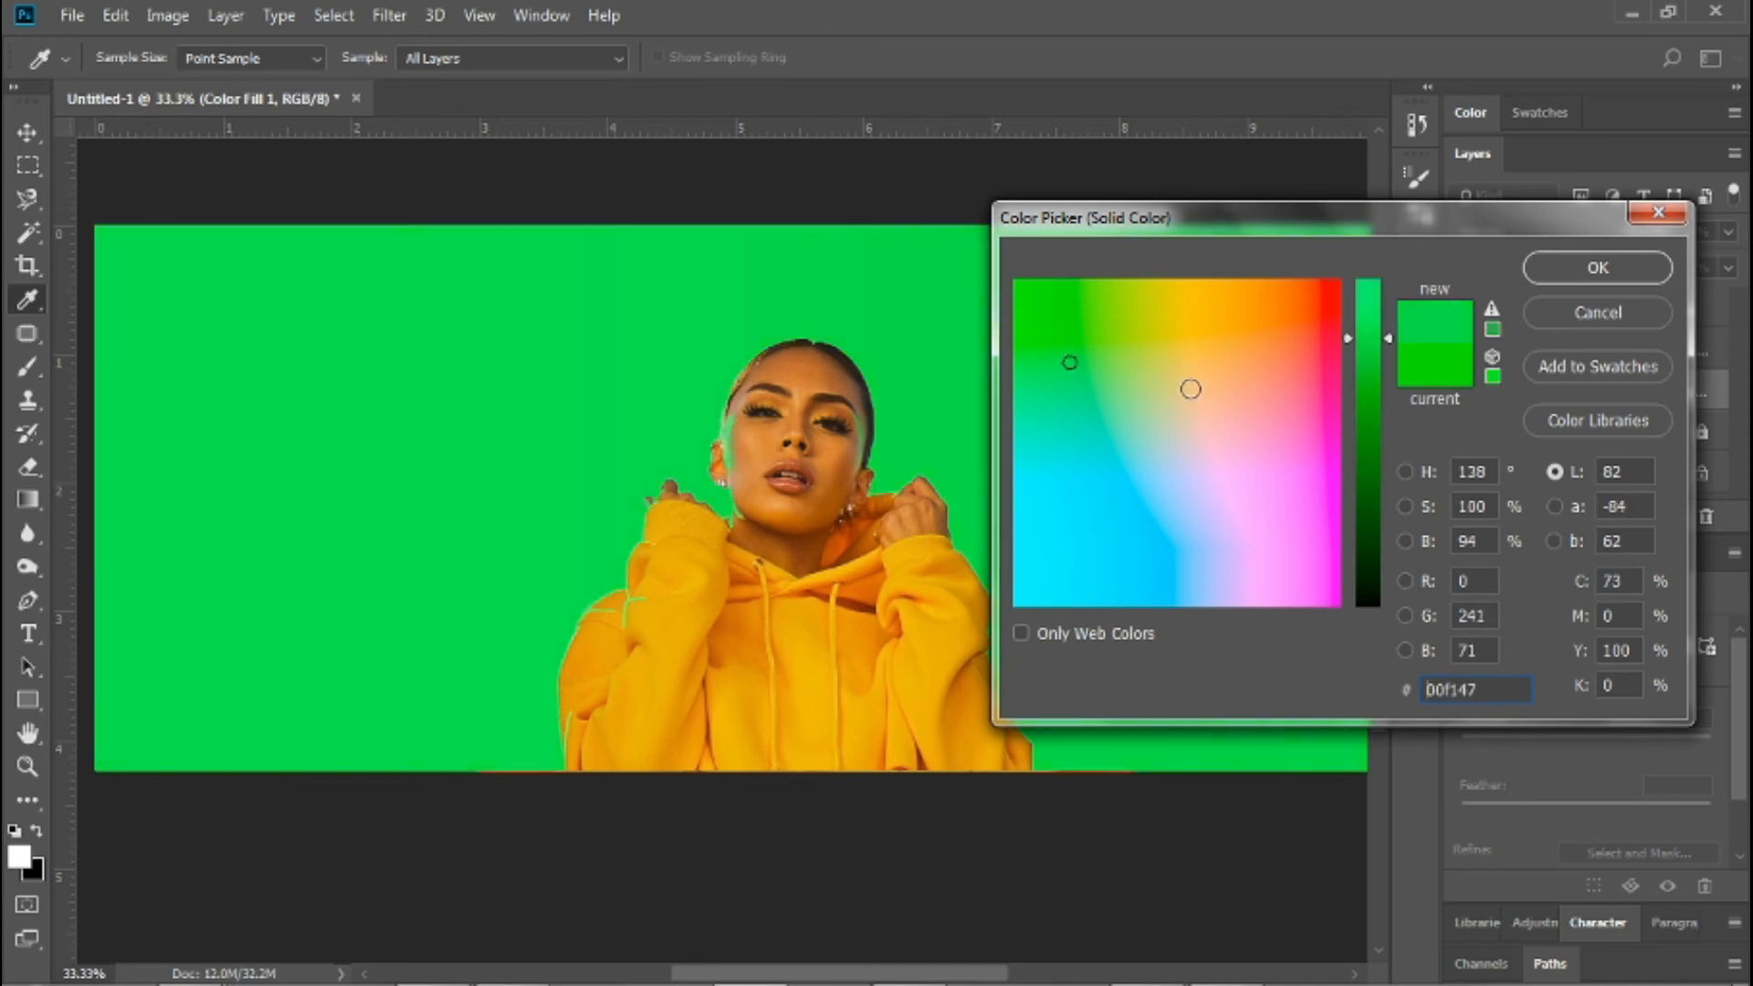
{"action": "mouse_move", "coordinate": [1391, 339]}
{"action": "left_mouse_down"}
{"action": "mouse_move", "coordinate": [1362, 335]}
{"action": "mouse_move", "coordinate": [1362, 351]}
{"action": "left_mouse_up"}
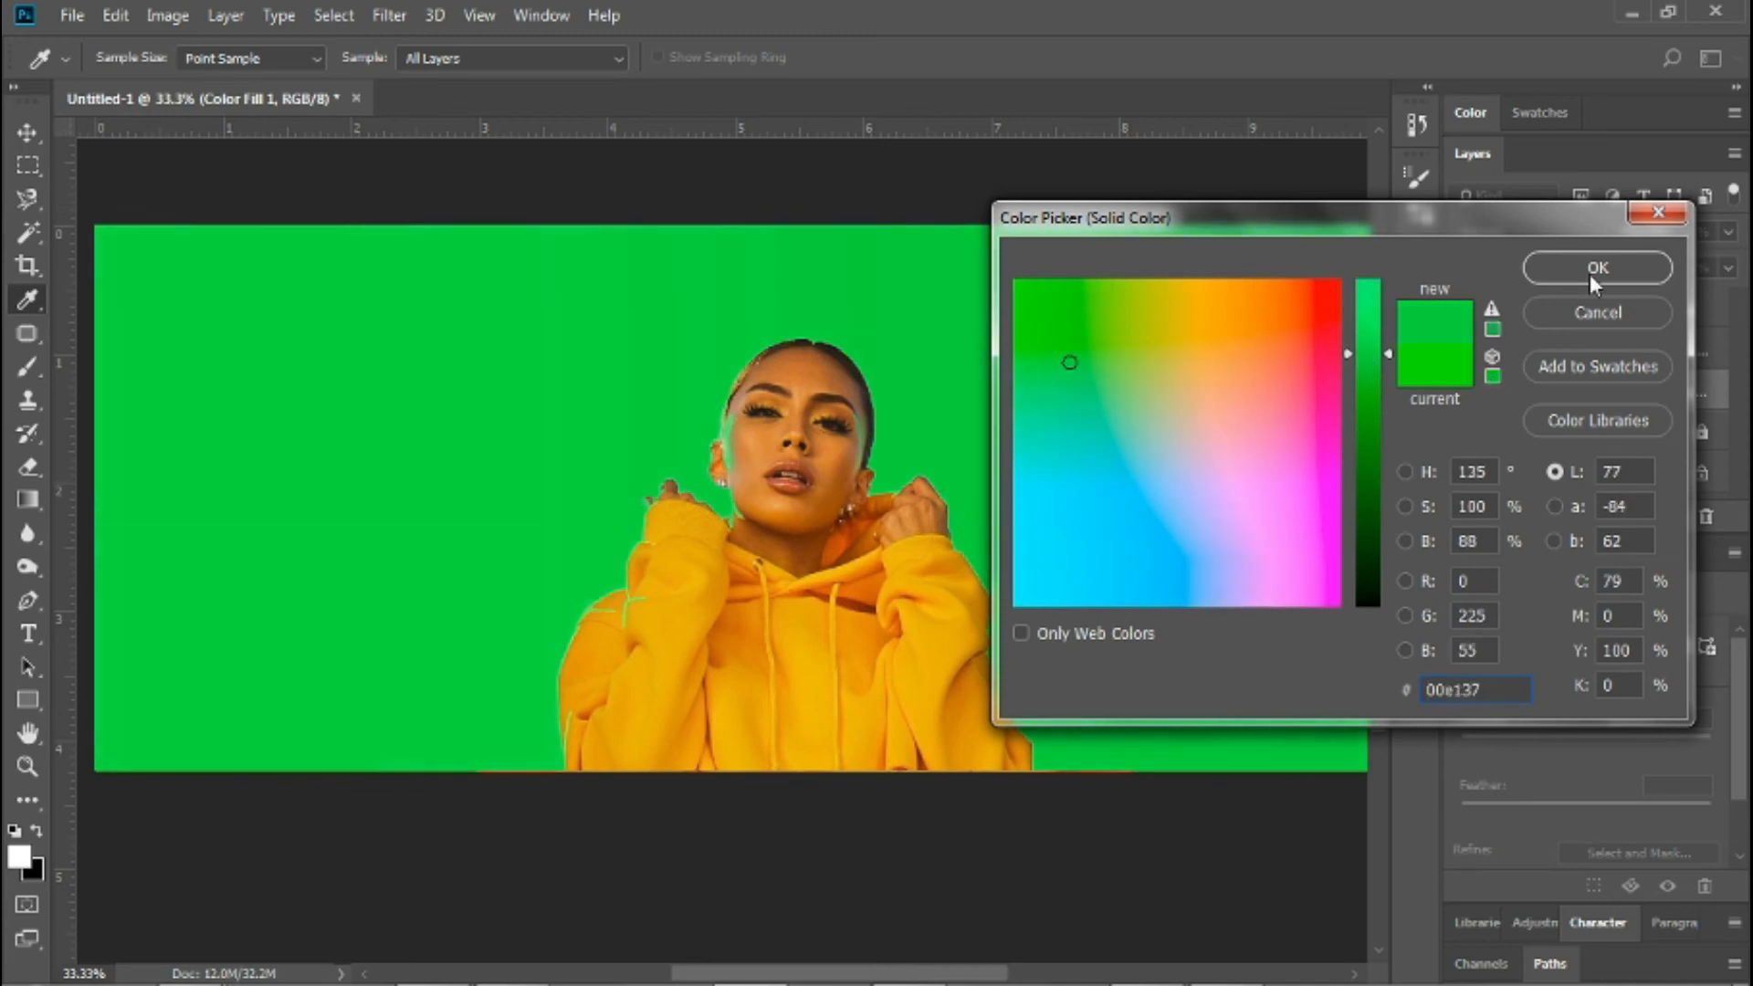
{"action": "left_click", "coordinate": [1595, 268]}
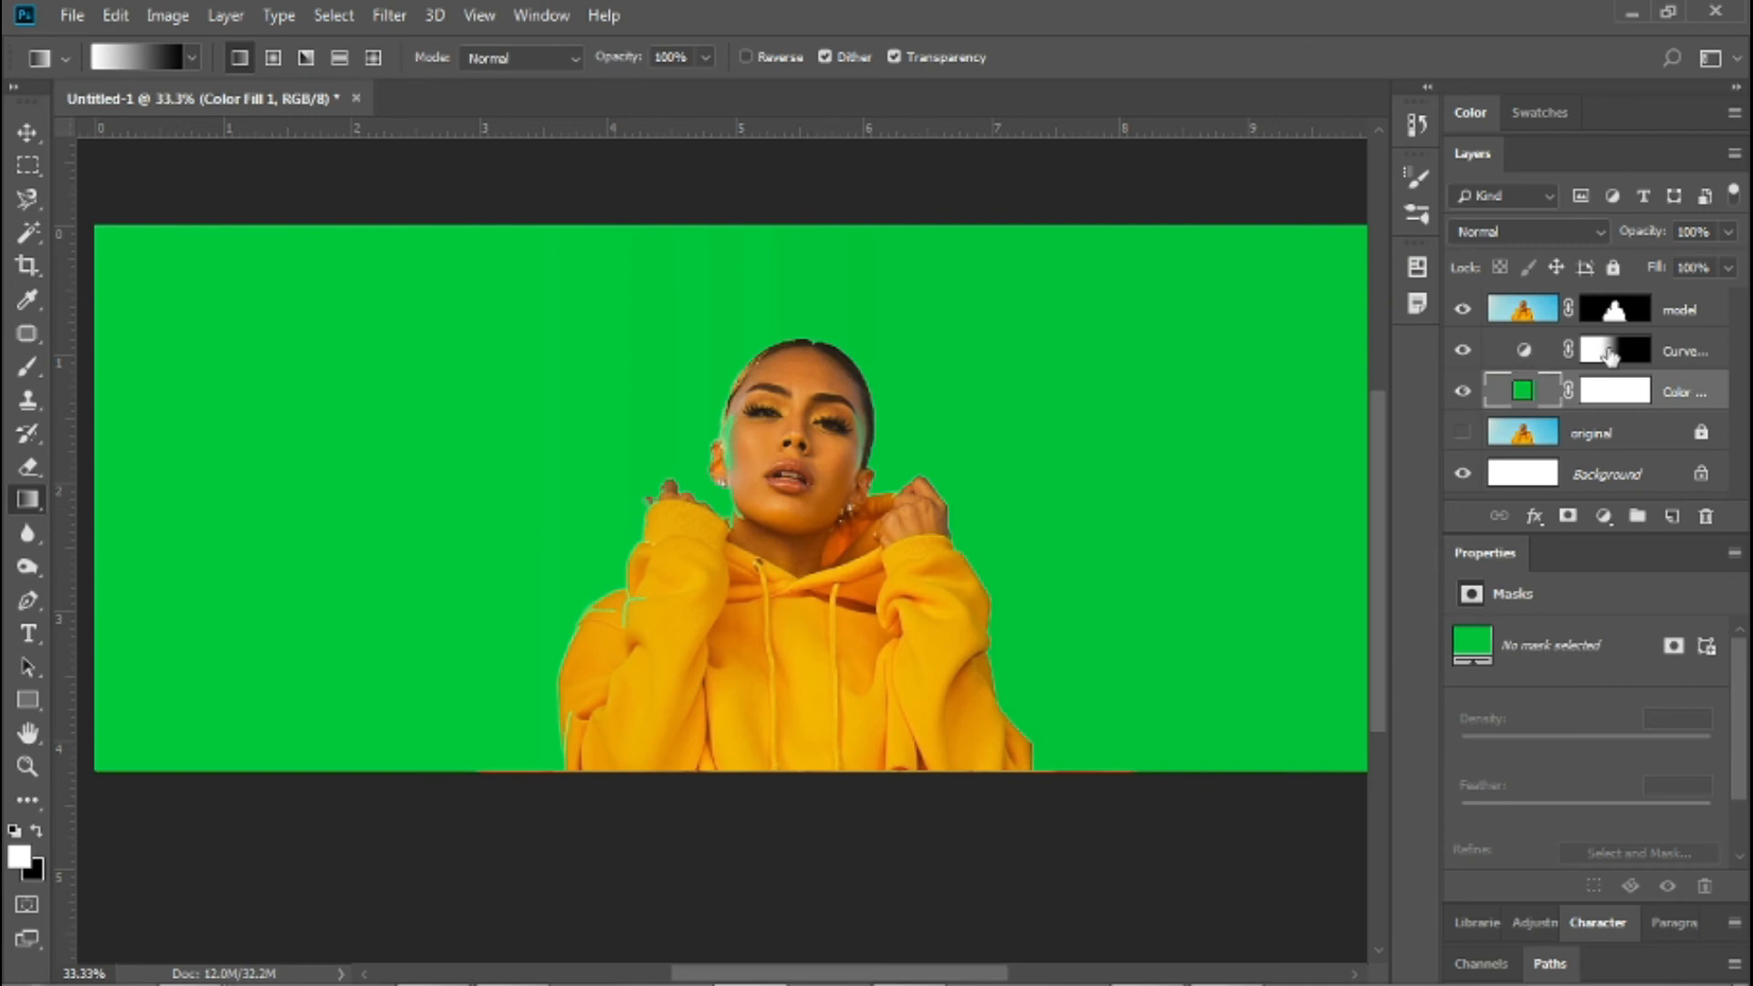
- Redraw the Curves mask gradient at a slant, with white over the right part of the background and black over the left
{"action": "left_click", "coordinate": [1611, 354]}
{"action": "left_click_drag", "start_coordinate": [571, 436], "coordinate": [783, 435]}
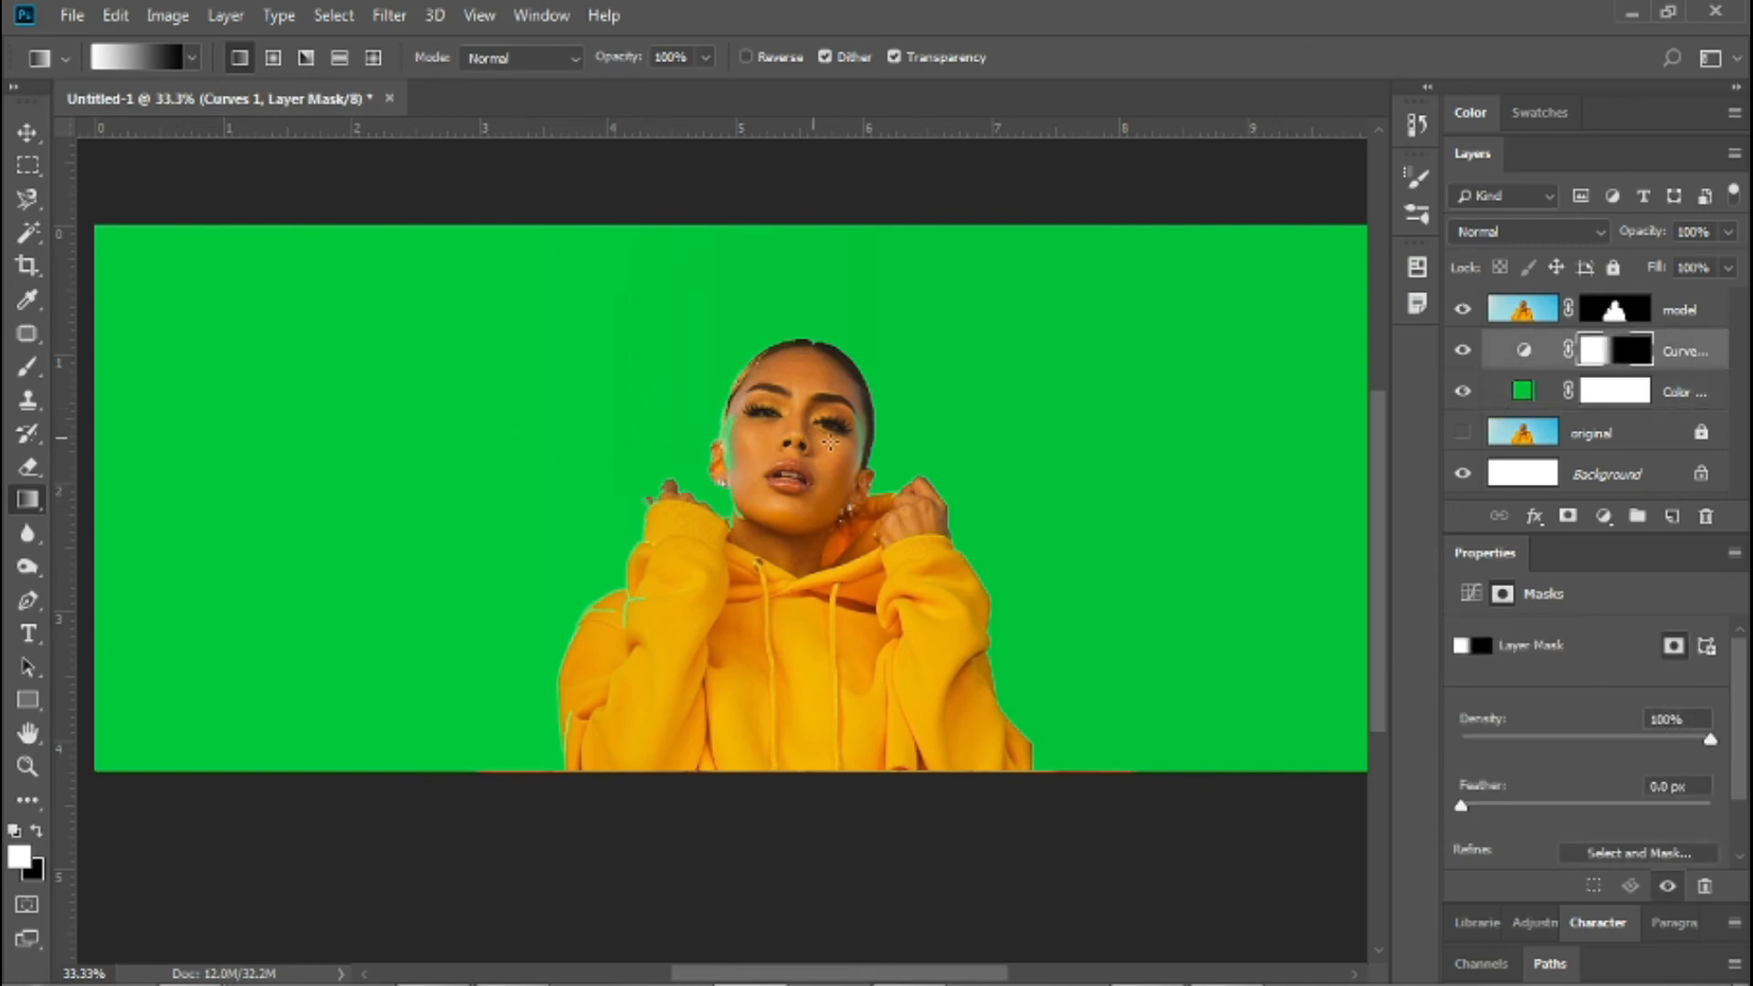
{"action": "left_click_drag", "start_coordinate": [999, 522], "coordinate": [852, 600]}
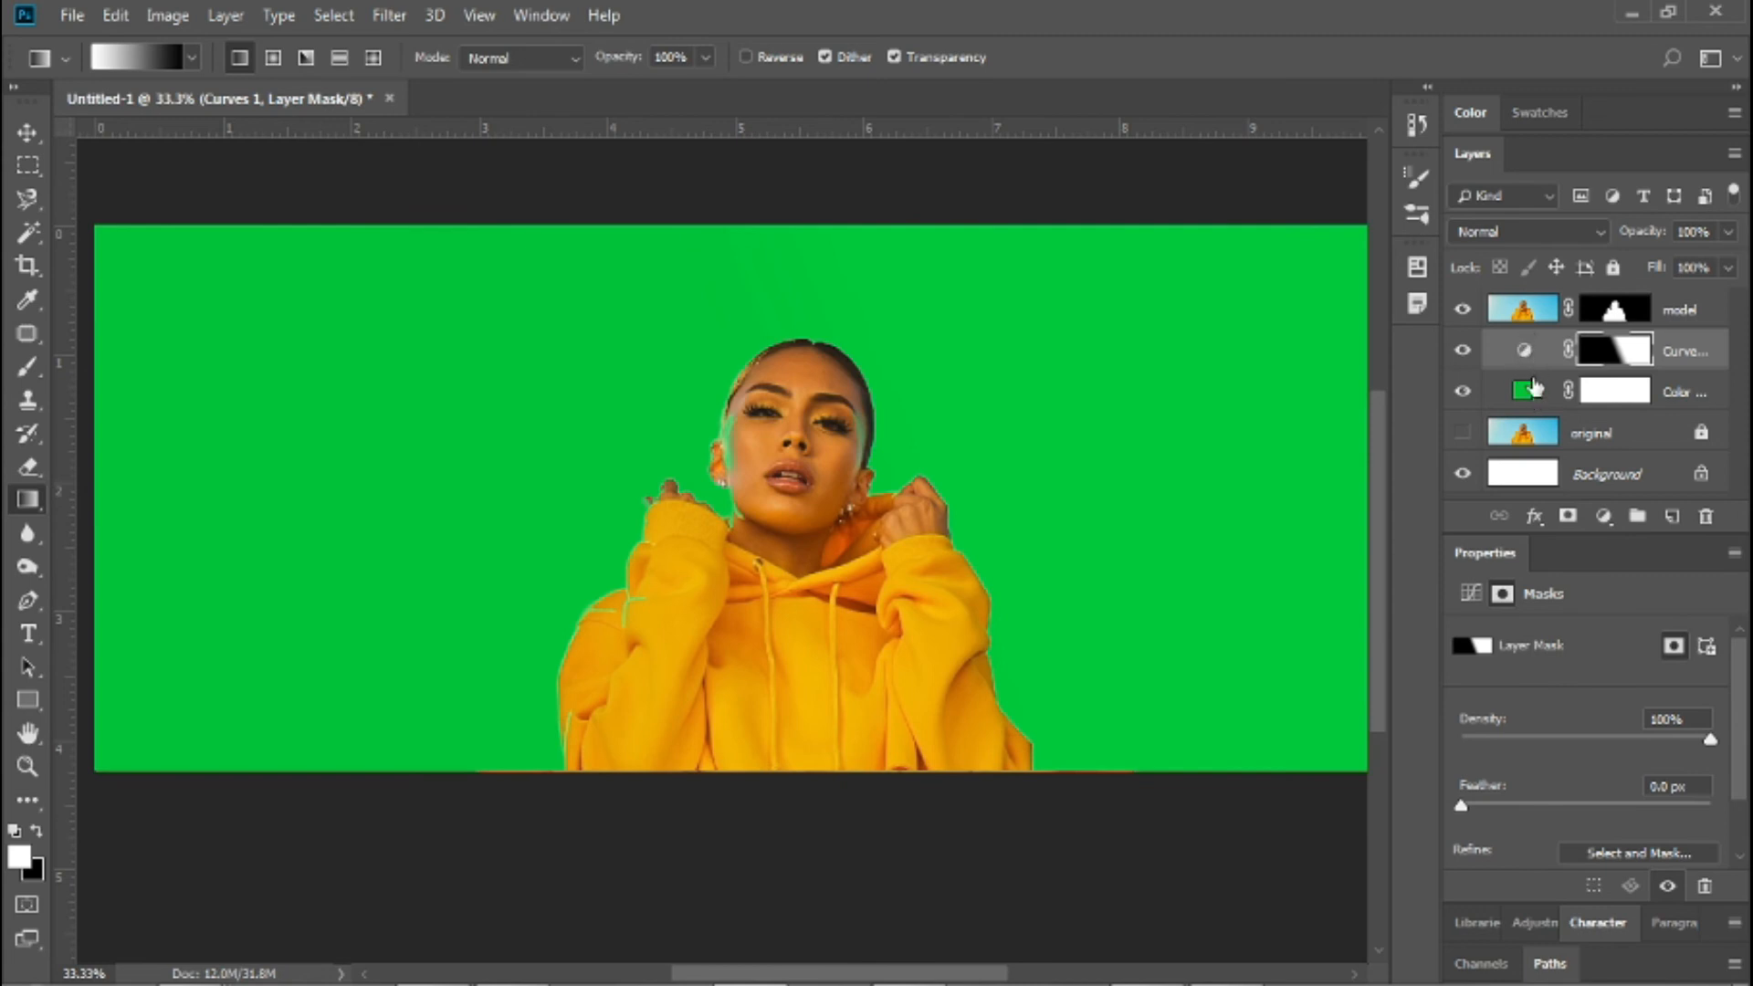
- Reshape the RGB curve with additional points in the highlights and shadows to darken the right part of the green background
{"action": "left_click", "coordinate": [1537, 351]}
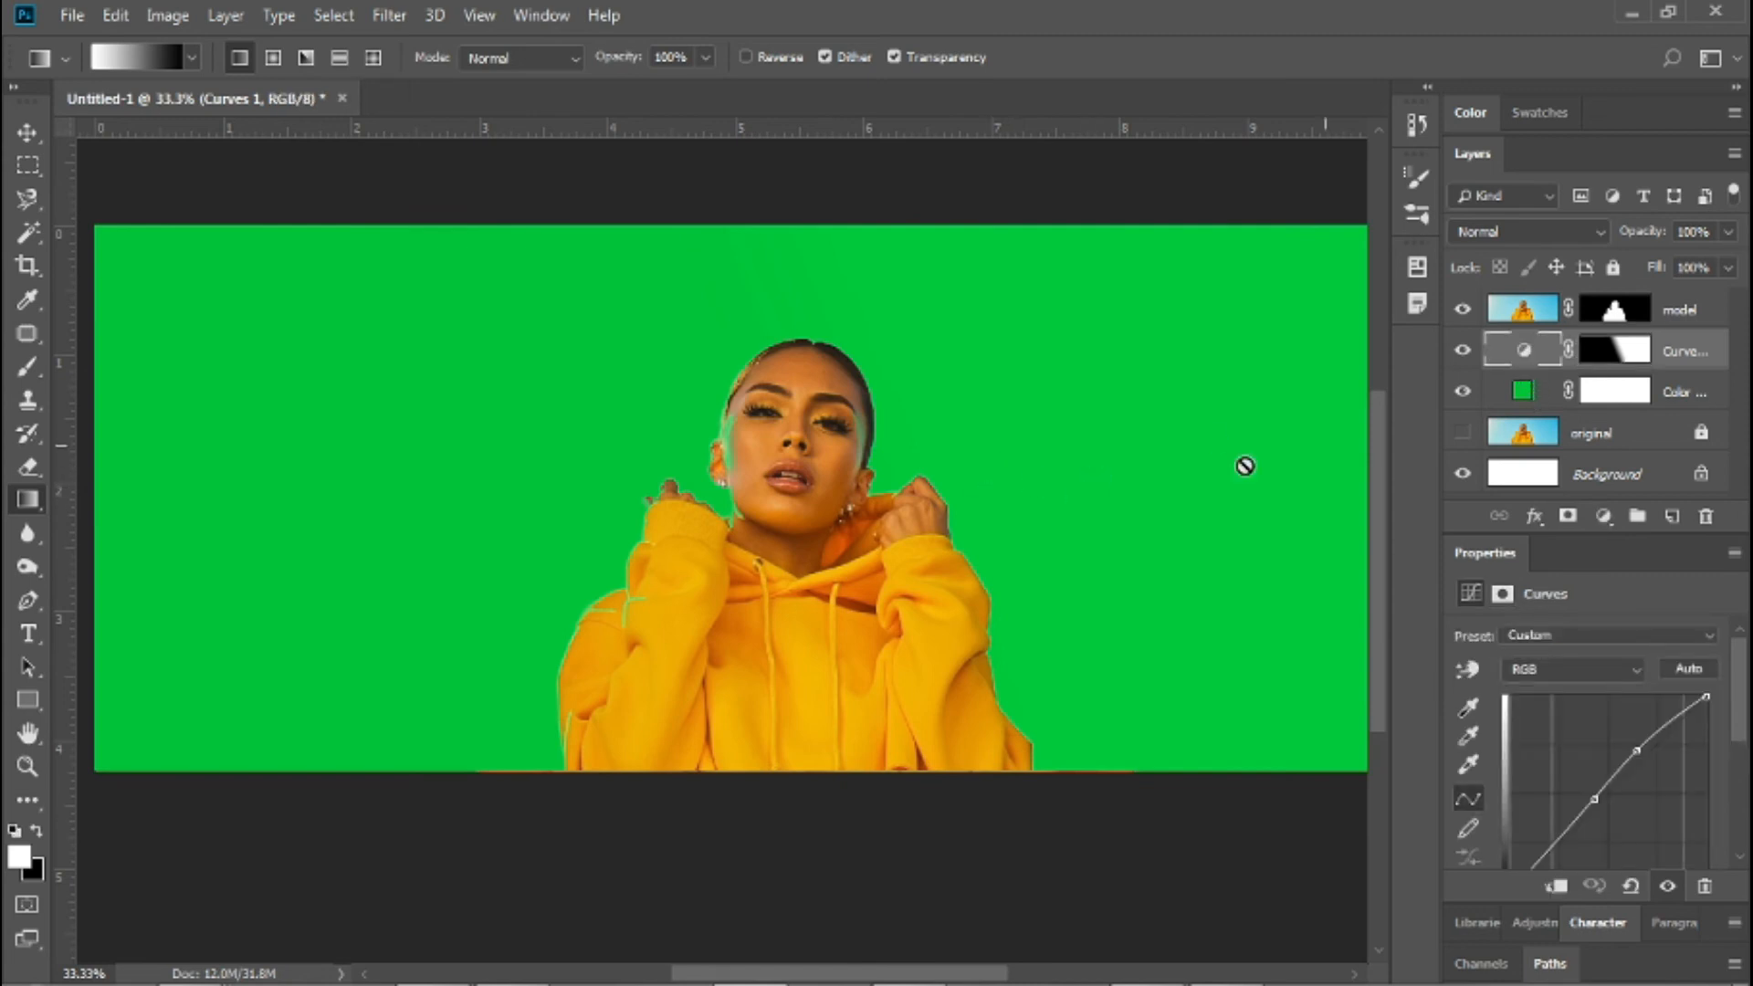
{"action": "left_click", "coordinate": [1520, 394]}
{"action": "left_click", "coordinate": [1614, 349]}
{"action": "left_click", "coordinate": [1524, 350]}
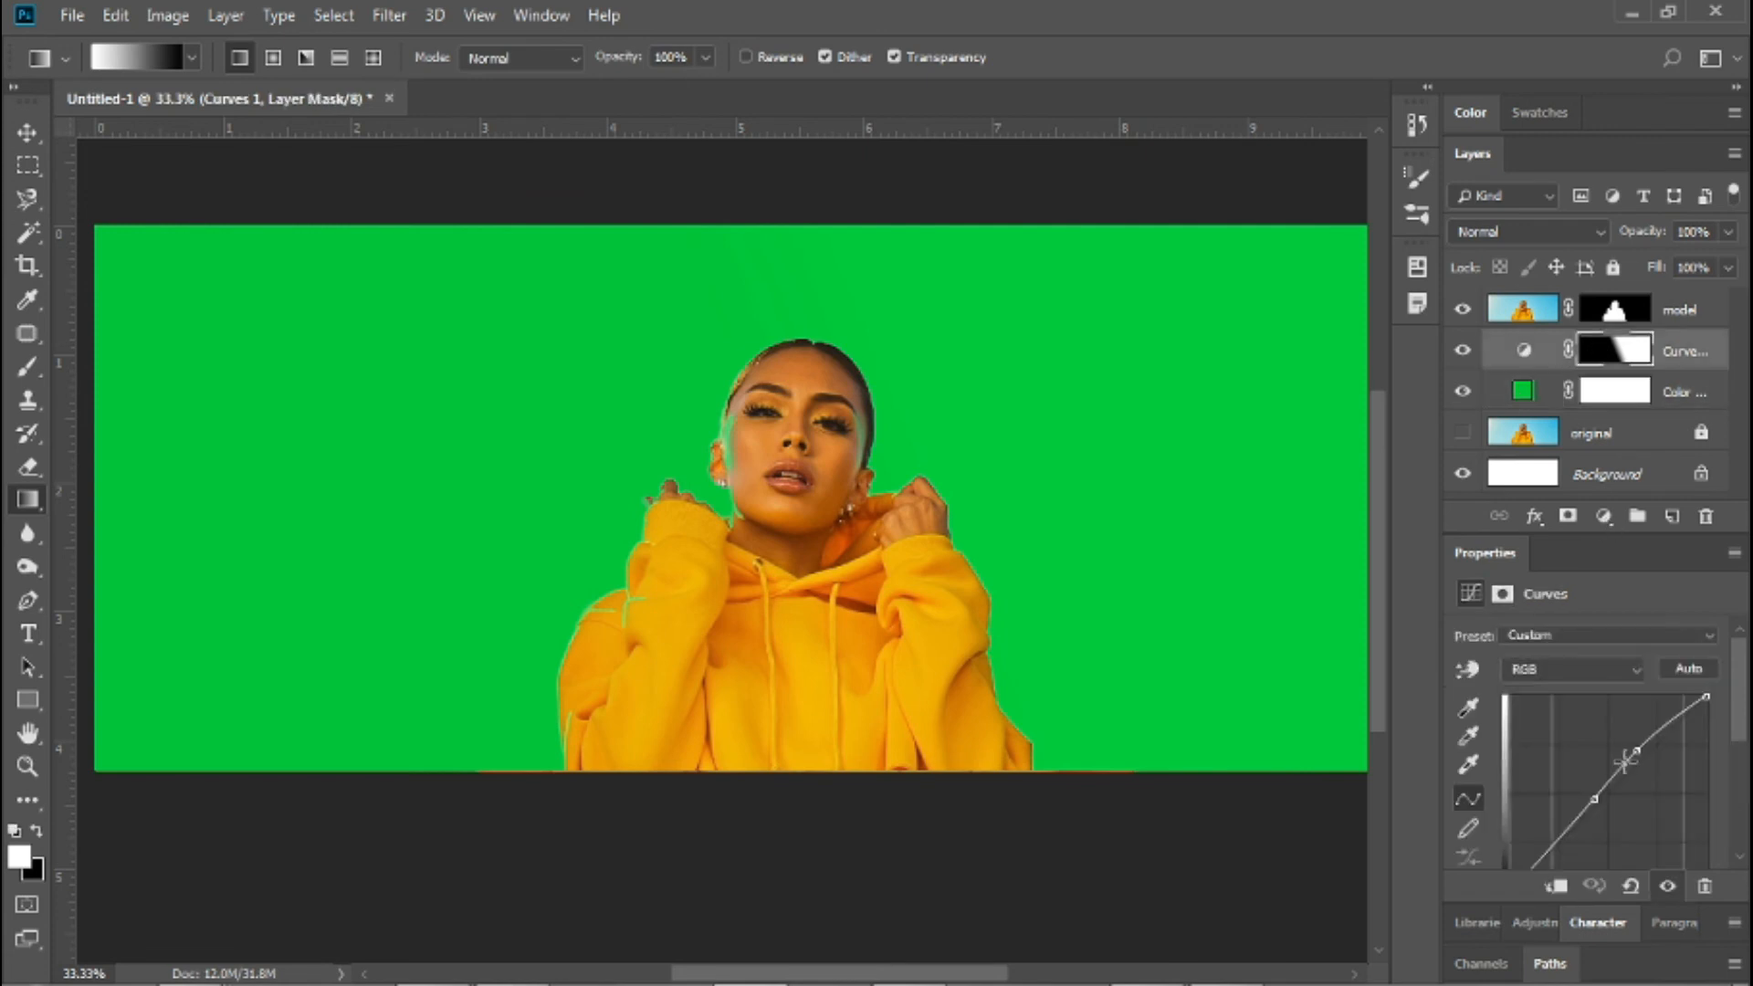
{"action": "left_click_drag", "start_coordinate": [1661, 725], "coordinate": [1659, 776]}
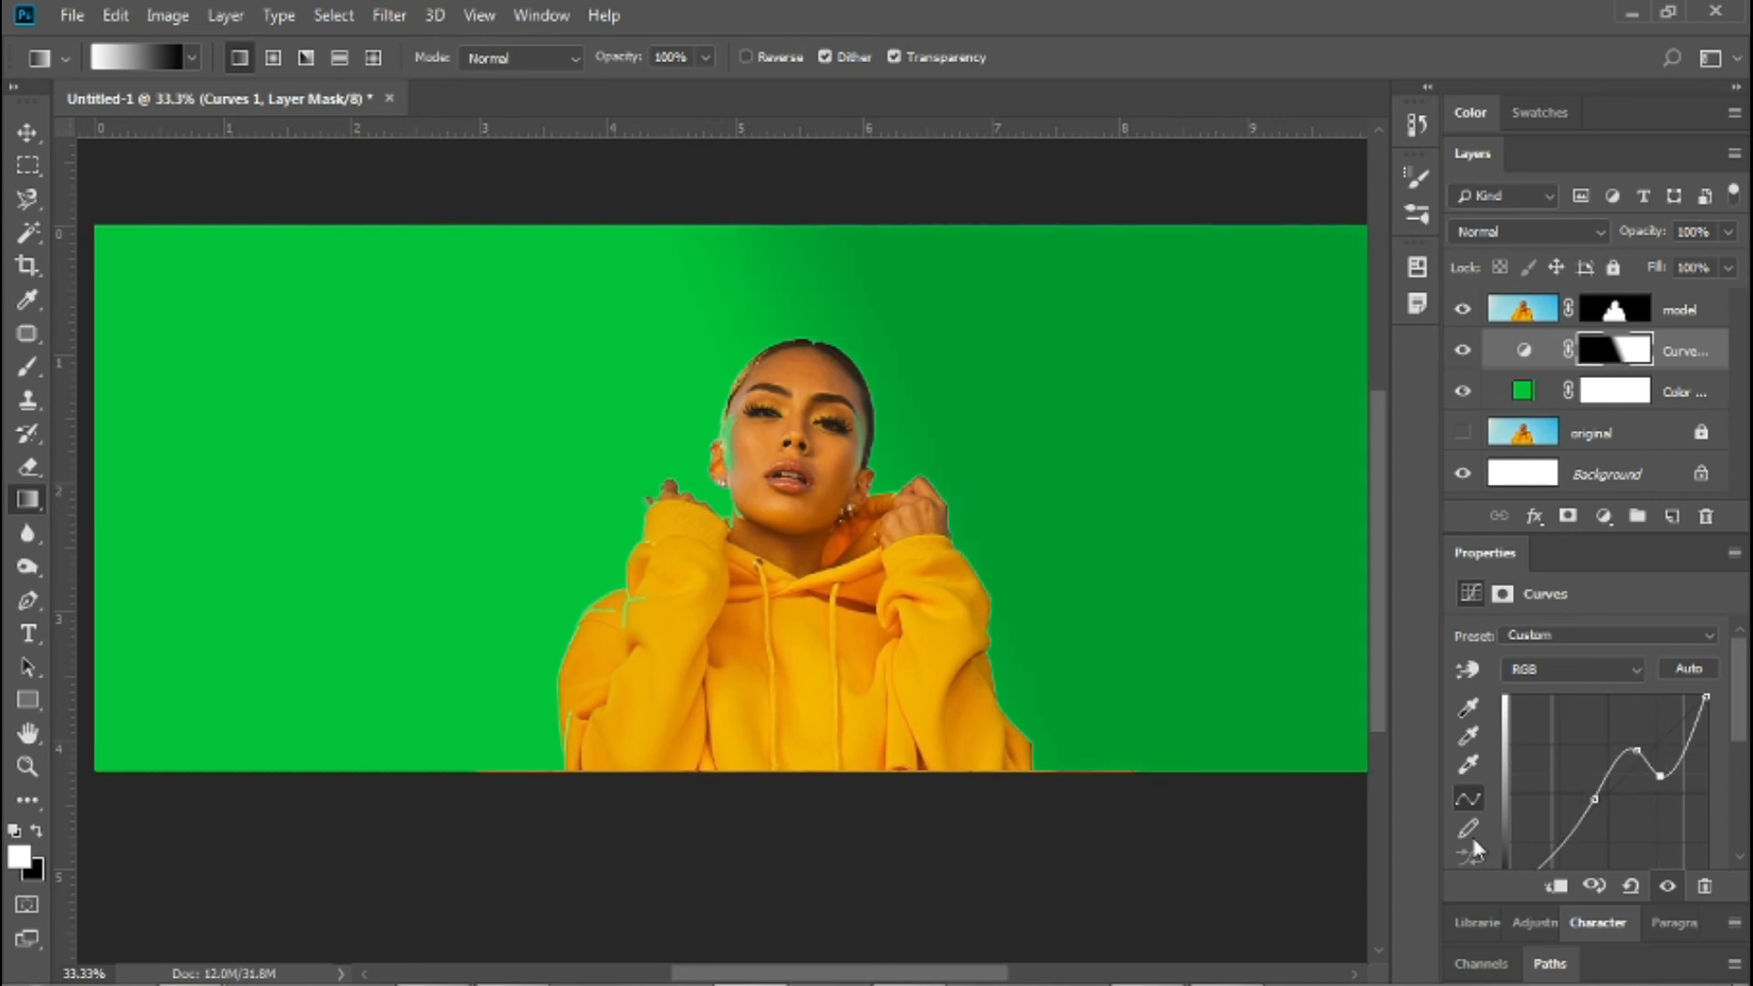
{"action": "left_click_drag", "start_coordinate": [1557, 828], "coordinate": [1584, 839]}
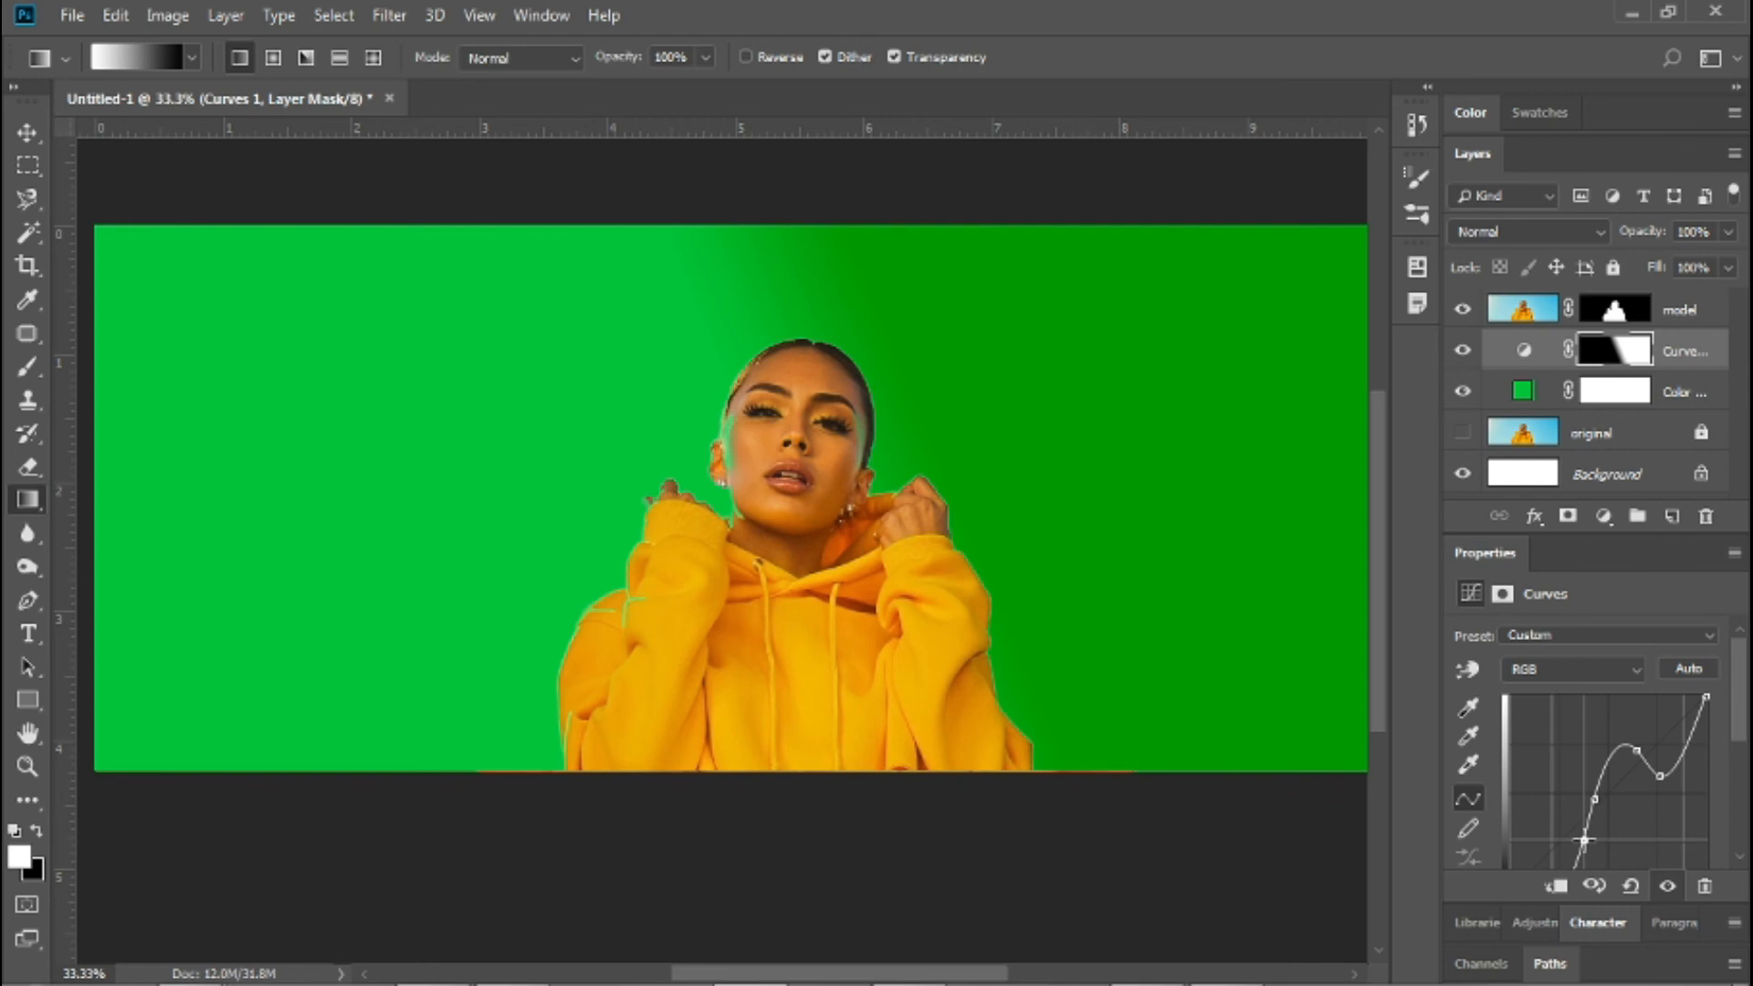
{"action": "left_click", "coordinate": [1621, 746]}
{"action": "left_click_drag", "start_coordinate": [1696, 730], "coordinate": [1687, 726]}
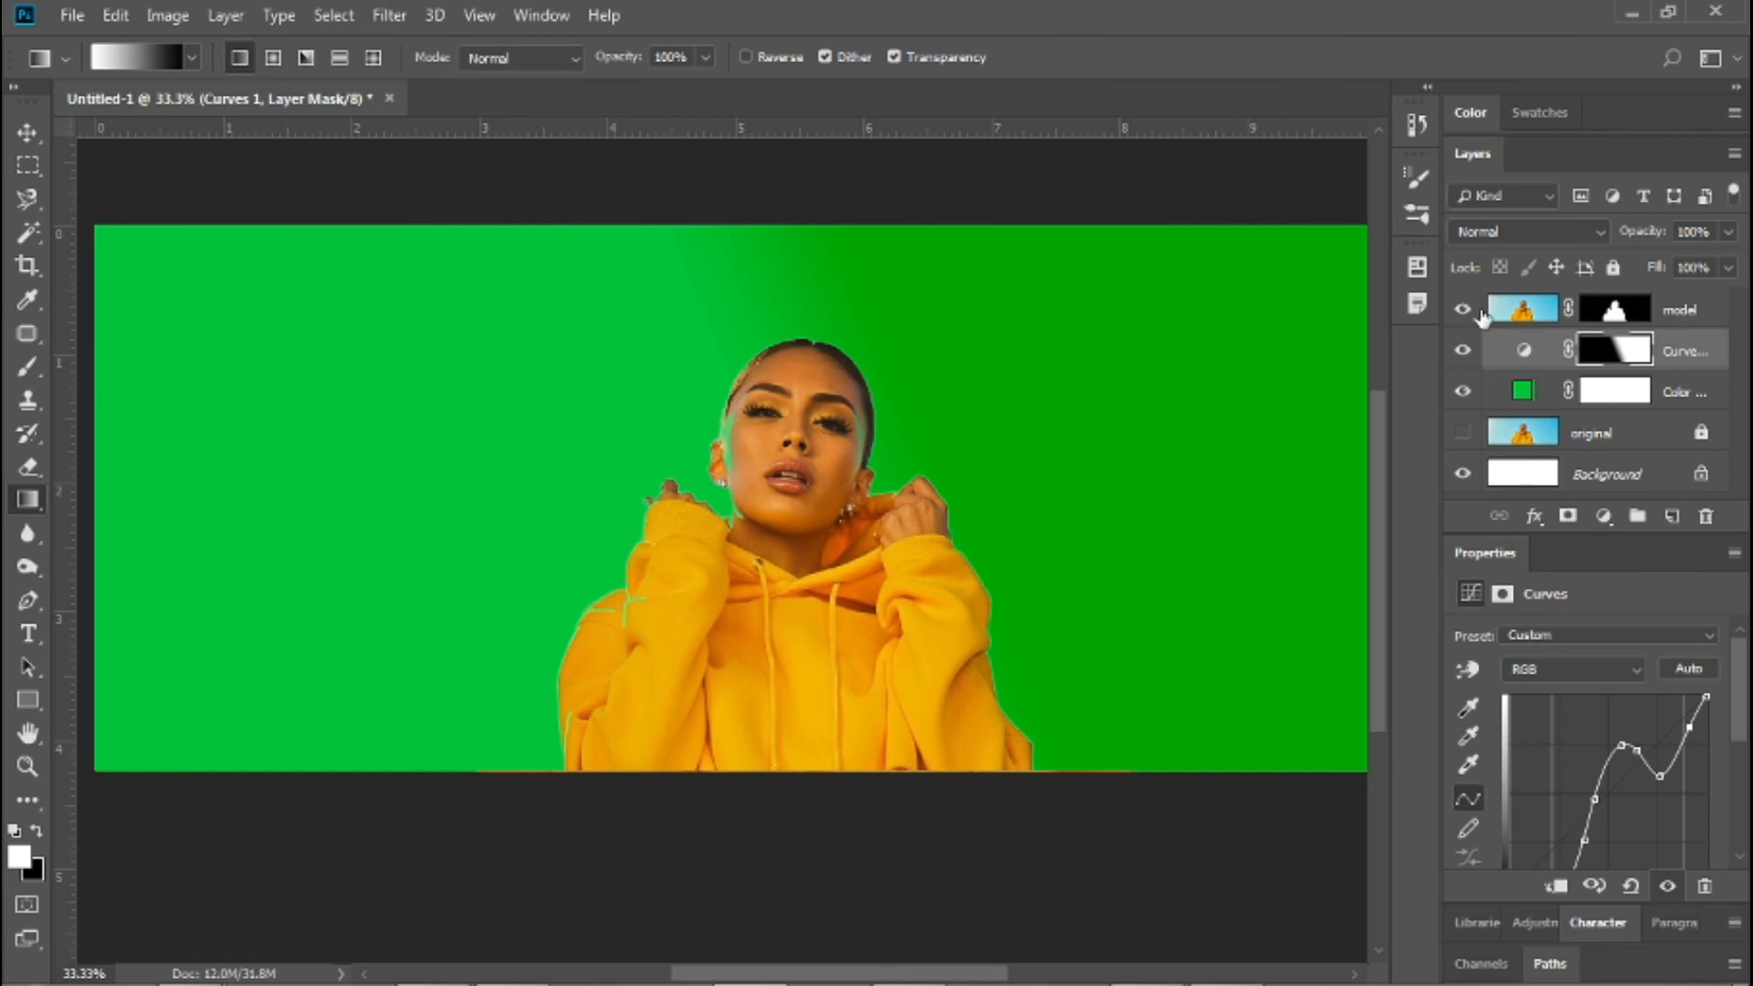
- Move the woman toward the left edge of the canvas, setting the model layer at about X -3.05 in
{"action": "left_click", "coordinate": [1482, 313]}
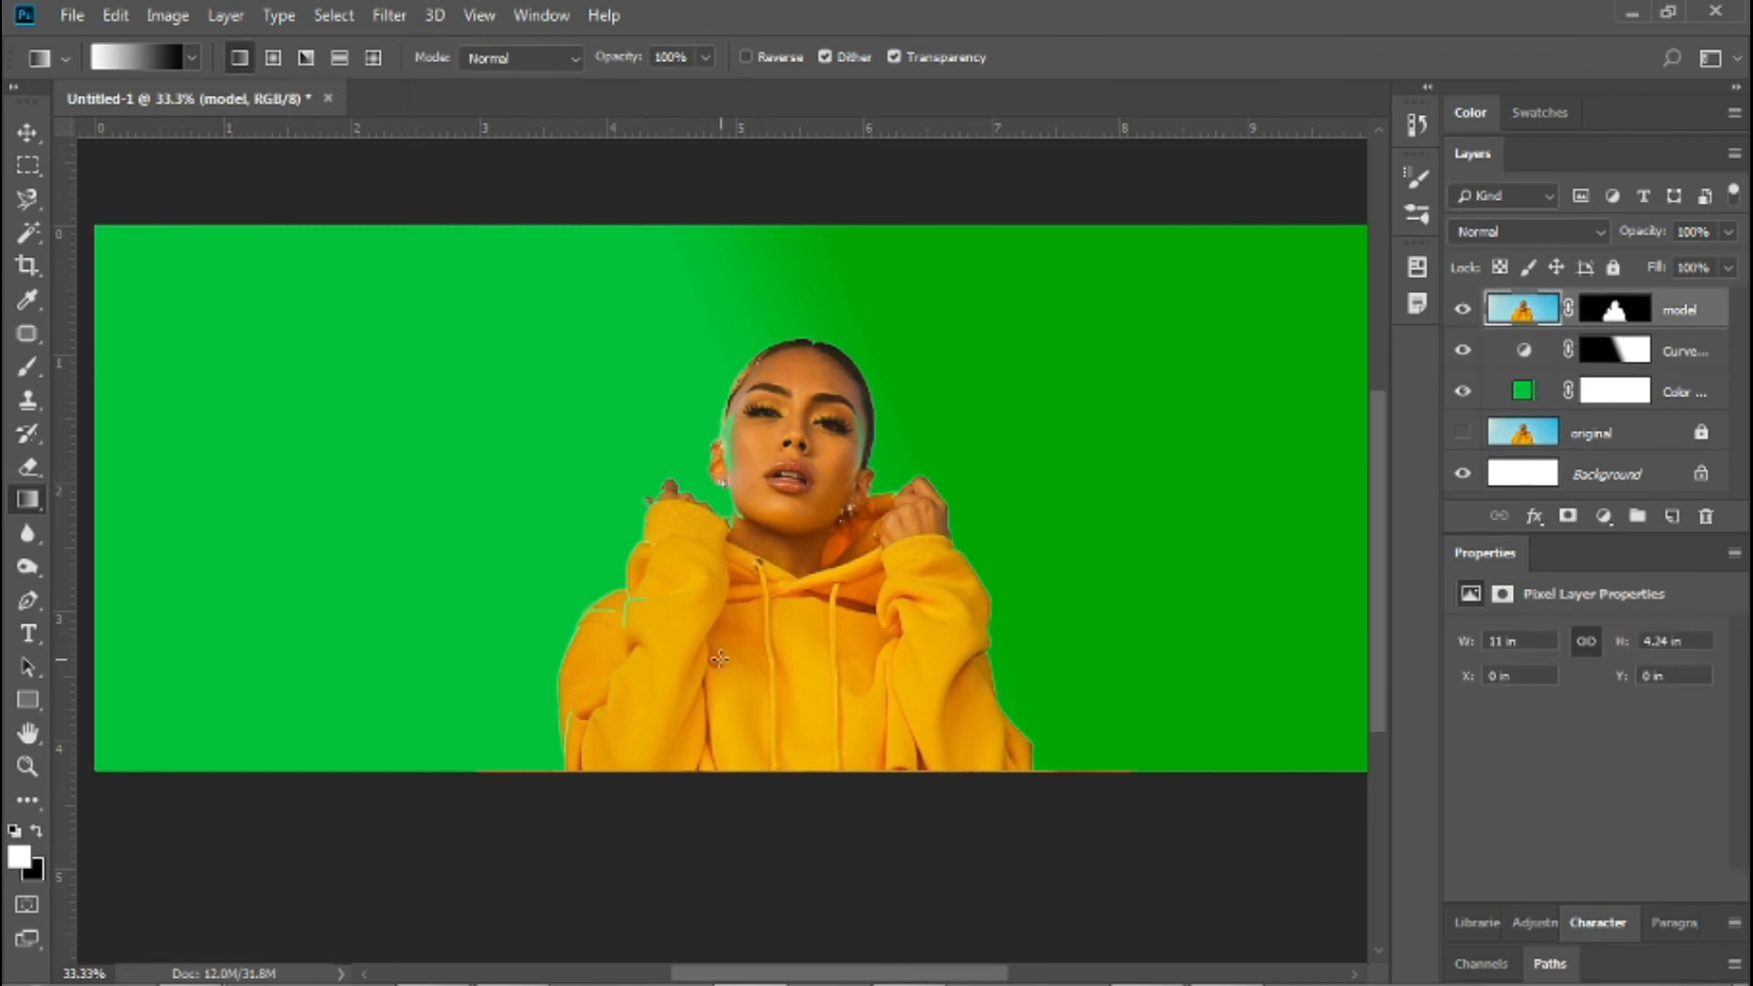
{"action": "key", "text": "v"}
{"action": "left_click_drag", "start_coordinate": [803, 613], "coordinate": [414, 682]}
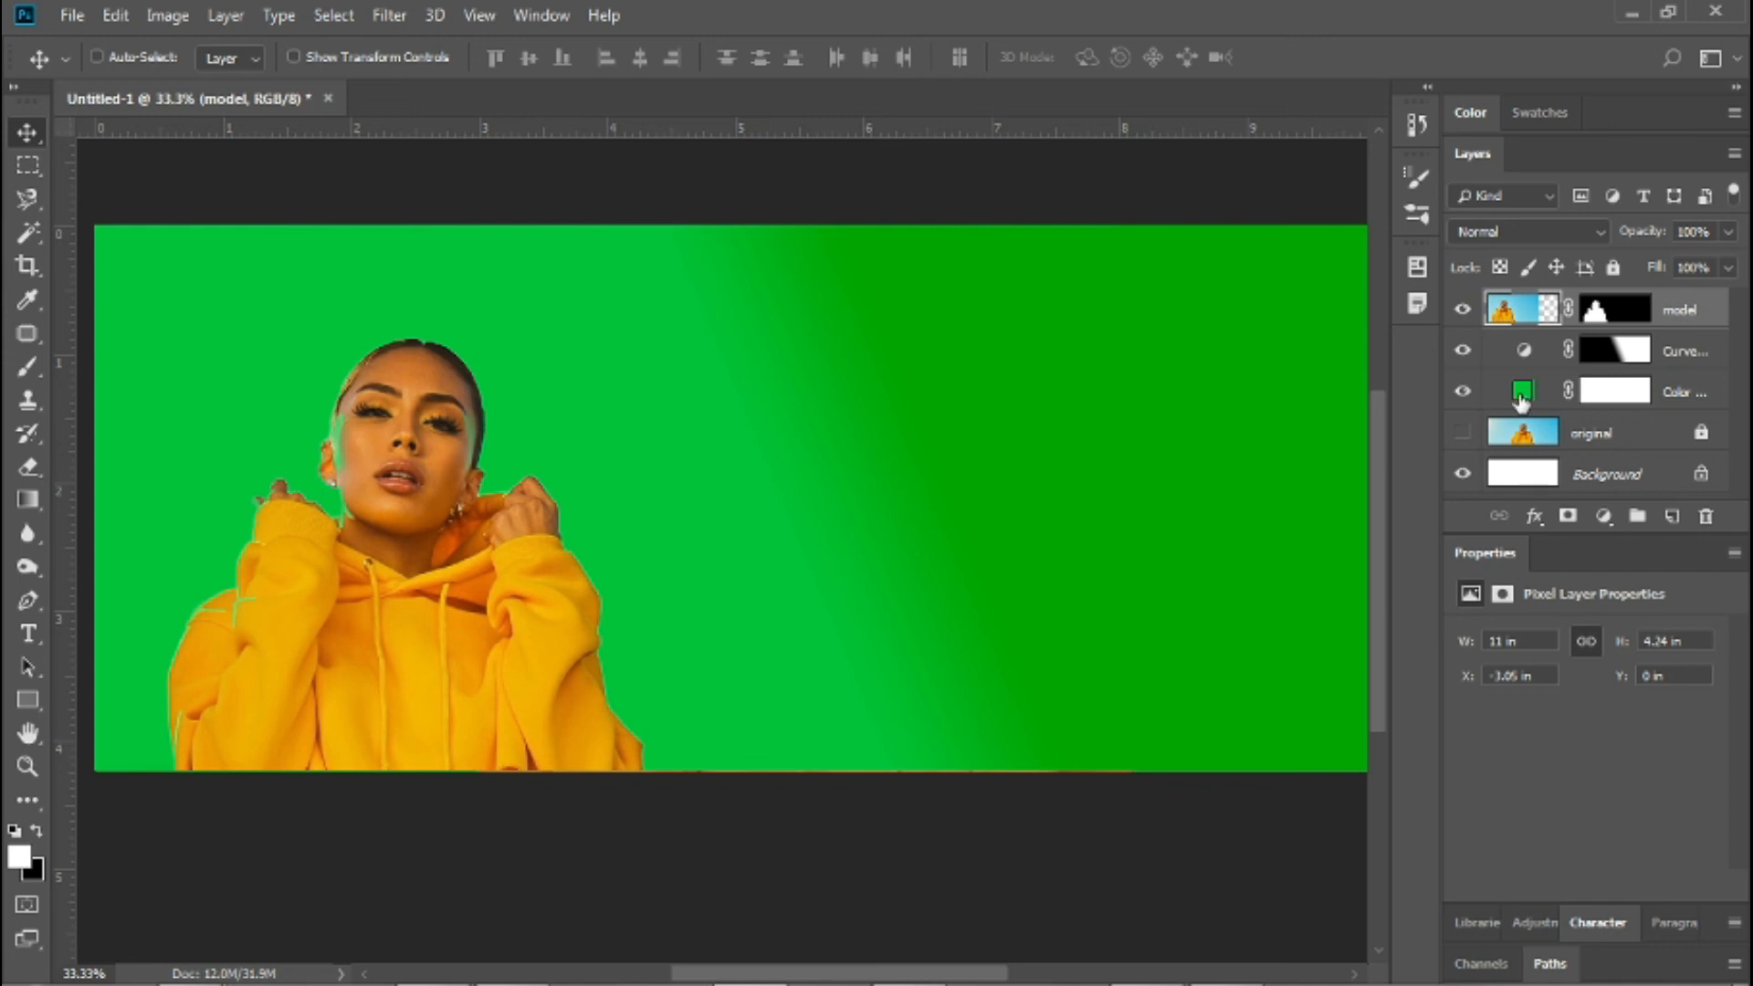
- Create a new layer above the model and enter the text "SUBSCRIBE FOR MORE VIDEOS" at the upper part of the canvas
{"action": "left_click", "coordinate": [1672, 514]}
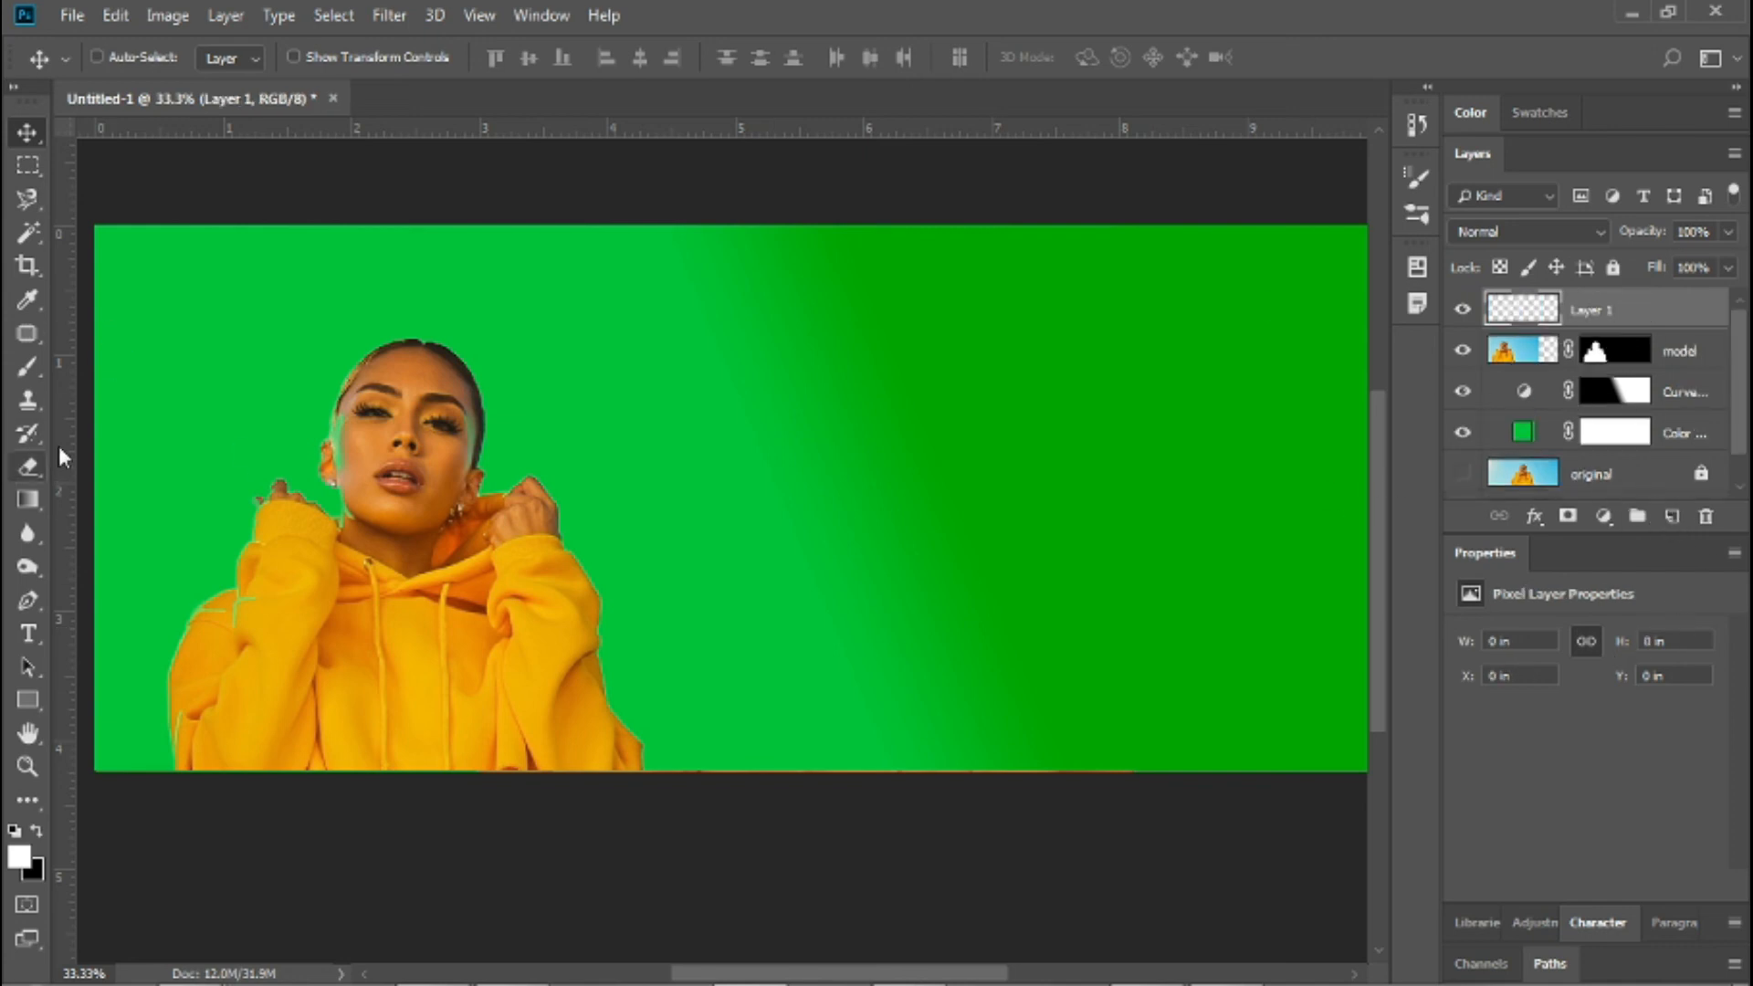
{"action": "left_click", "coordinate": [22, 639]}
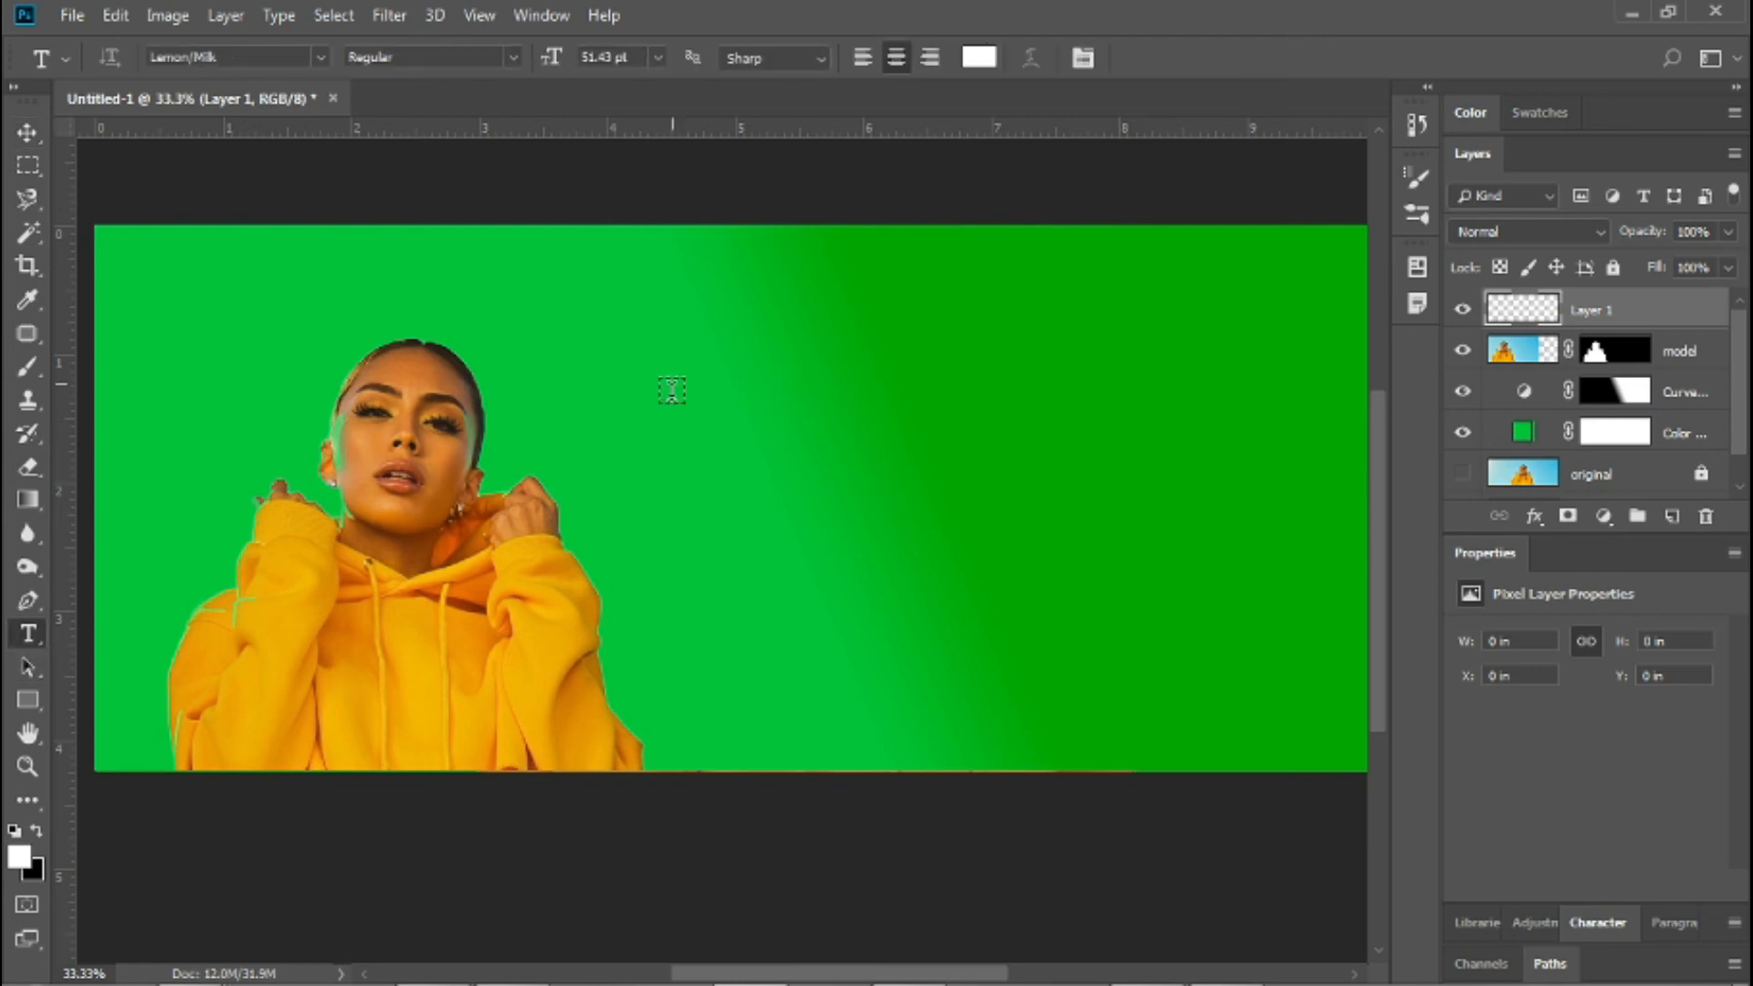
{"action": "left_click", "coordinate": [611, 384]}
{"action": "type", "text": "SUBSC"}
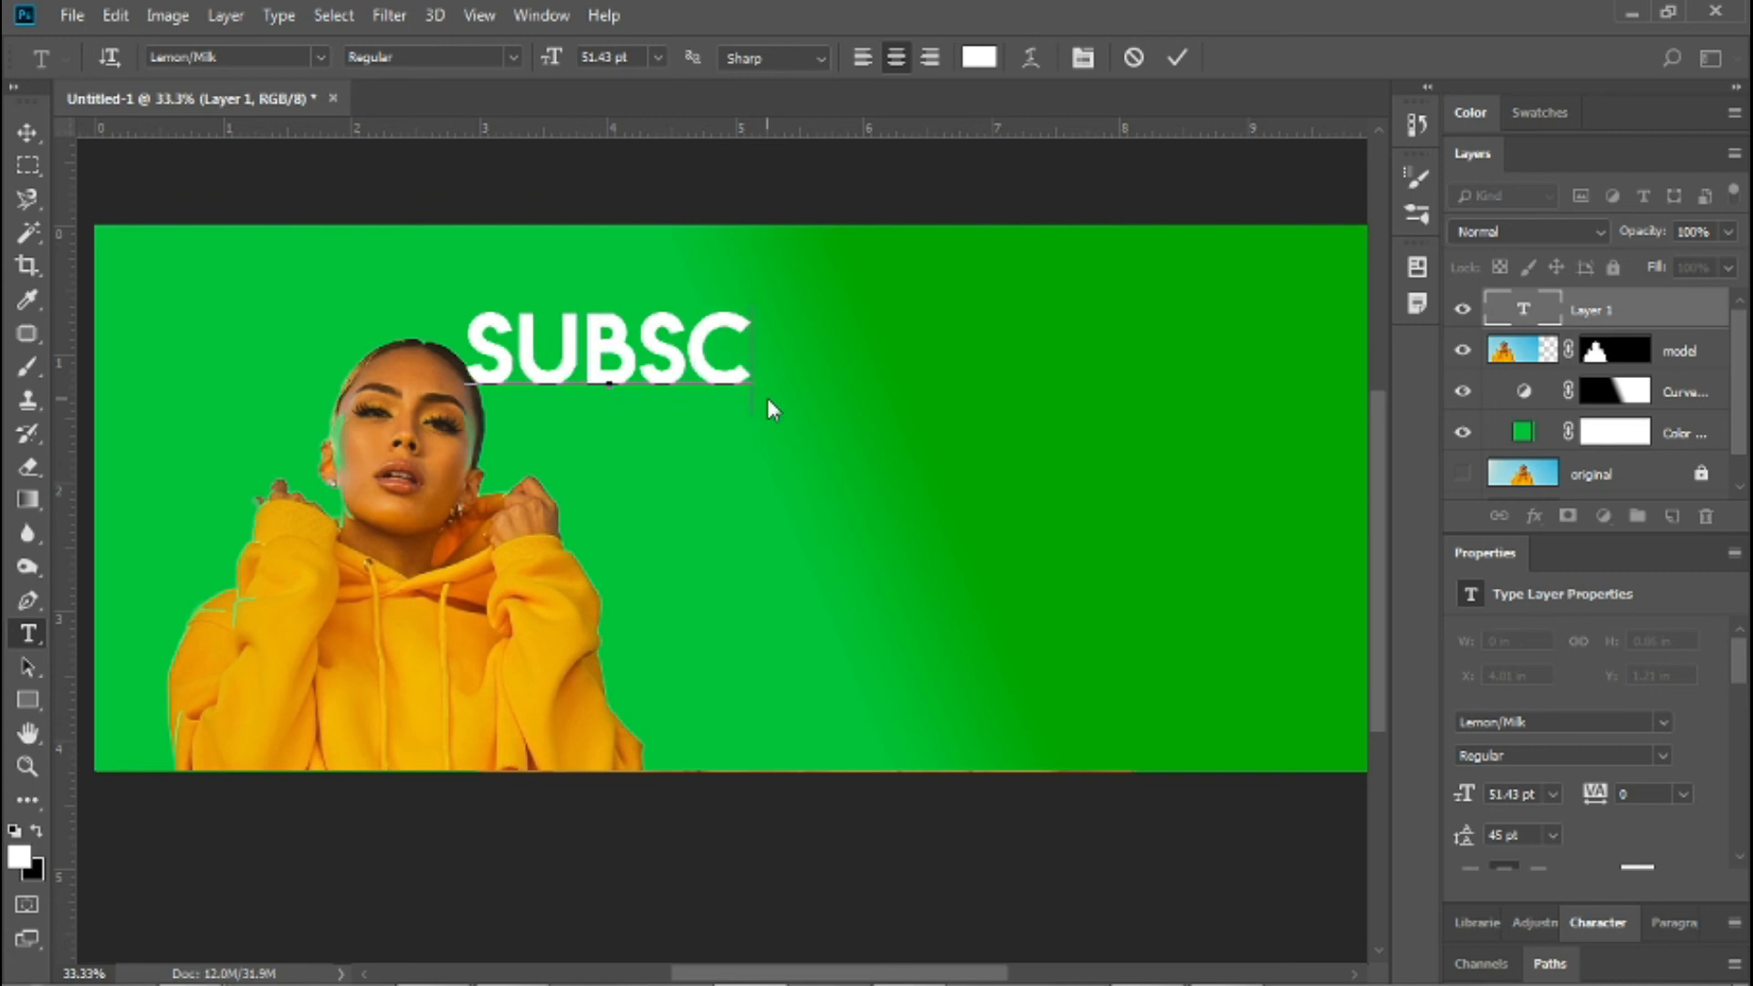
{"action": "type", "text": "RIBE FOR MORE VIDEOS"}
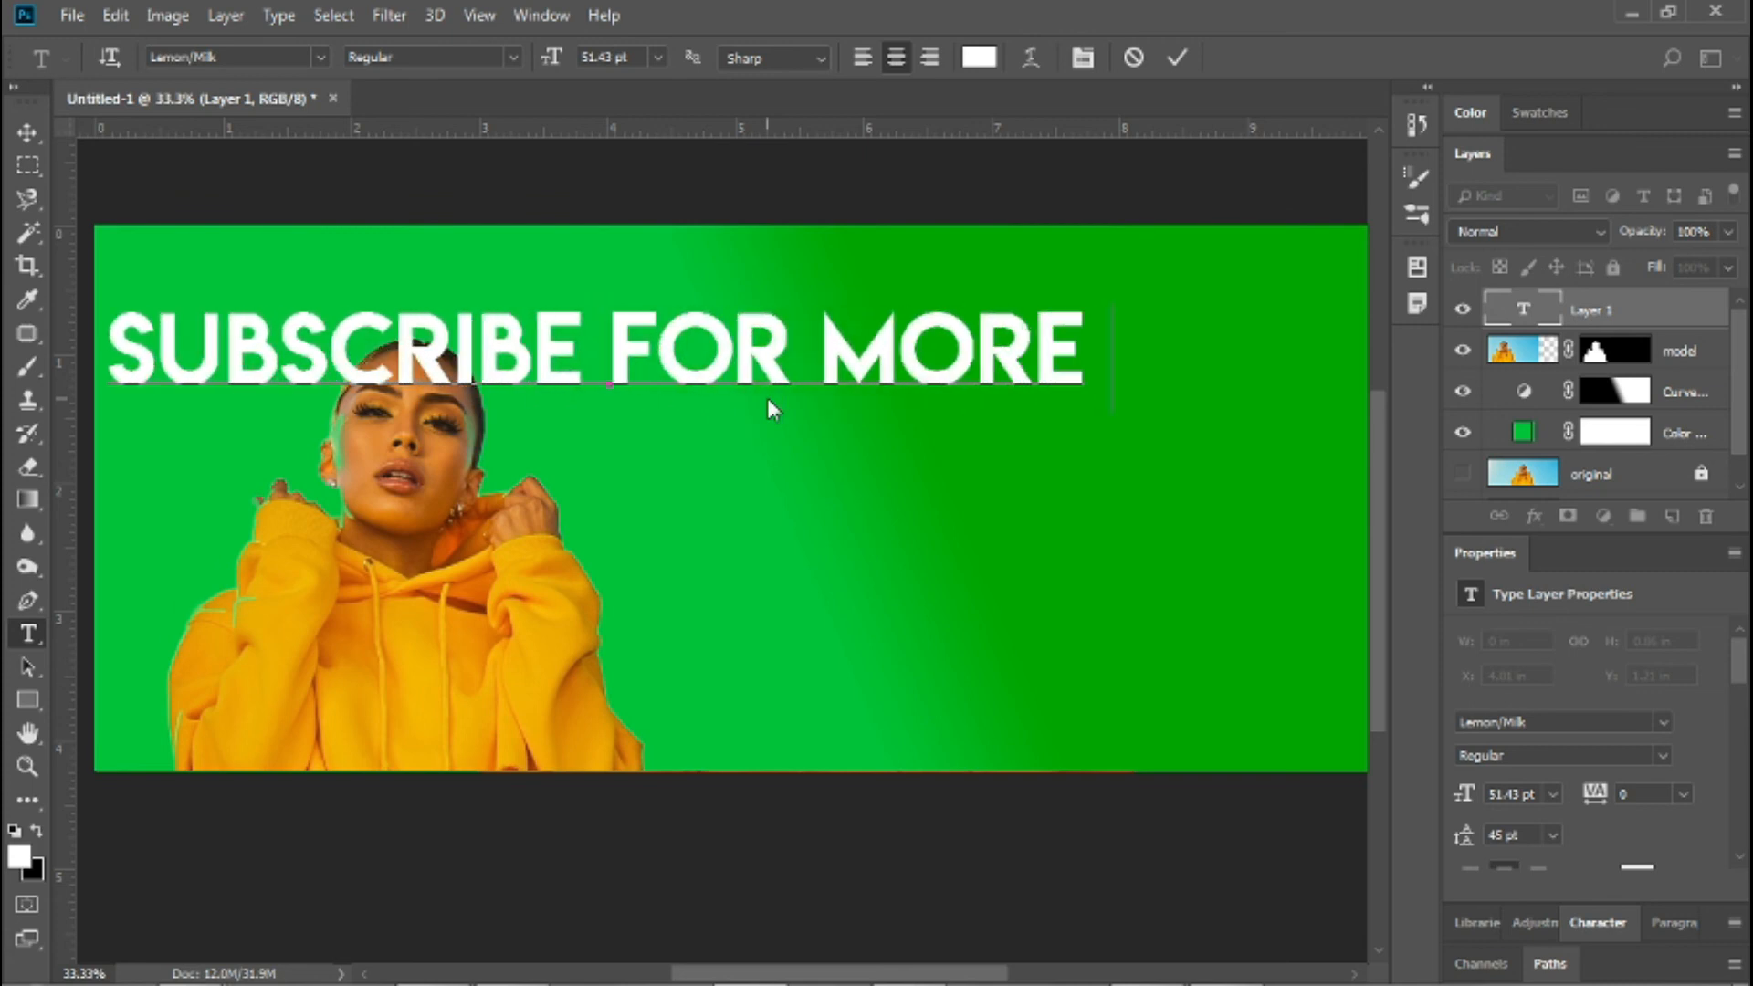